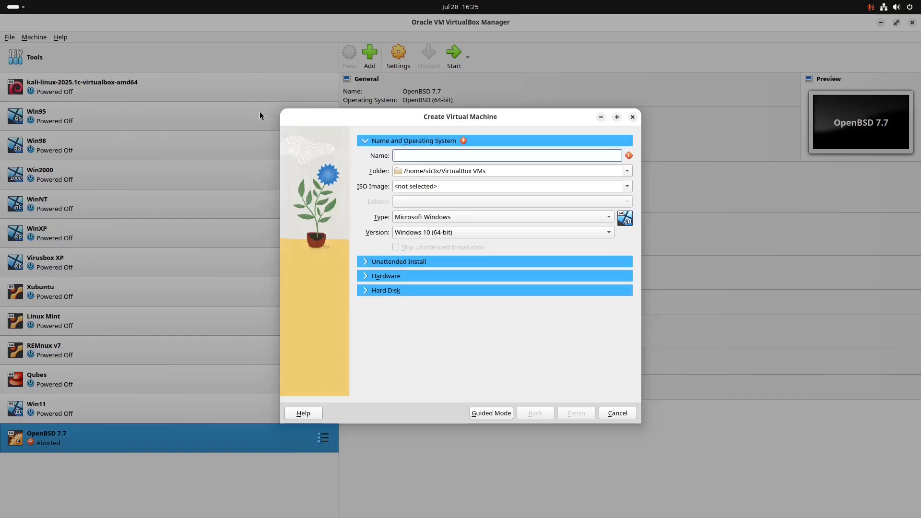
# Step: Switch to the browser showing the Windows 2000 Pro SP4 Final 2011 Edition archive.org page
pyautogui.hotkey('alt', 'Tab')
pyautogui.scroll(-3, 728, 335)
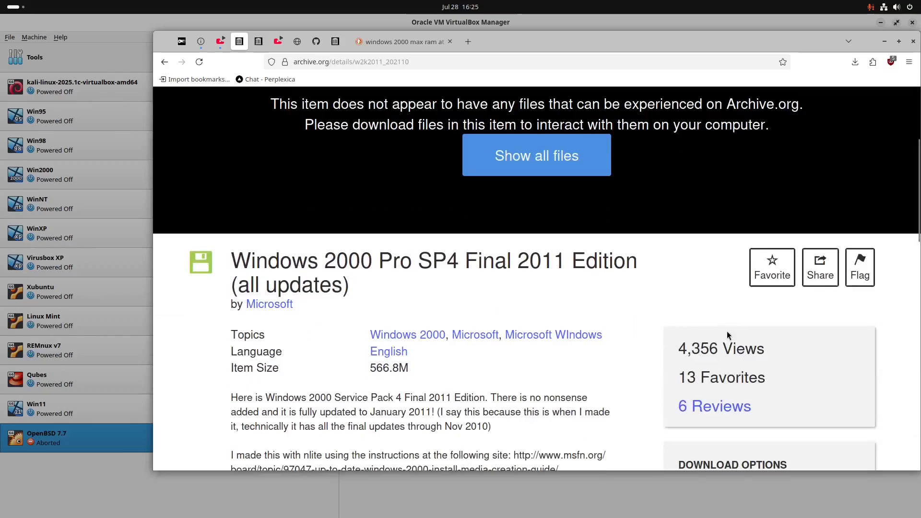
pyautogui.scroll(-3, 654, 164)
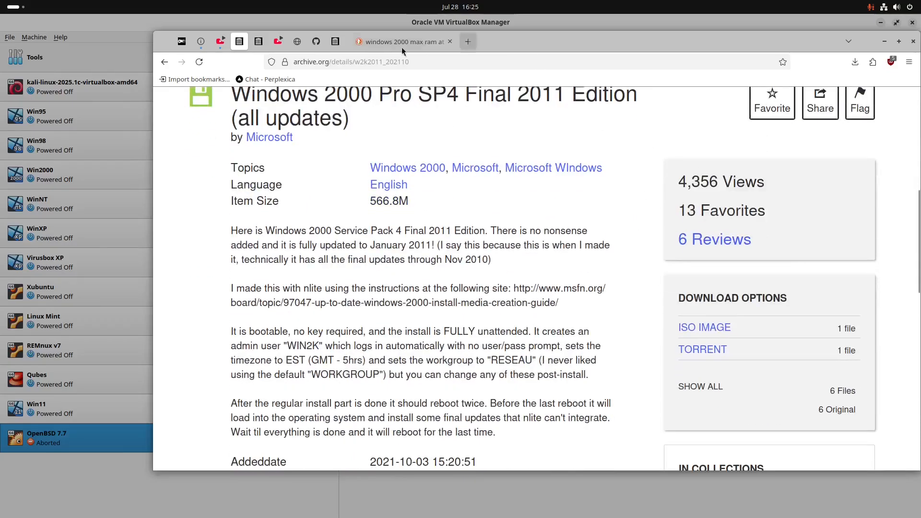
pyautogui.click(416, 61)
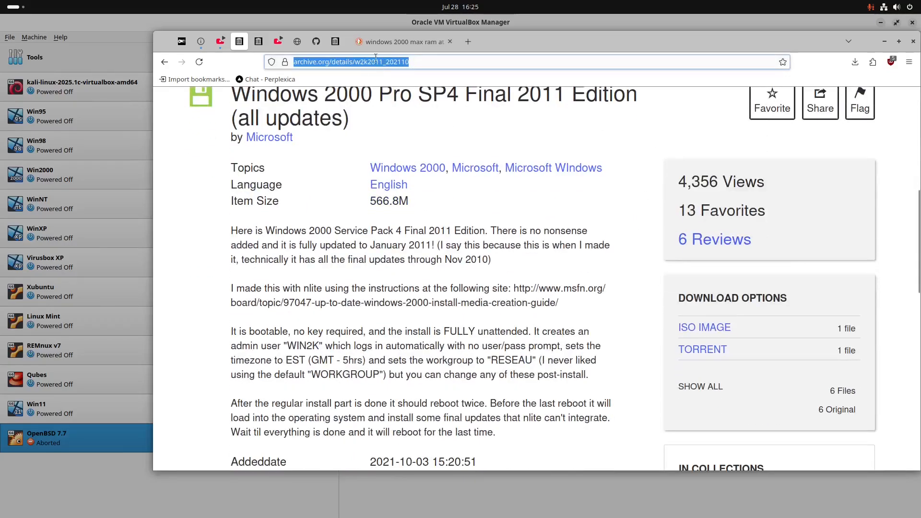
pyautogui.click(394, 149)
pyautogui.scroll(2, 354, 172)
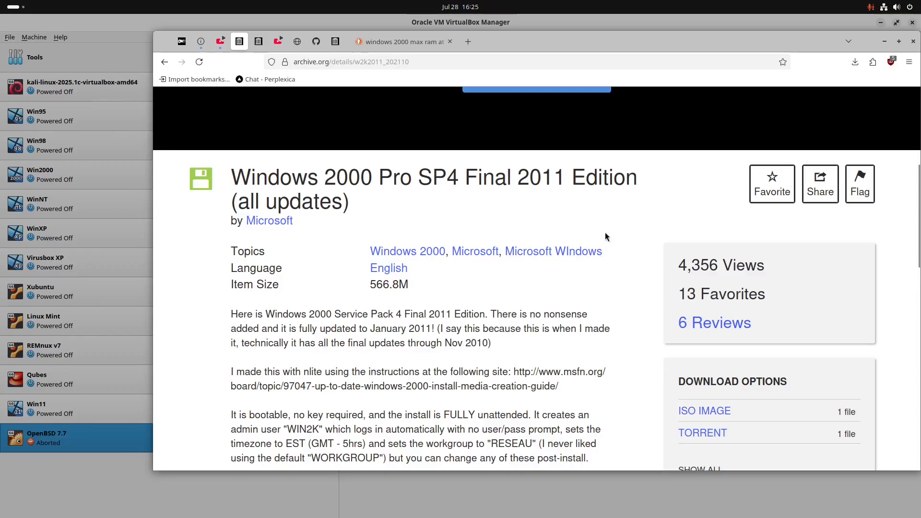
pyautogui.scroll(-3, 612, 232)
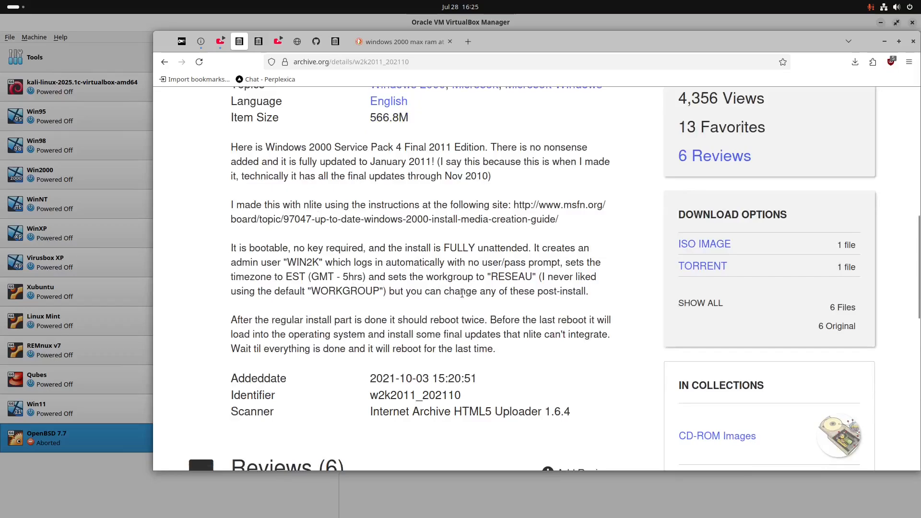
pyautogui.scroll(-2, 460, 283)
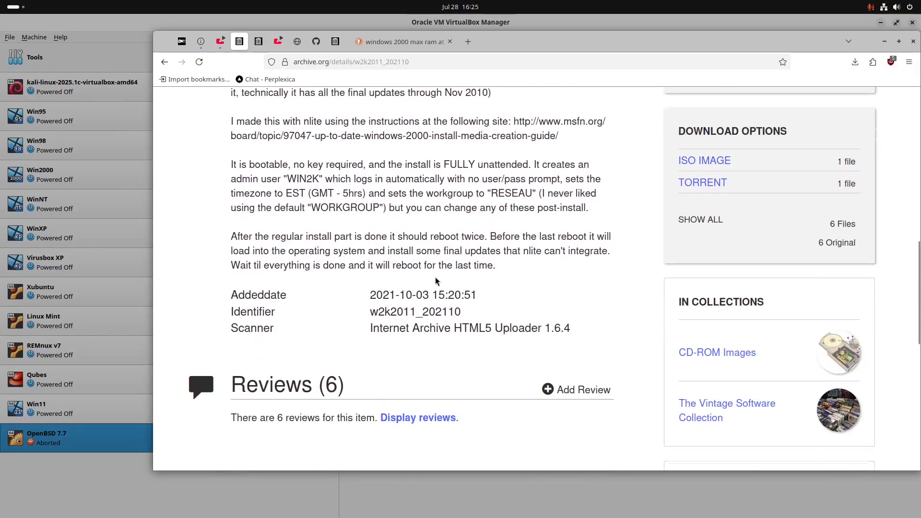
pyautogui.scroll(12, 436, 281)
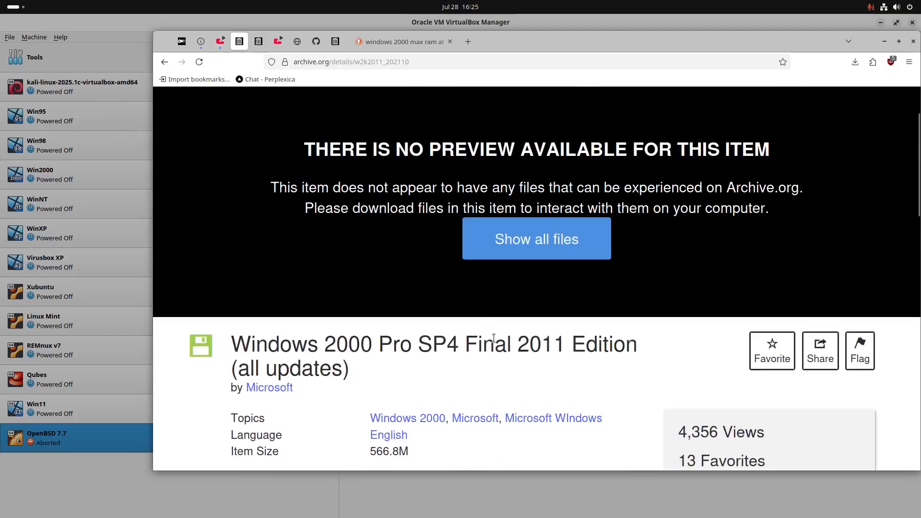
pyautogui.scroll(-7, 491, 360)
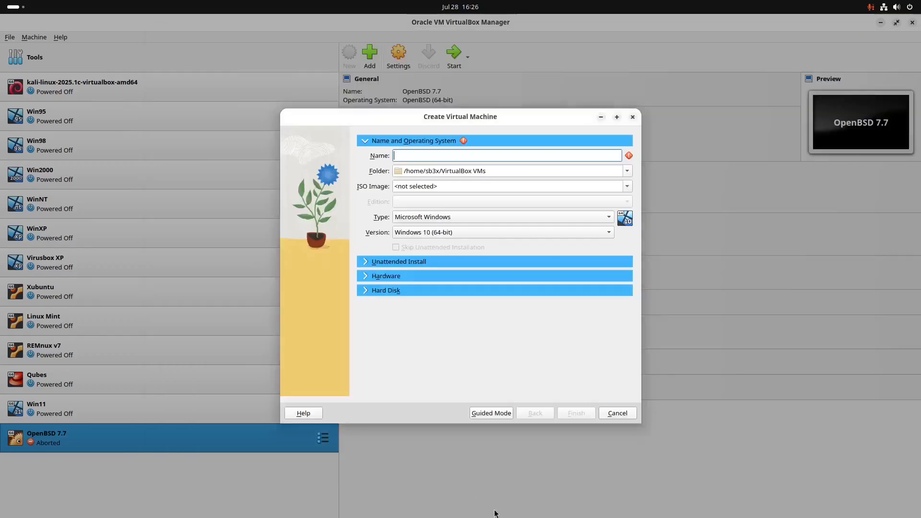
# Step: Name the new machine 'Windows 2000 SP4 2011' and attach the W2K-2011.iso installer image
pyautogui.click(497, 487)
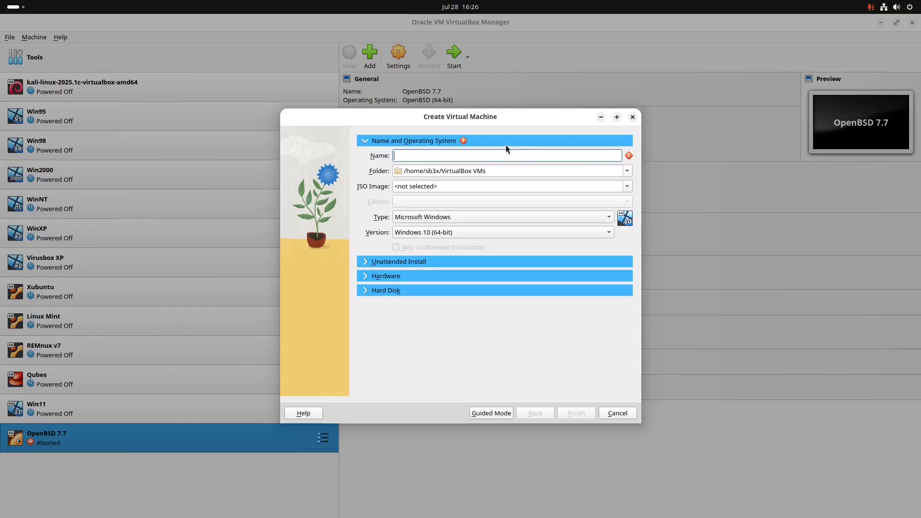
pyautogui.write('Windows ')
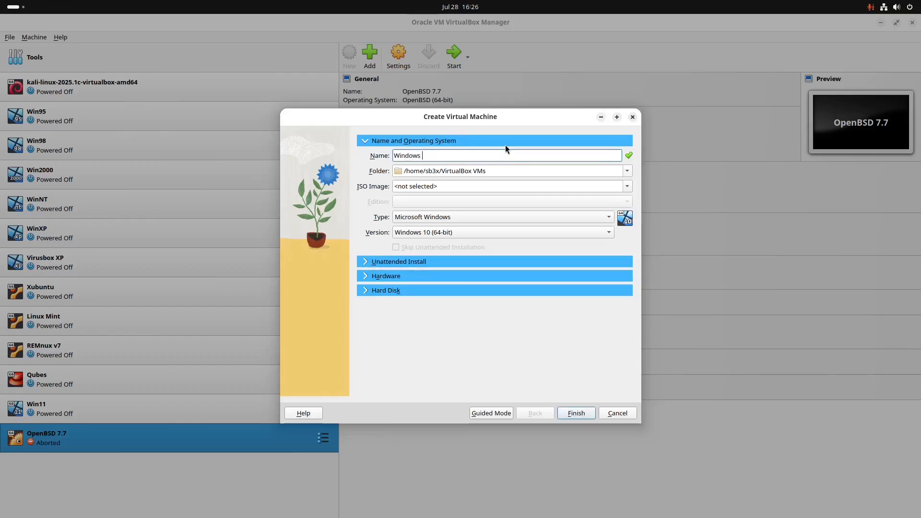
pyautogui.write('2000 SP4 2011')
pyautogui.click(624, 187)
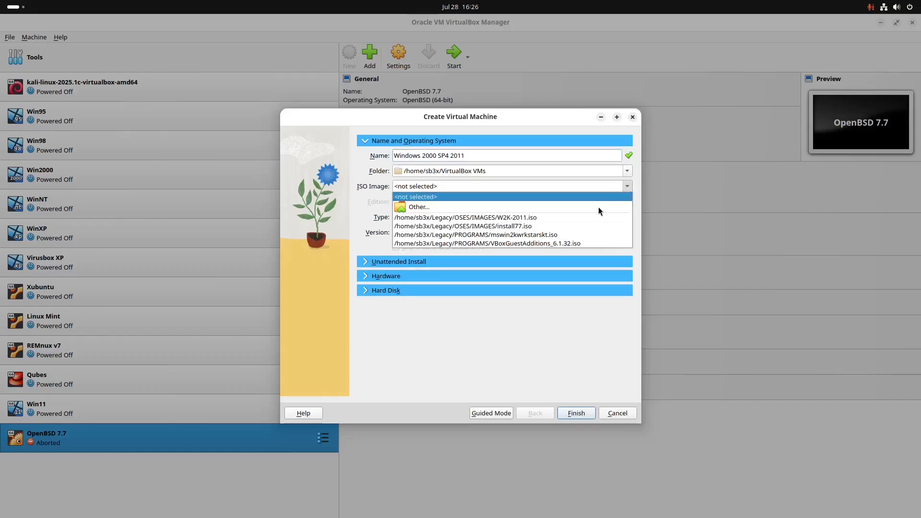
pyautogui.click(543, 216)
# Step: Replace the unattended-install hostname with 'windows2000'
pyautogui.click(396, 262)
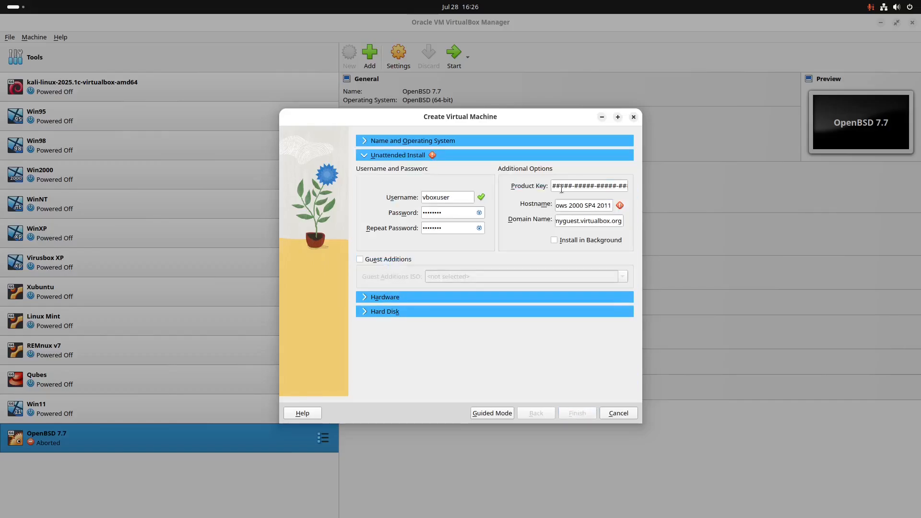
pyautogui.tripleClick(603, 203)
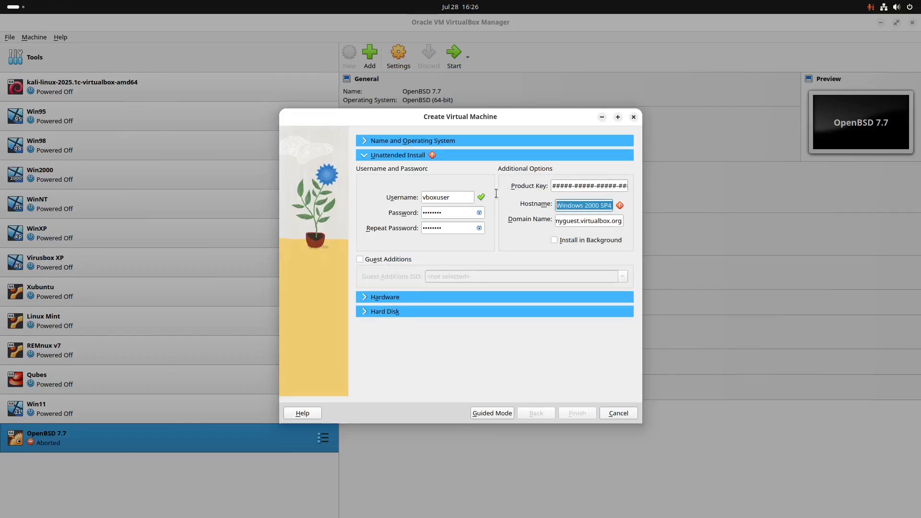
pyautogui.press('BackSpace')
pyautogui.write('wind')
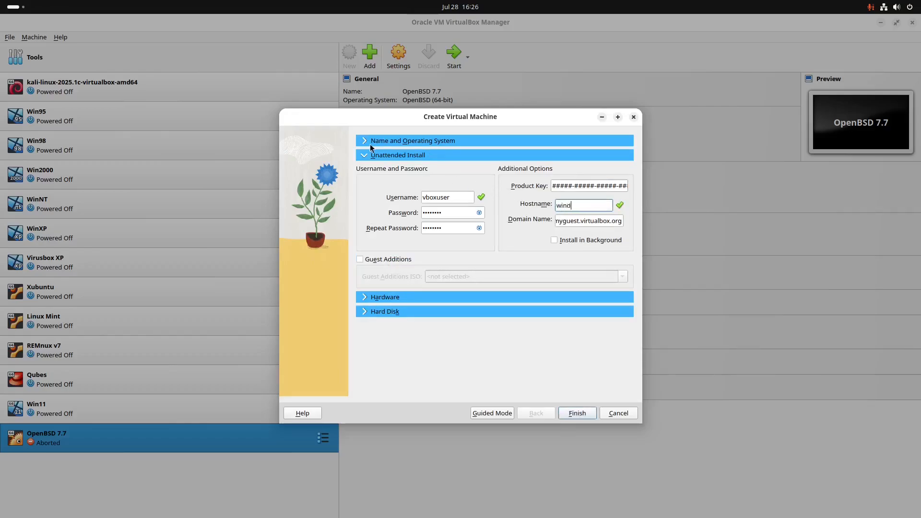
pyautogui.write('ows2000')
# Step: Give the machine 4096 MB base memory, 2 processors and a 25 GB virtual hard disk
pyautogui.click(364, 298)
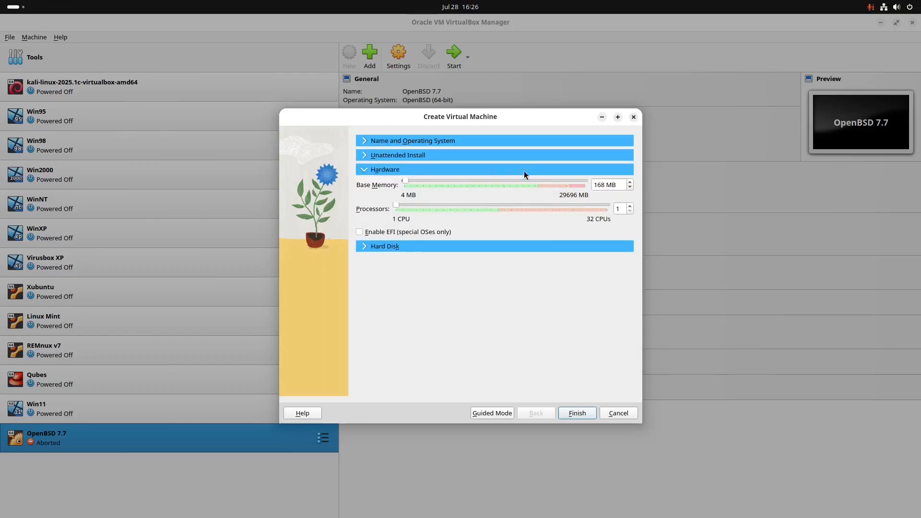
pyautogui.doubleClick(606, 185)
pyautogui.write('4096')
pyautogui.click(630, 207)
pyautogui.click(410, 246)
pyautogui.doubleClick(600, 248)
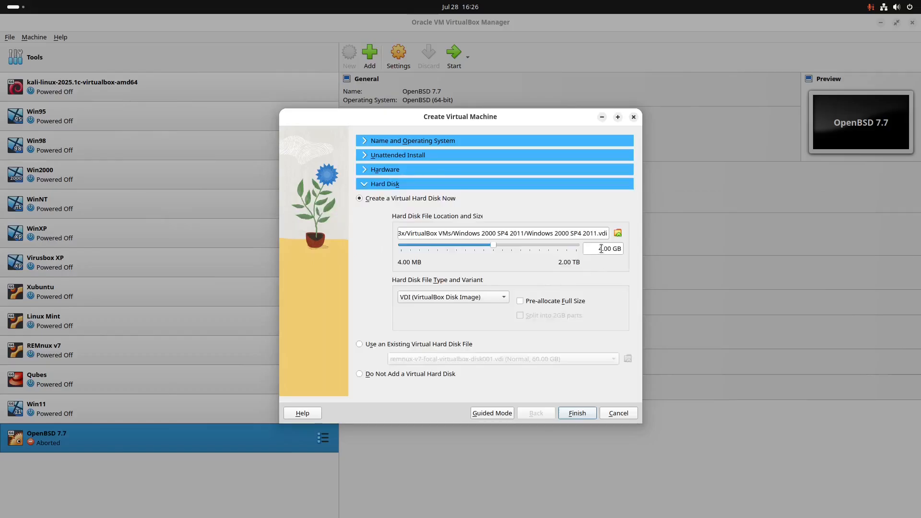
pyautogui.write('25')
# Step: Review the name, hardware and disk settings, create the machine, and close its started window
pyautogui.click(365, 143)
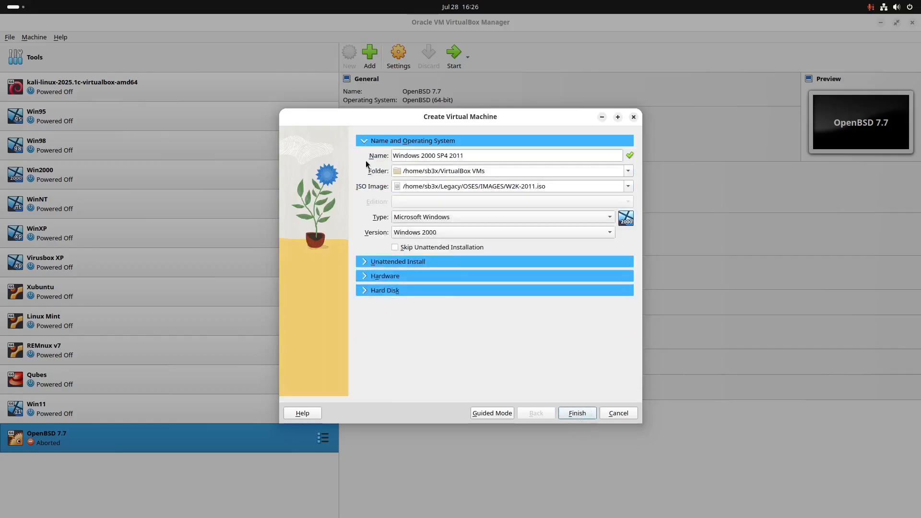
pyautogui.click(371, 277)
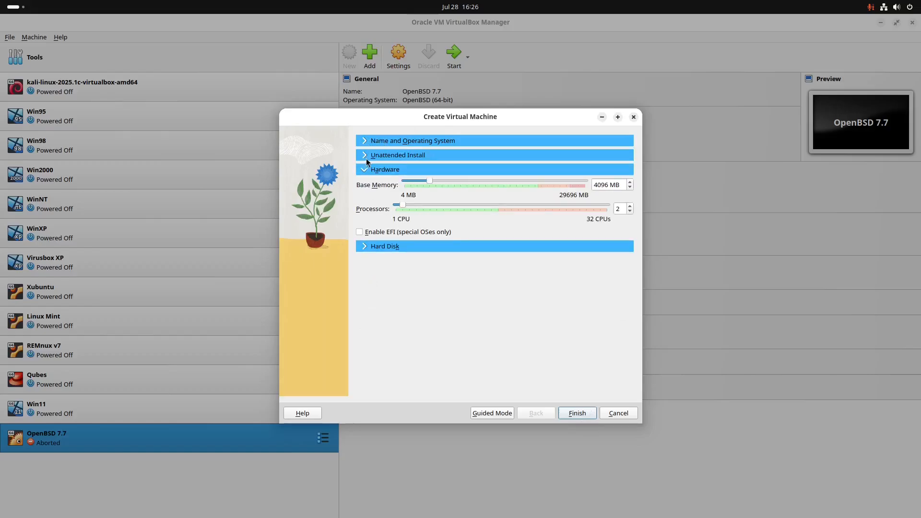
pyautogui.click(368, 247)
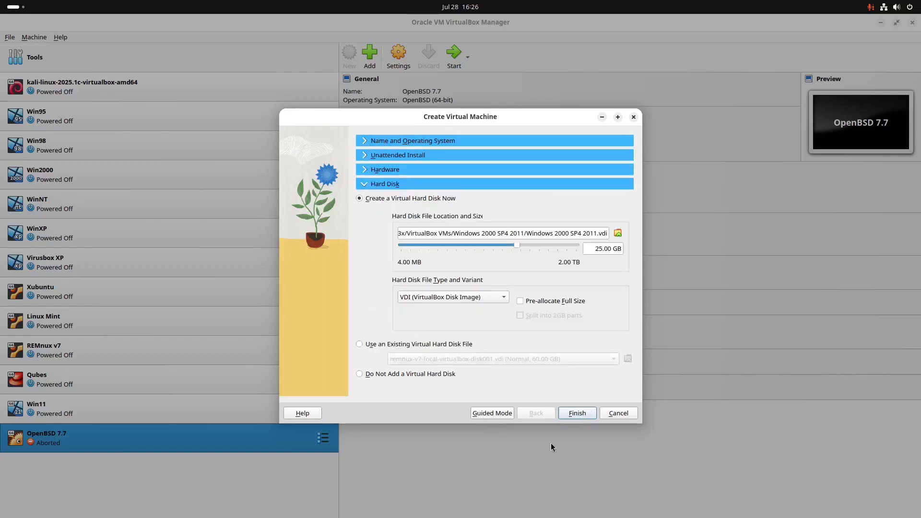
pyautogui.click(580, 414)
pyautogui.click(605, 124)
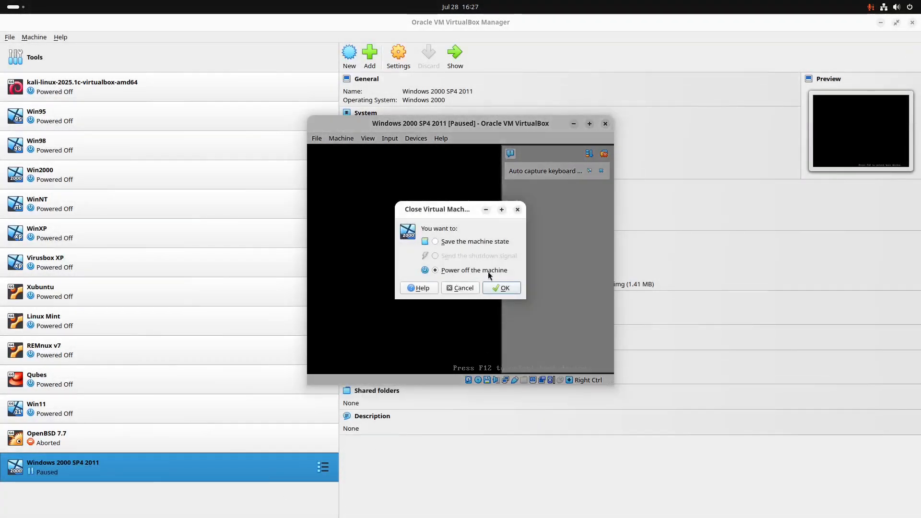
# Step: Power off the machine and confirm its System boot order is Hard Disk, Optical, Floppy
pyautogui.click(494, 288)
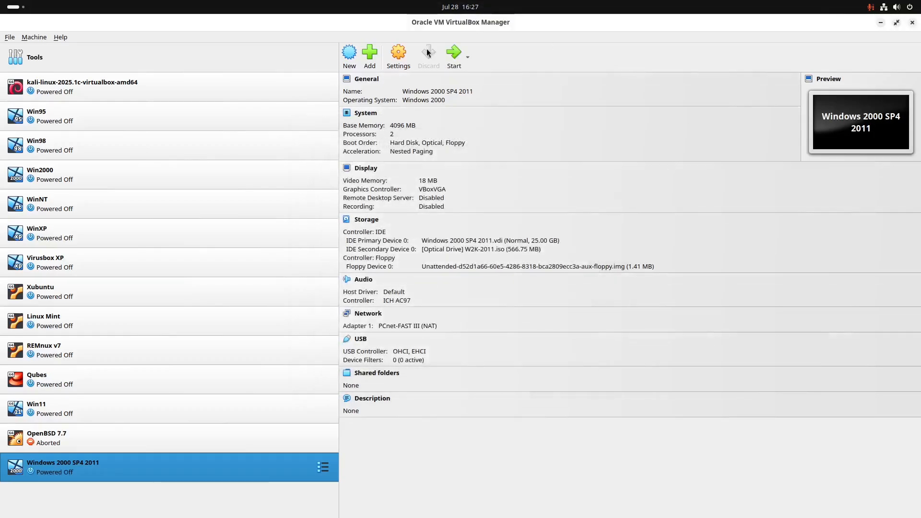
pyautogui.click(410, 54)
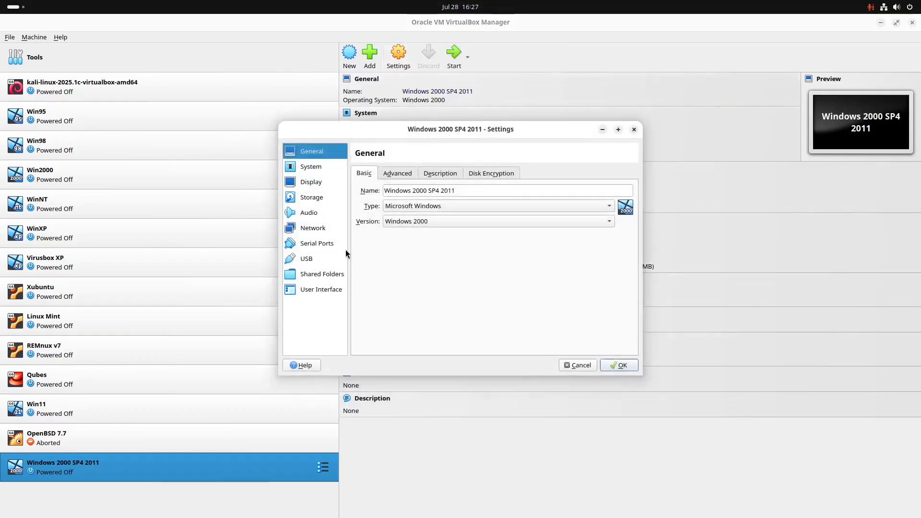
pyautogui.click(310, 166)
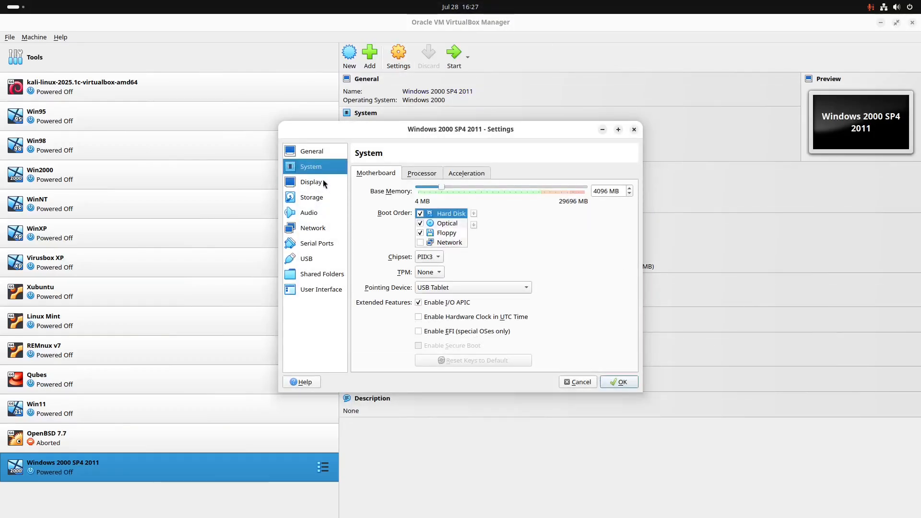
pyautogui.click(446, 223)
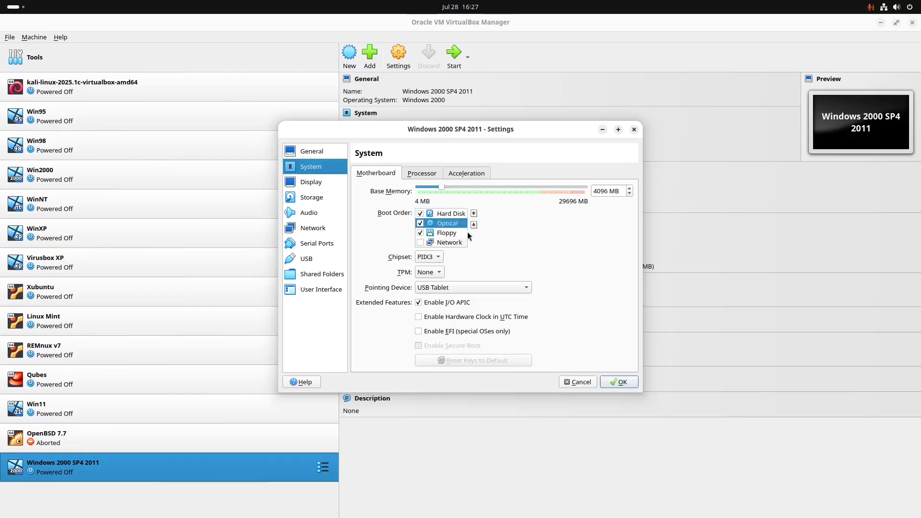
pyautogui.click(448, 233)
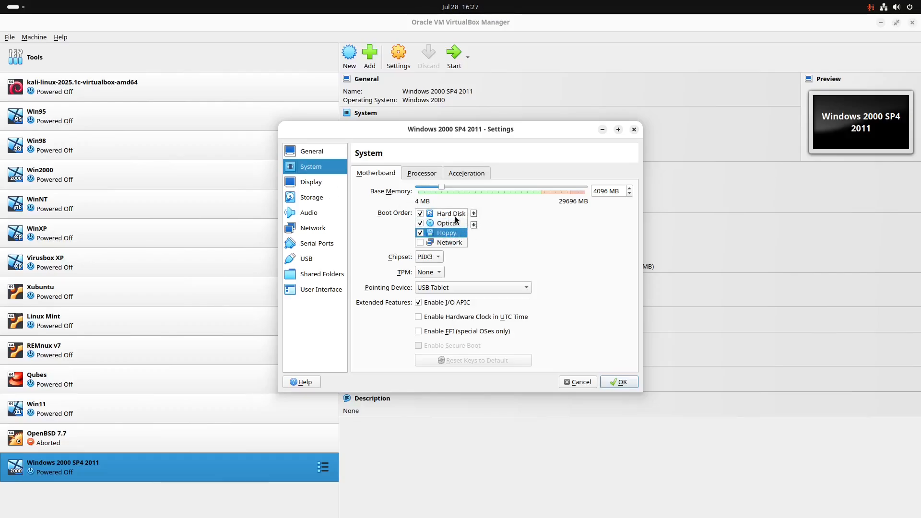
pyautogui.click(455, 215)
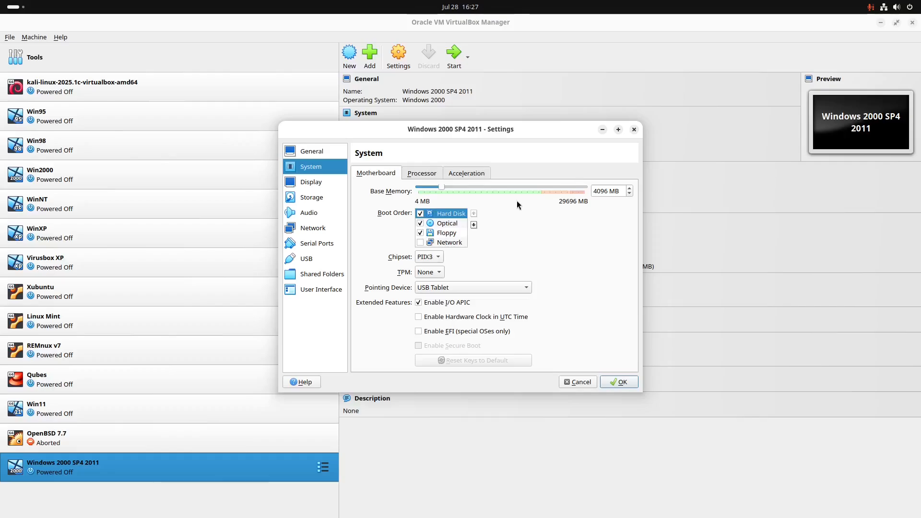
pyautogui.click(616, 383)
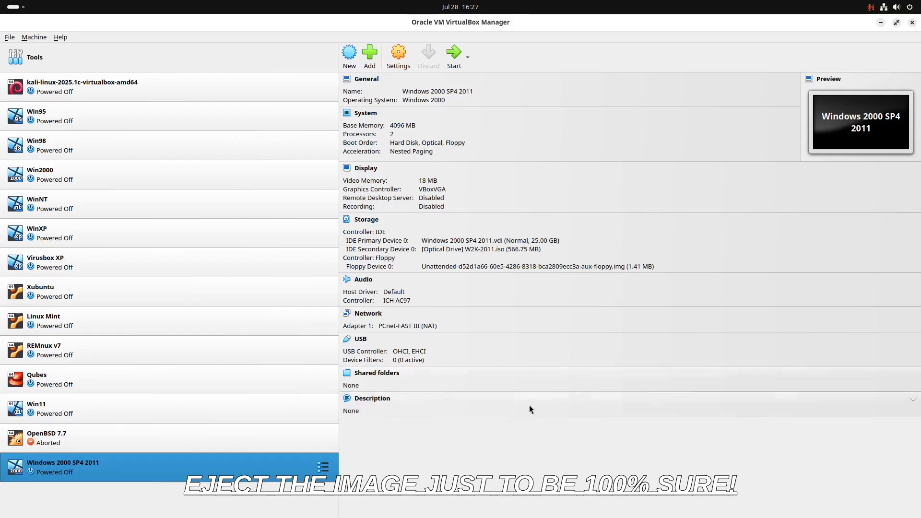
# Step: Start the Windows 2000 SP4 2011 machine and show it maximised in scaled view
pyautogui.click(446, 61)
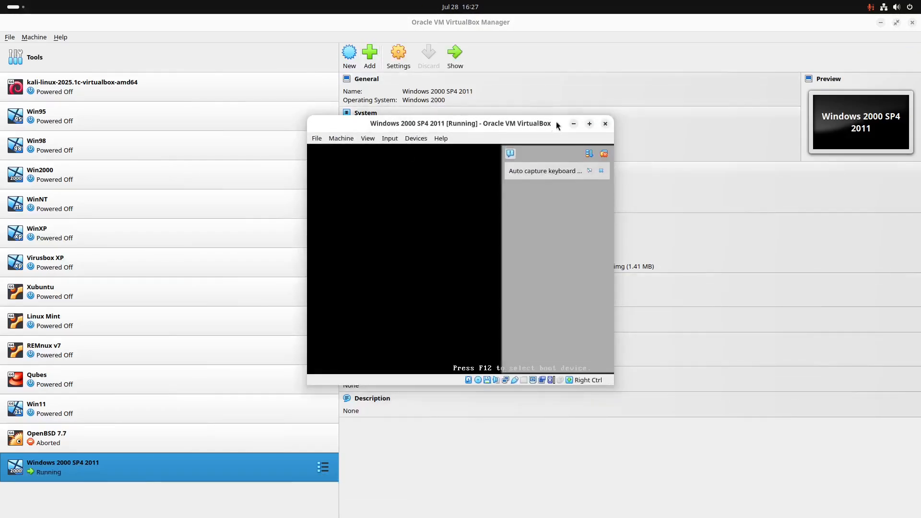
pyautogui.click(587, 124)
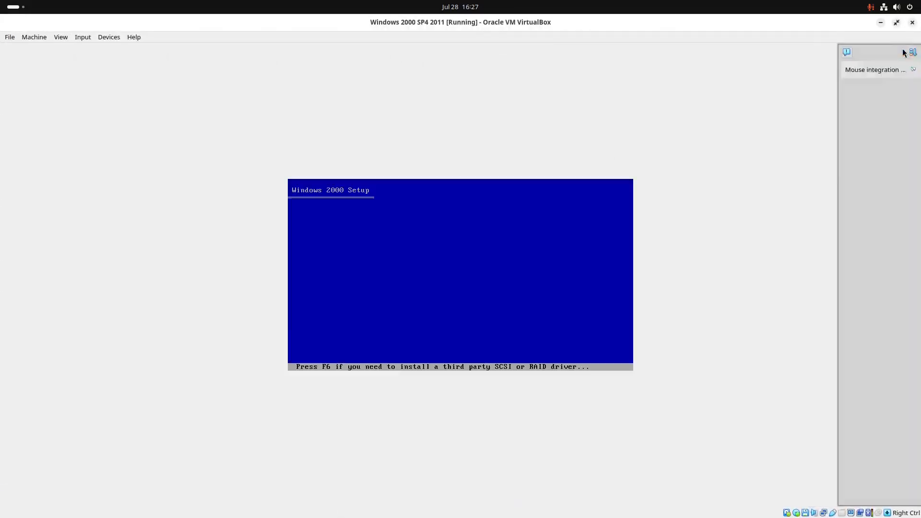
pyautogui.click(911, 52)
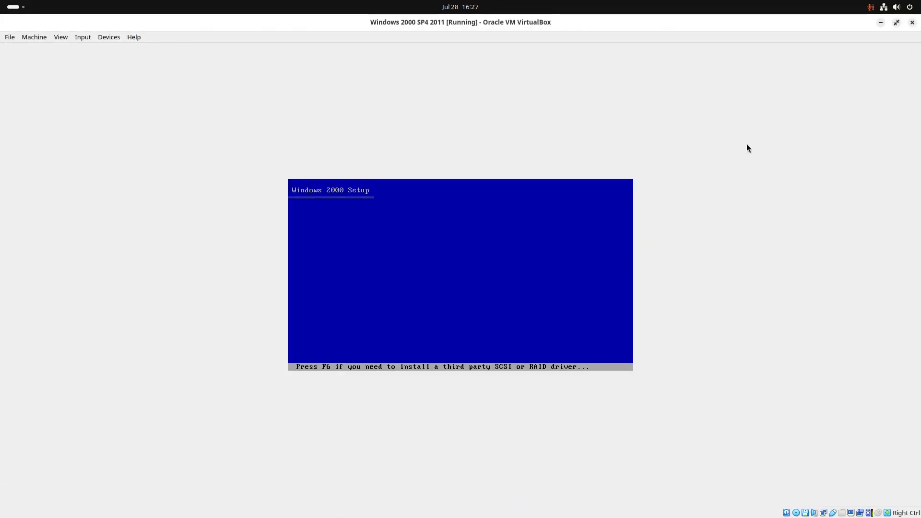
pyautogui.press('Control_R+c')
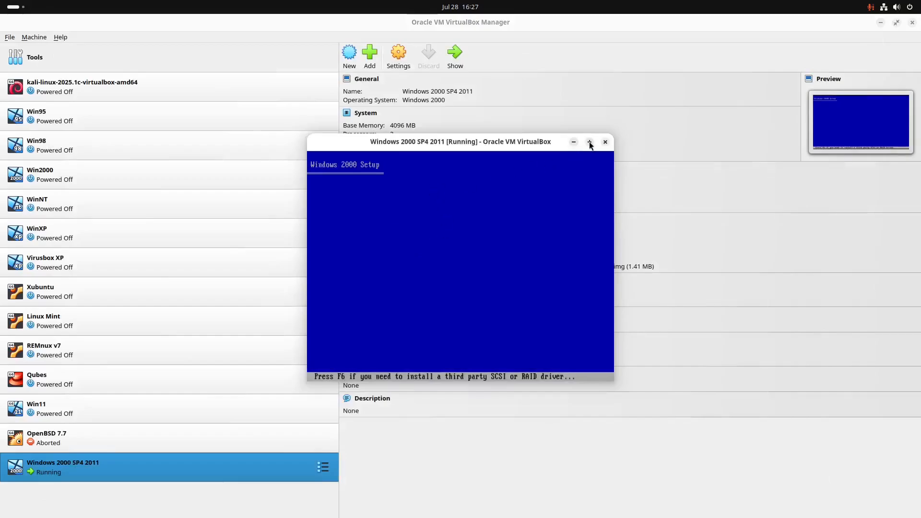
pyautogui.click(588, 142)
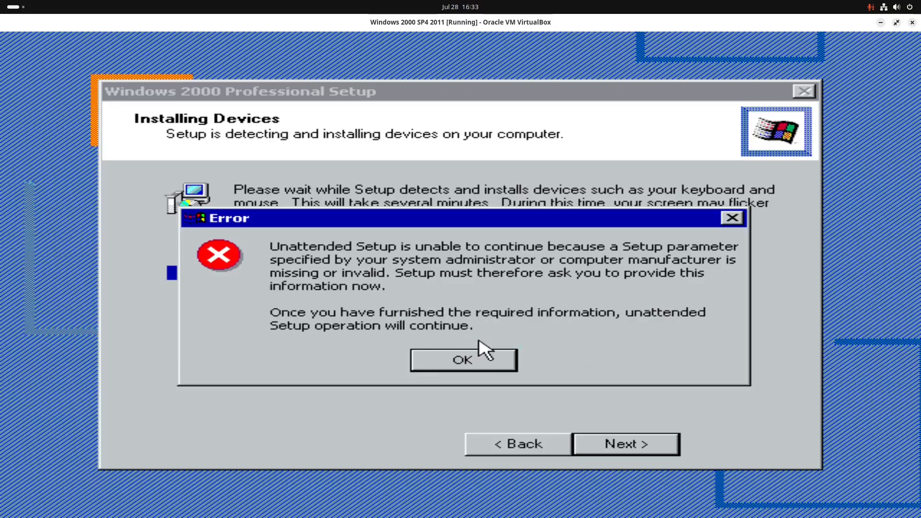
# Step: Dismiss the unattended setup error, enter the 25-character product key, and continue setup
pyautogui.click(502, 364)
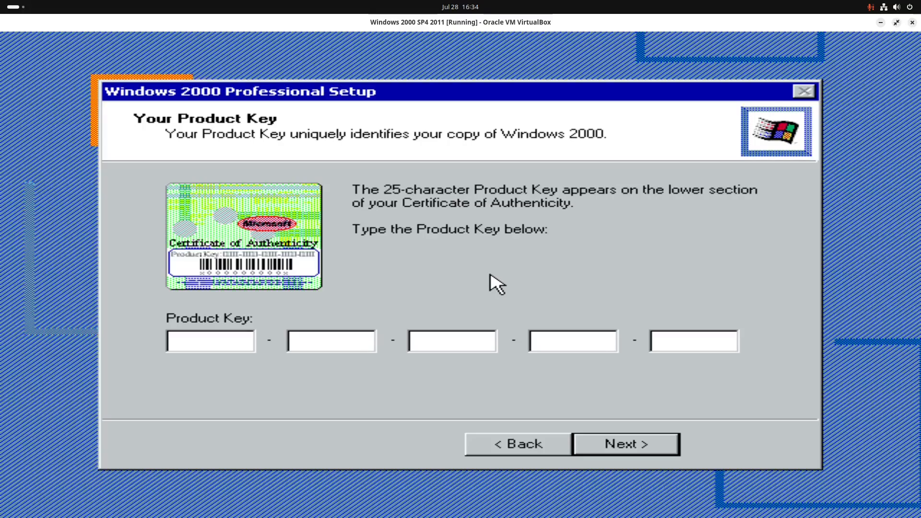
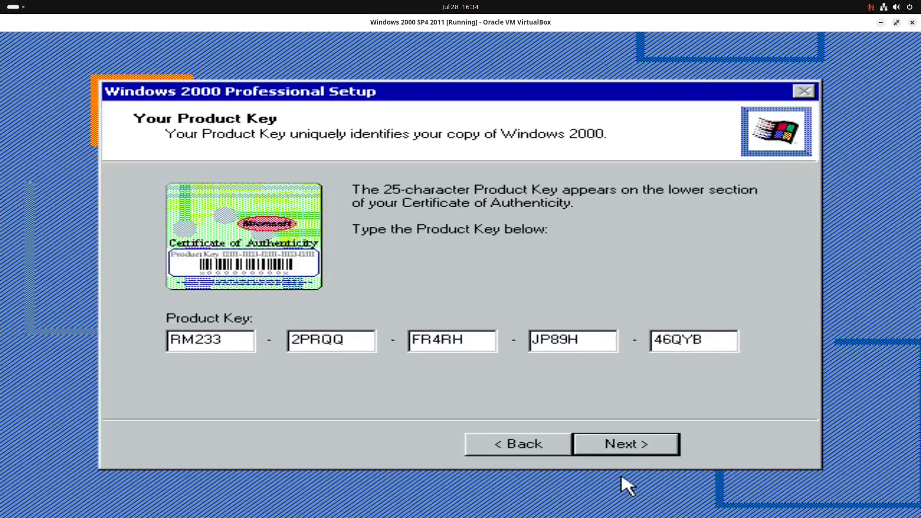
pyautogui.click(641, 447)
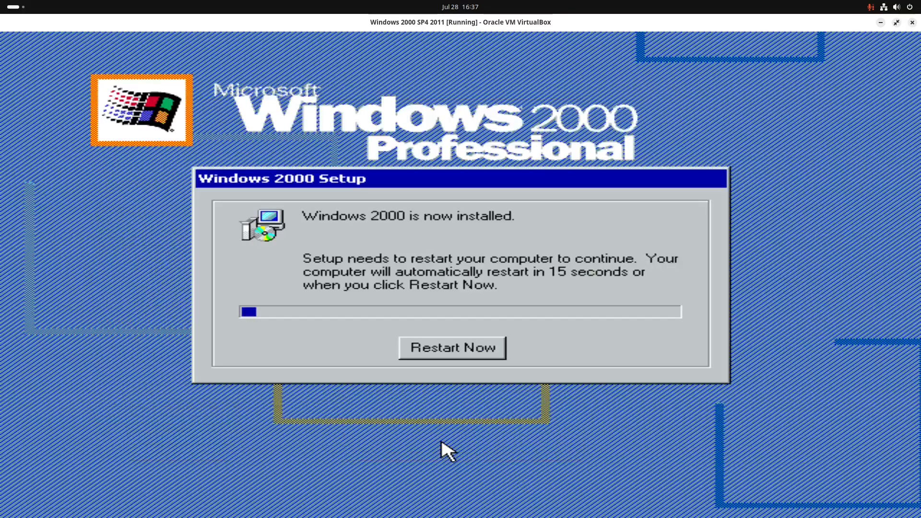
# Step: Eject W2K-2011.iso from the virtual optical drive, verify it is empty, and return to scaled view
pyautogui.hotkey('ctrl', 'c')
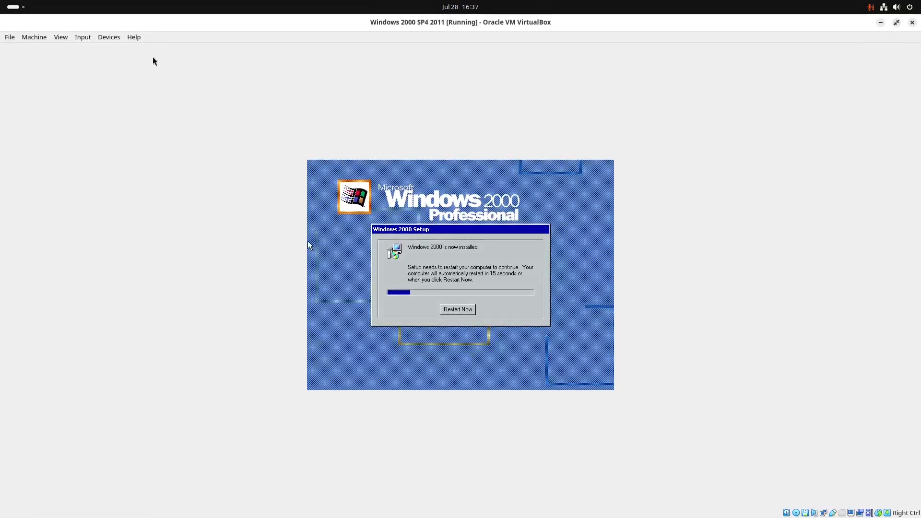
pyautogui.click(110, 41)
pyautogui.moveTo(202, 55)
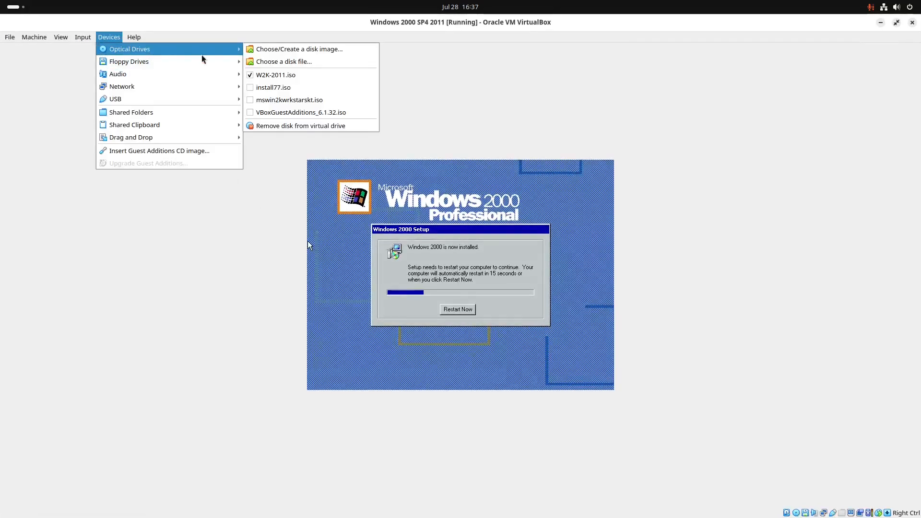
pyautogui.click(251, 76)
pyautogui.click(109, 37)
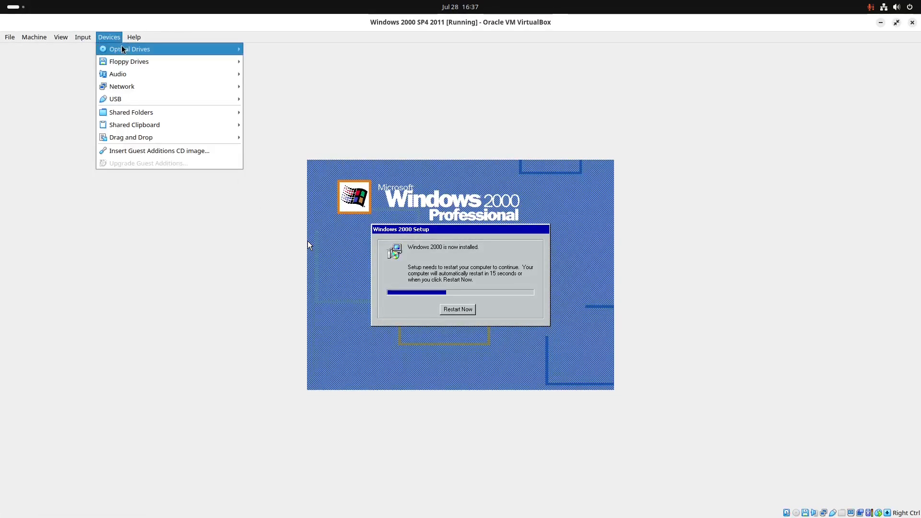
pyautogui.click(339, 114)
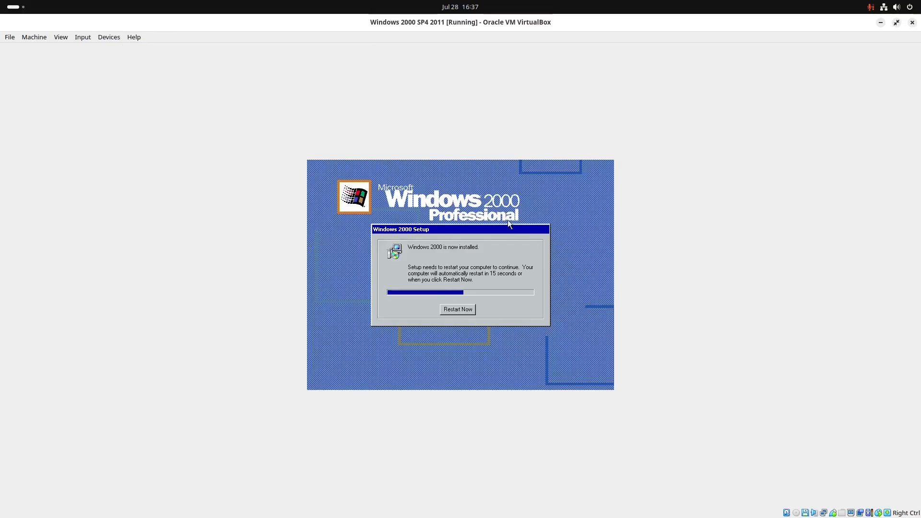
pyautogui.click(108, 37)
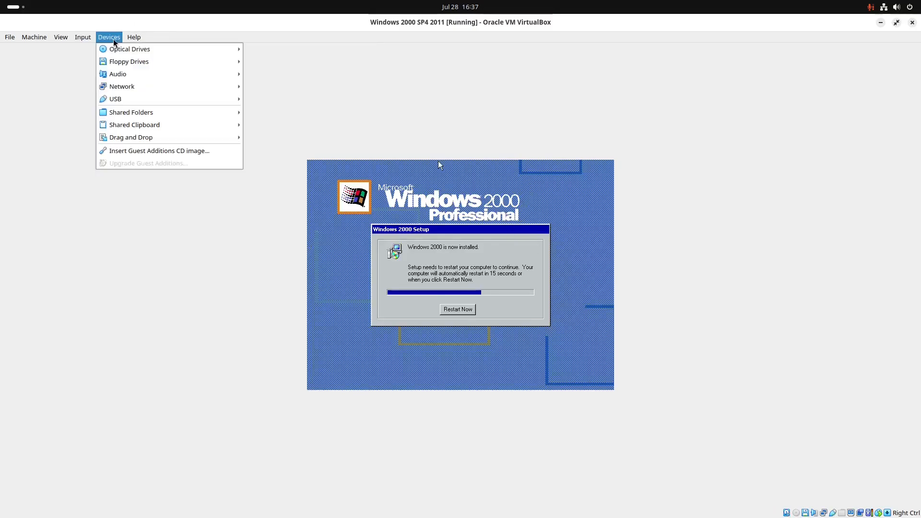
pyautogui.moveTo(129, 50)
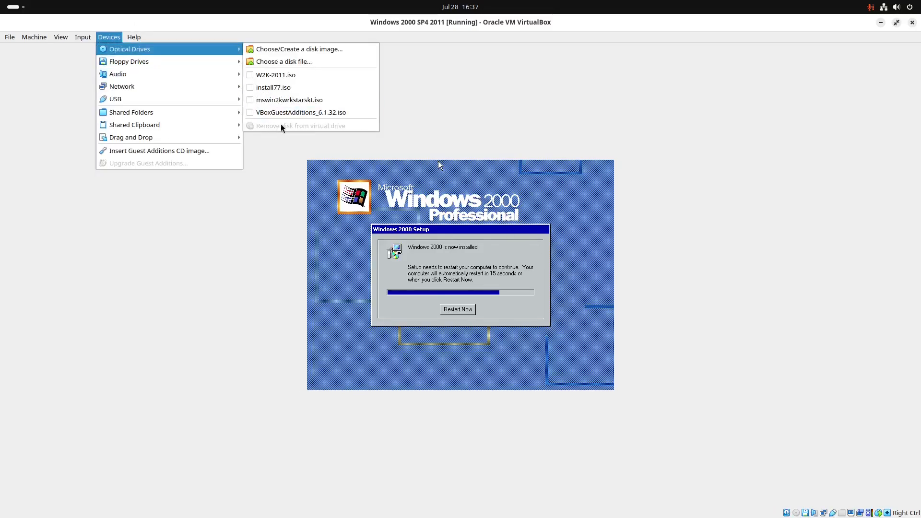
pyautogui.click(473, 115)
pyautogui.hotkey('ctrl', 'c')
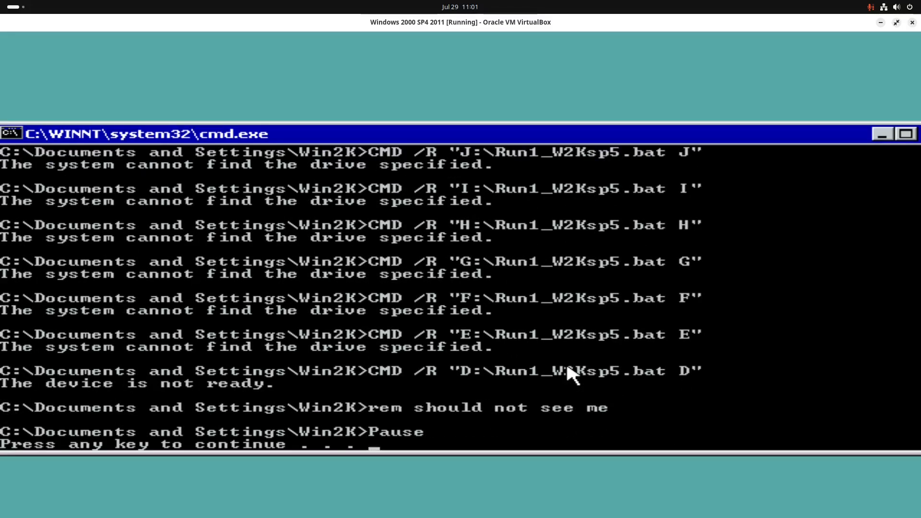
# Step: Continue past the post-install script's pause prompt so Windows 2000 loads its desktop
pyautogui.press('Return')
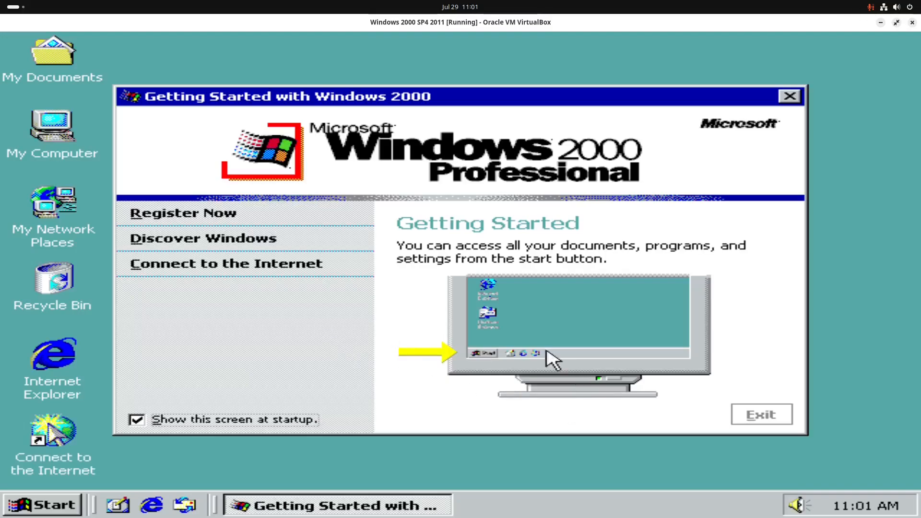
# Step: Close Getting Started, delete the desktop Internet Explorer icon, and move Connect to the Internet up
pyautogui.click(763, 416)
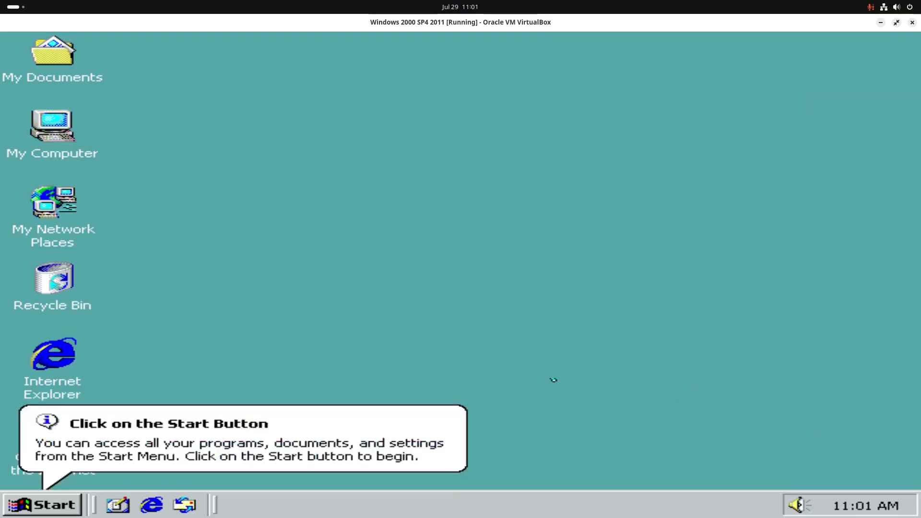
pyautogui.moveTo(71, 342); pyautogui.dragTo(60, 283)
pyautogui.click(392, 330)
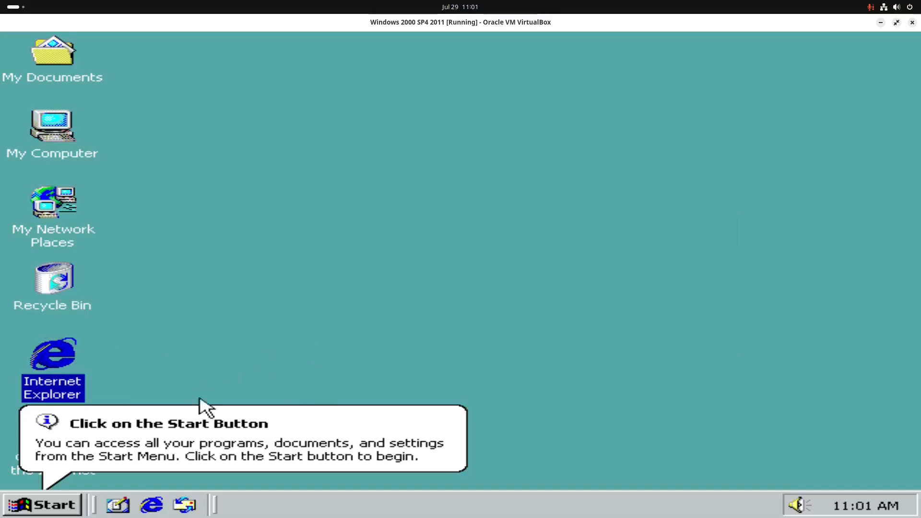
pyautogui.click(247, 433)
pyautogui.moveTo(72, 354); pyautogui.dragTo(58, 294)
pyautogui.click(398, 329)
pyautogui.moveTo(53, 439); pyautogui.dragTo(58, 350)
# Step: Delete the Internet Explorer and Outlook Express quick-launch shortcuts
pyautogui.rightClick(154, 503)
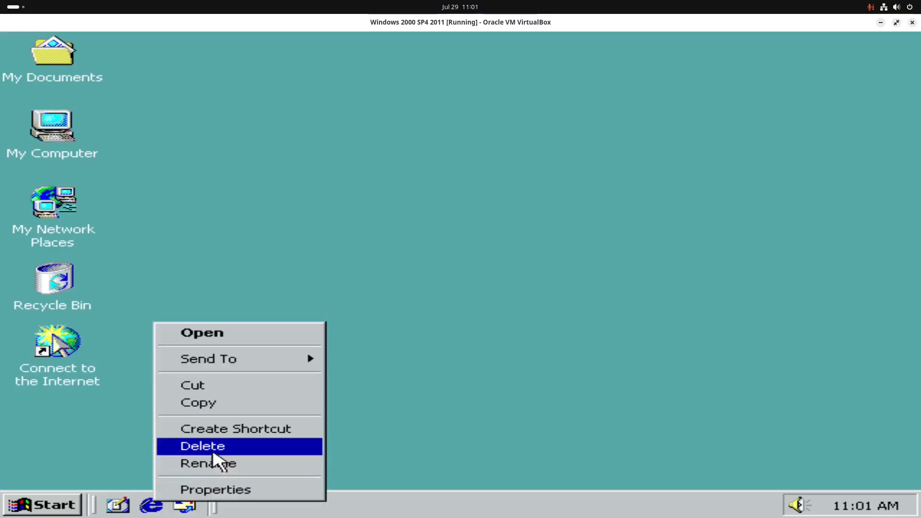
pyautogui.click(206, 446)
pyautogui.click(524, 291)
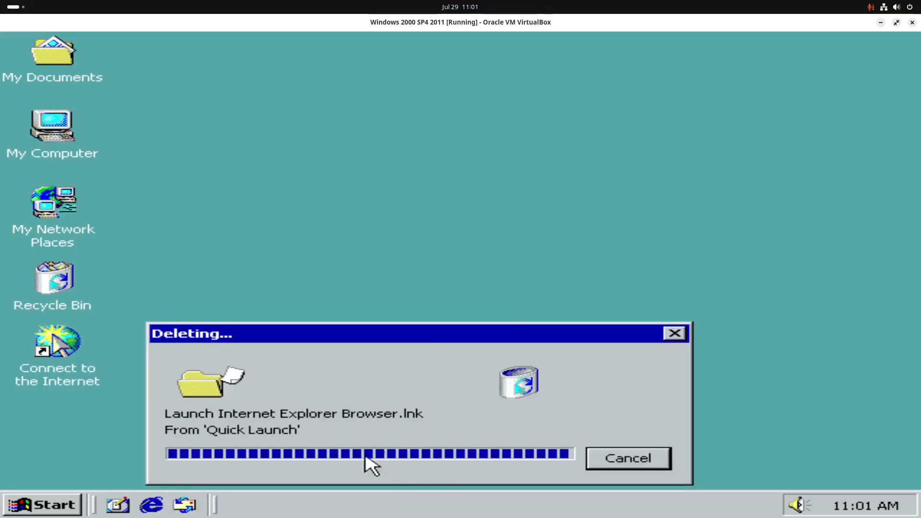
pyautogui.rightClick(150, 502)
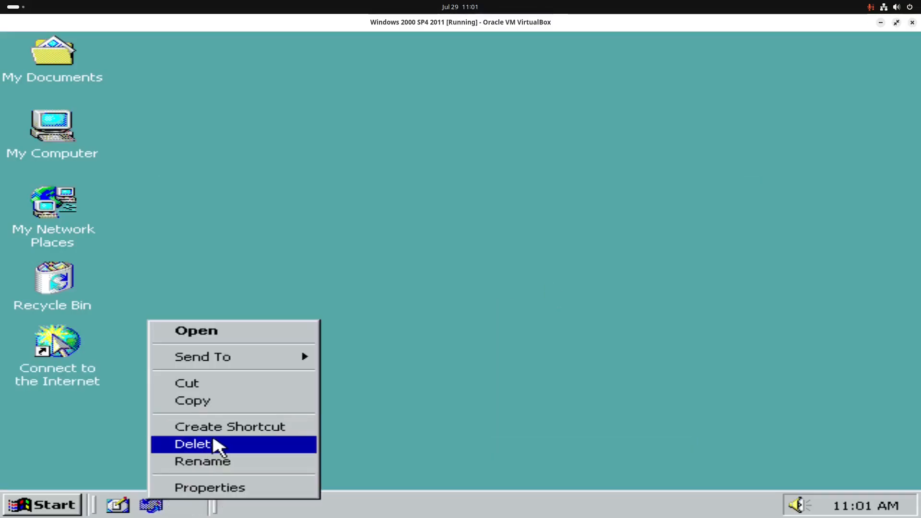
pyautogui.click(247, 446)
pyautogui.click(532, 293)
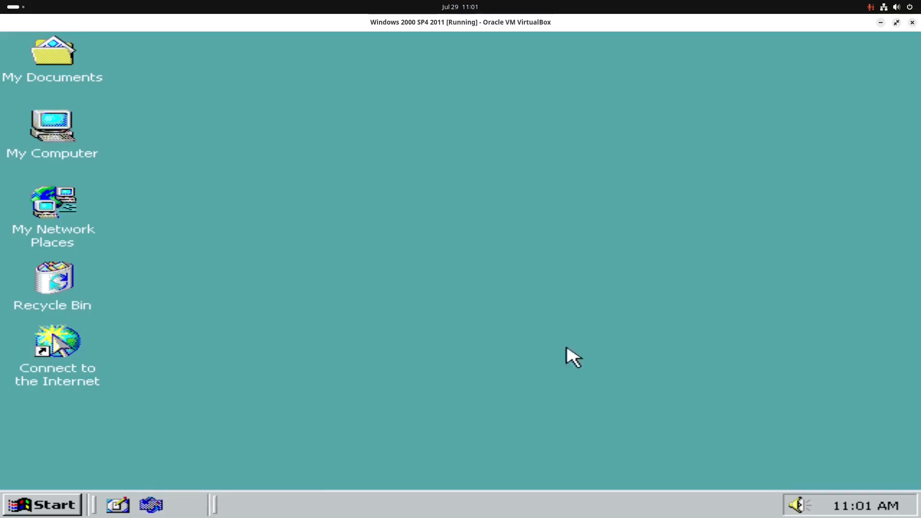
# Step: Open Network and Dial-up Connections via Start > Programs > Accessories > Communications
pyautogui.click(71, 507)
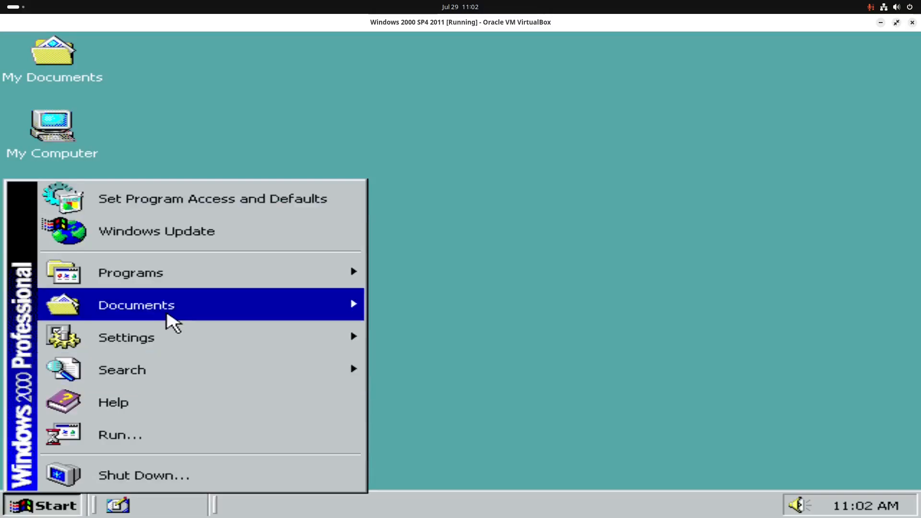
pyautogui.moveTo(185, 278)
pyautogui.moveTo(403, 271)
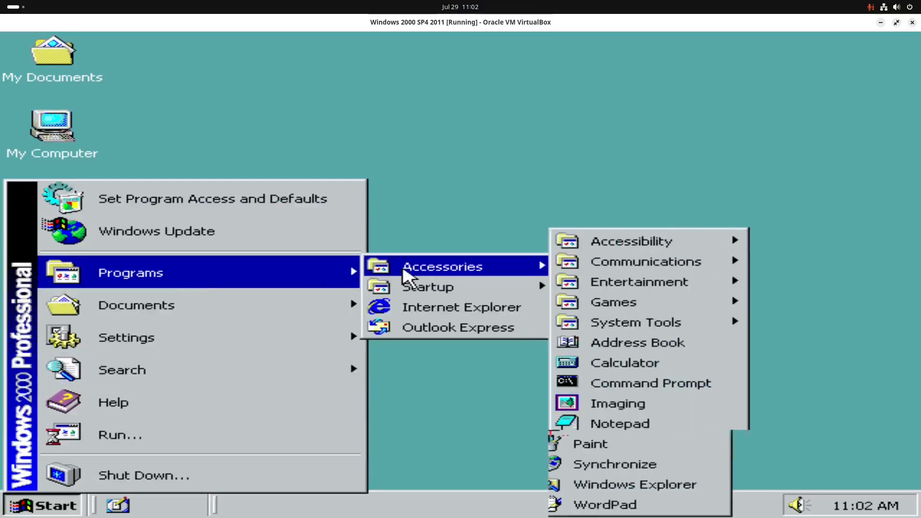
pyautogui.moveTo(689, 264)
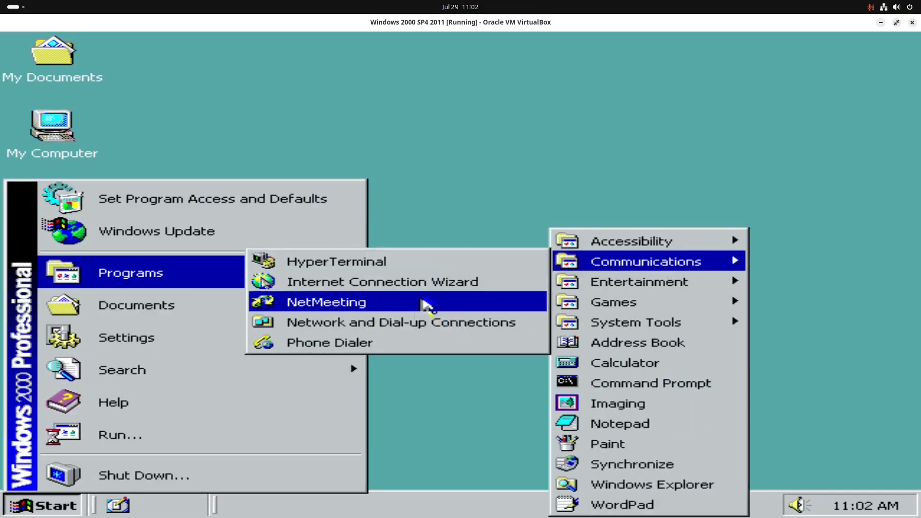
pyautogui.click(411, 327)
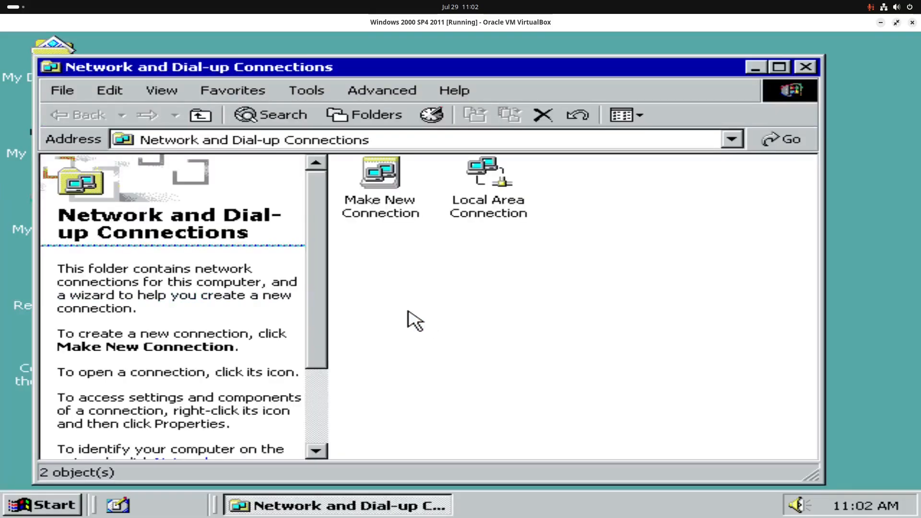
# Step: Check the Local Area Connection status shows Connected at 100.0 Mbps, then close it
pyautogui.doubleClick(483, 191)
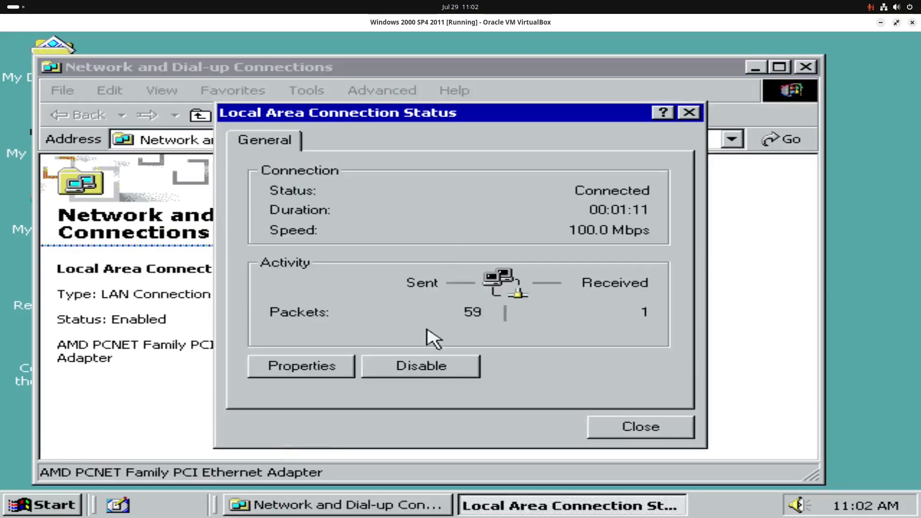
pyautogui.click(689, 113)
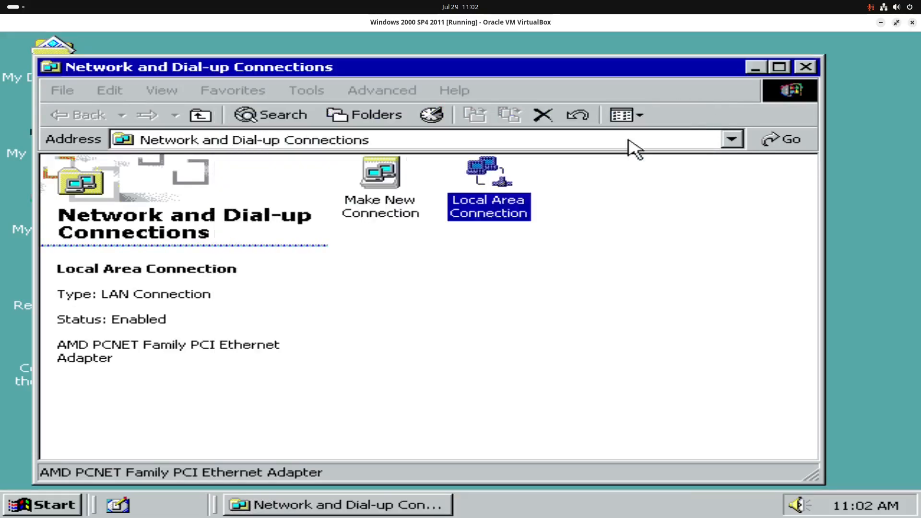
pyautogui.doubleClick(475, 207)
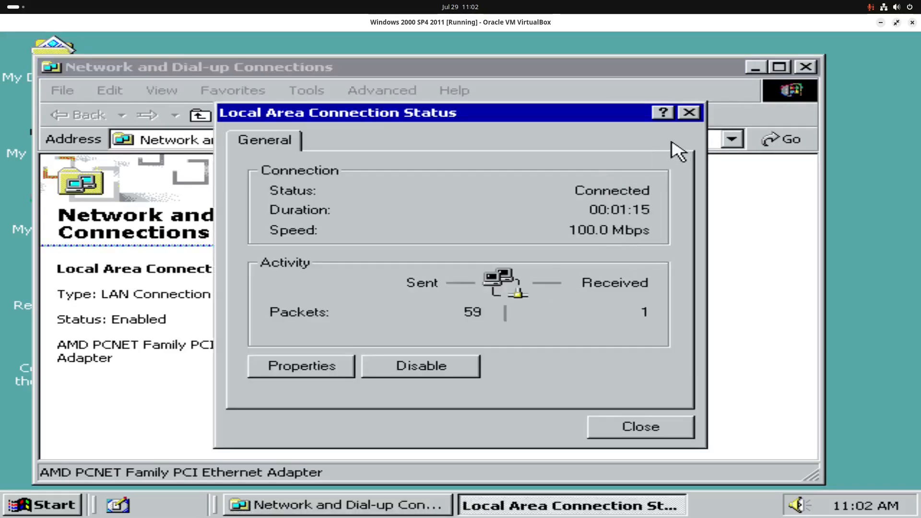
pyautogui.click(687, 116)
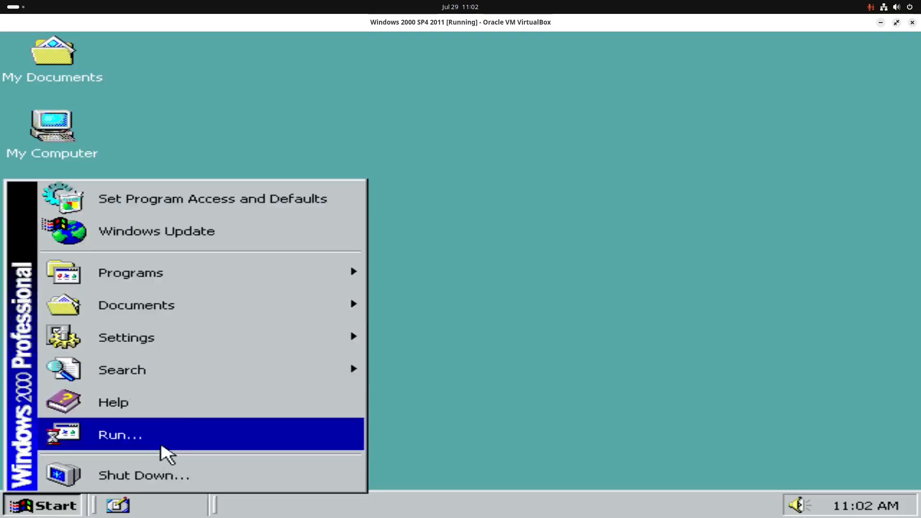
# Step: Run cmd from the Run box and ping 8.8.8.8, getting 4 replies with 0% loss
pyautogui.click(160, 439)
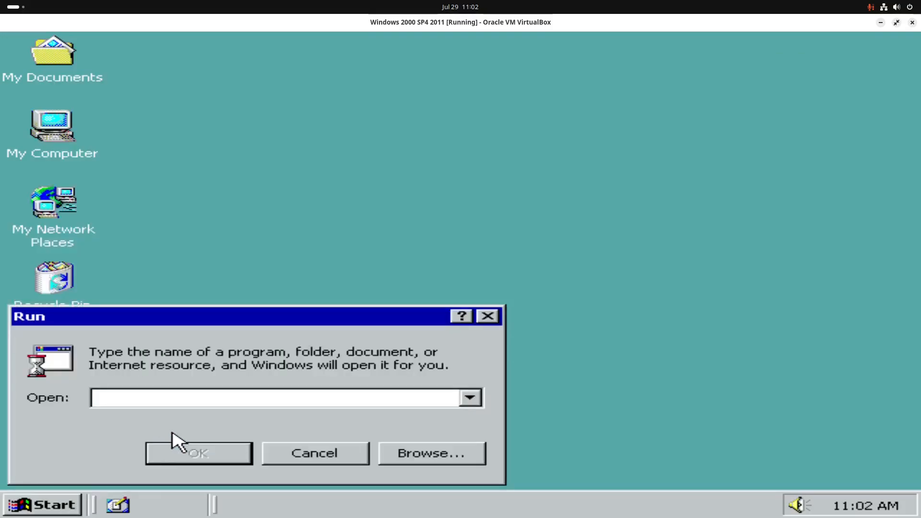
pyautogui.write('cmd.exe')
pyautogui.press('Return')
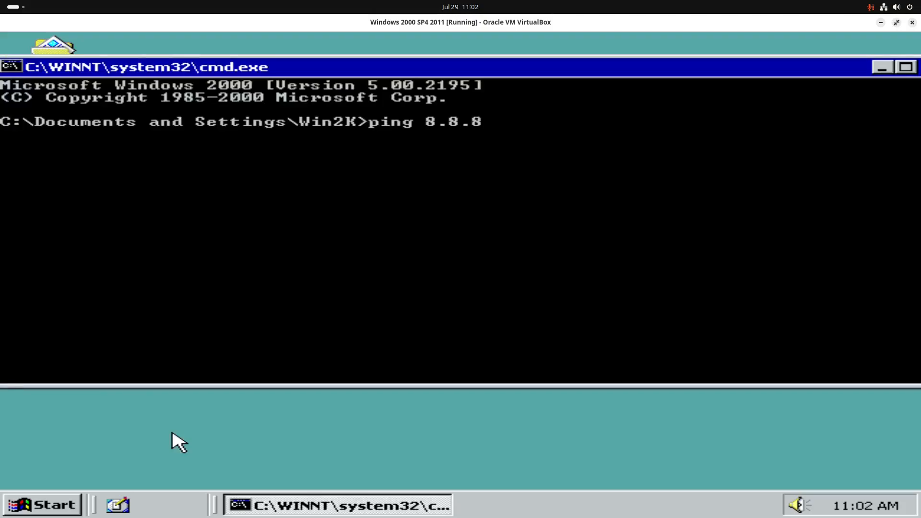
pyautogui.press('Return')
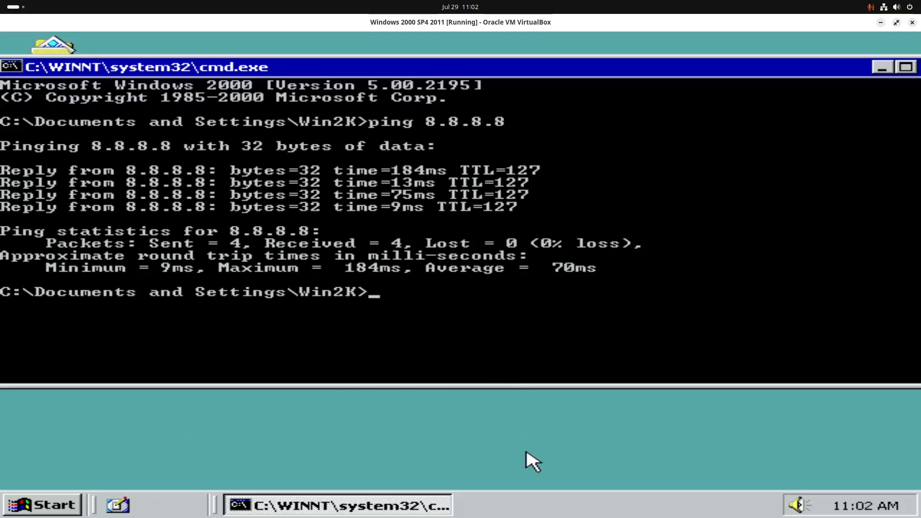
pyautogui.click(827, 504)
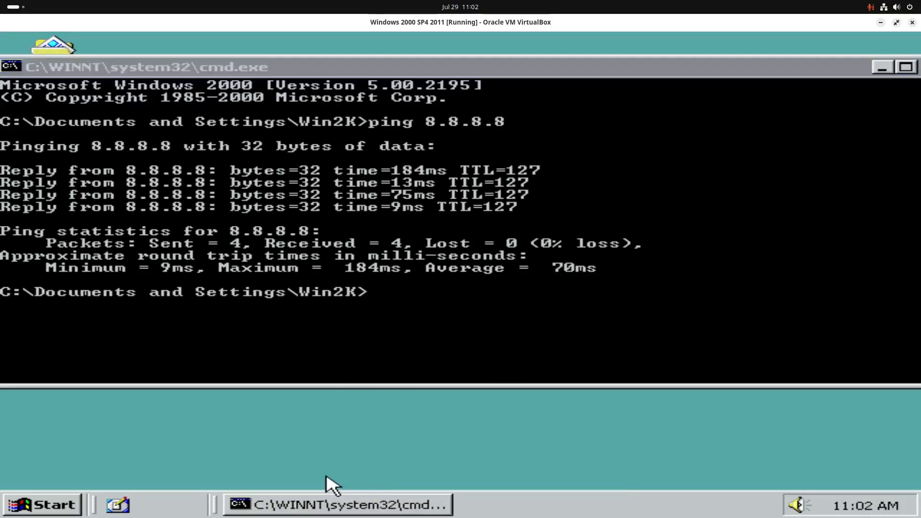
pyautogui.click(43, 505)
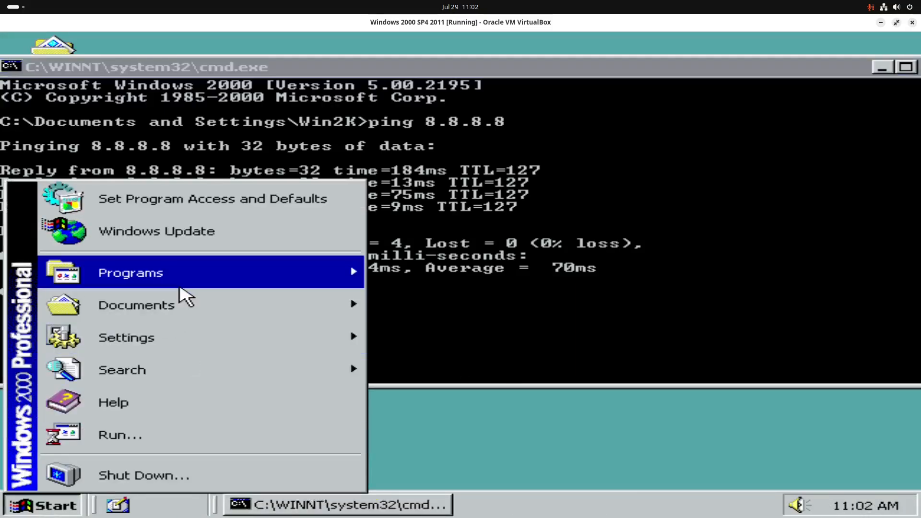
# Step: Open the Local Area Connection properties from Network and Dial-up Connections
pyautogui.moveTo(181, 350)
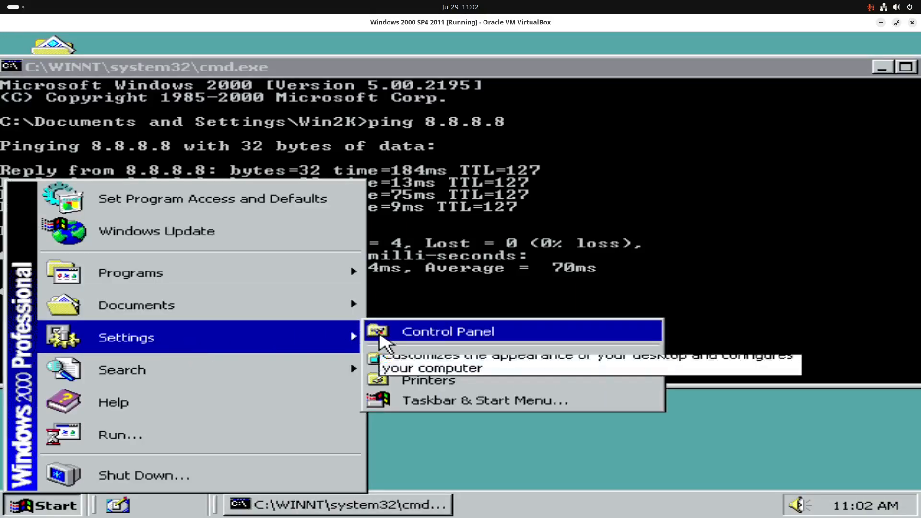
pyautogui.click(422, 363)
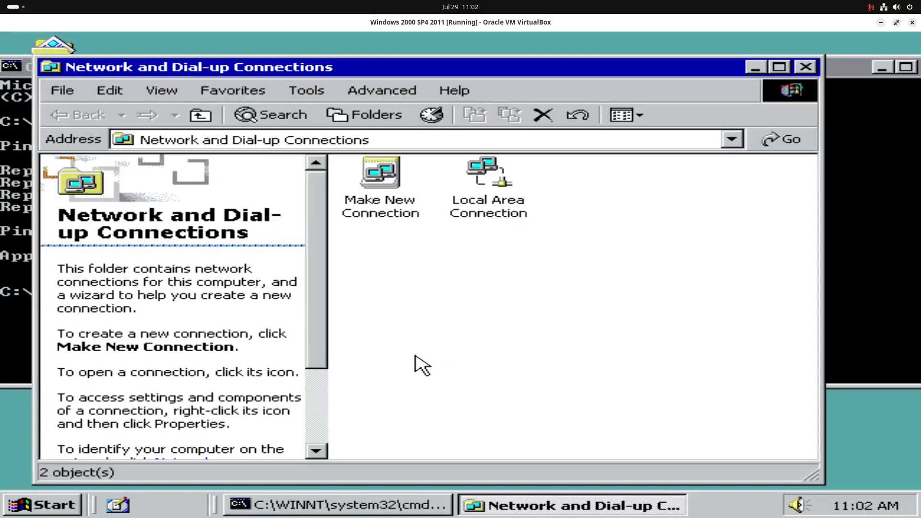
pyautogui.rightClick(501, 211)
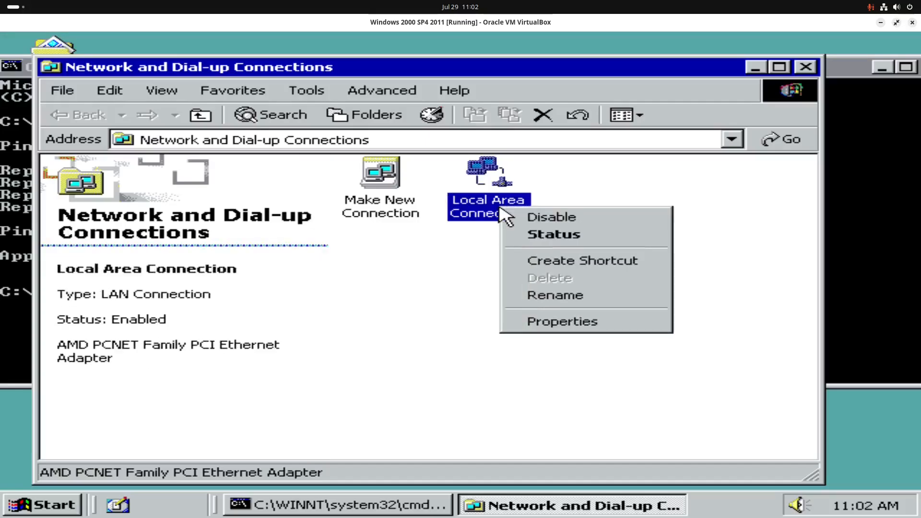
pyautogui.click(567, 328)
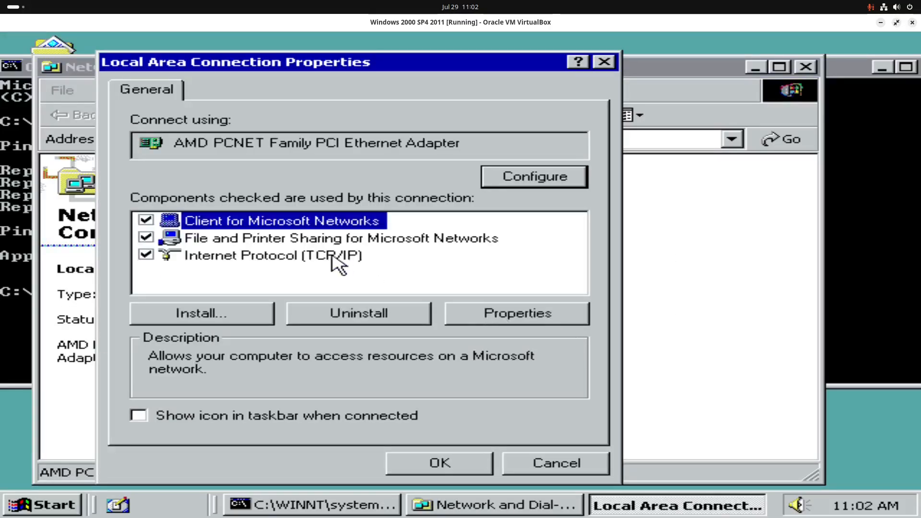
# Step: Uninstall Client for Microsoft Networks and File and Printer Sharing, declining both restart prompts
pyautogui.click(146, 238)
pyautogui.click(145, 221)
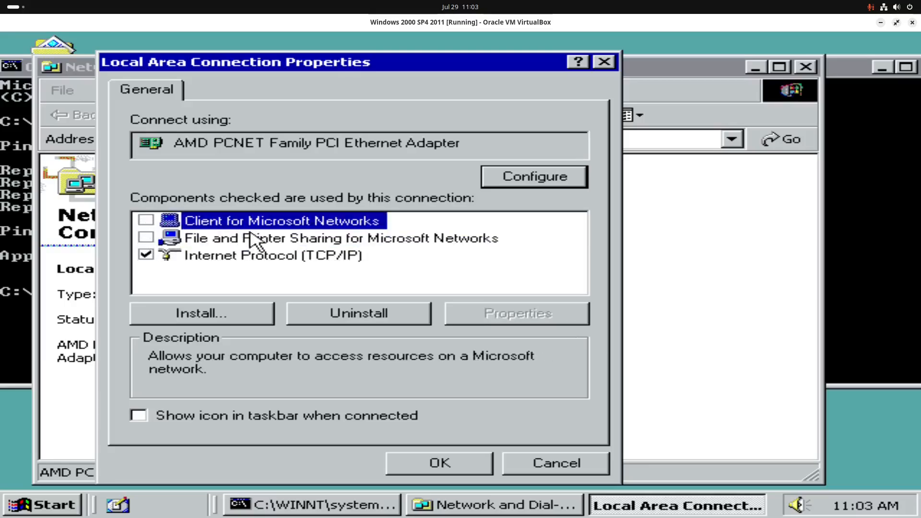
pyautogui.click(352, 318)
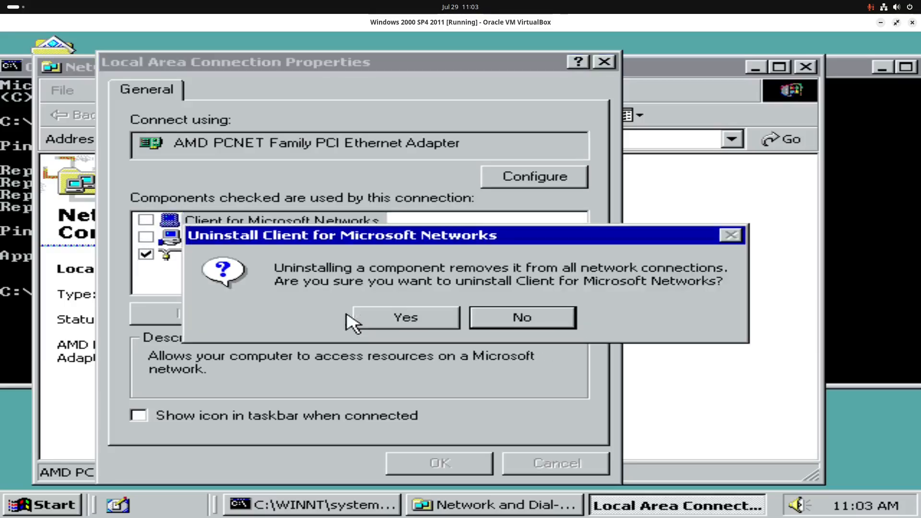
pyautogui.click(435, 319)
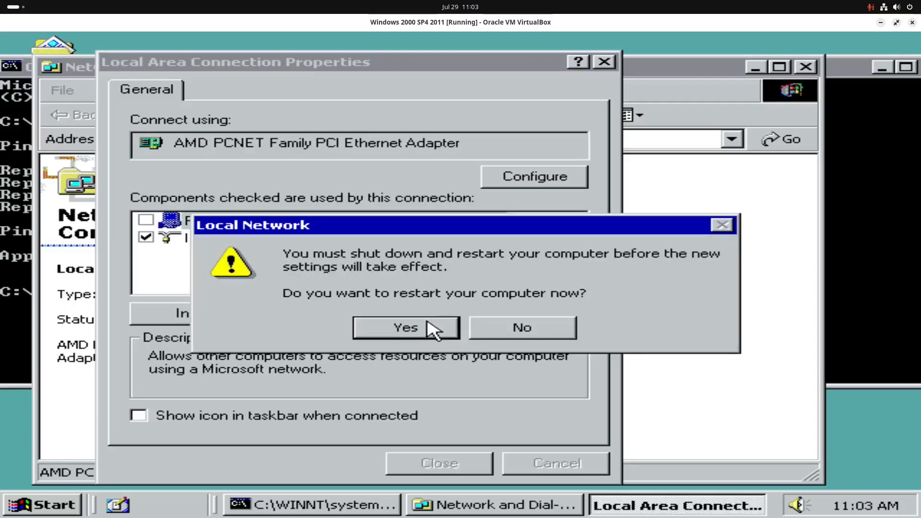
pyautogui.click(492, 334)
pyautogui.click(376, 312)
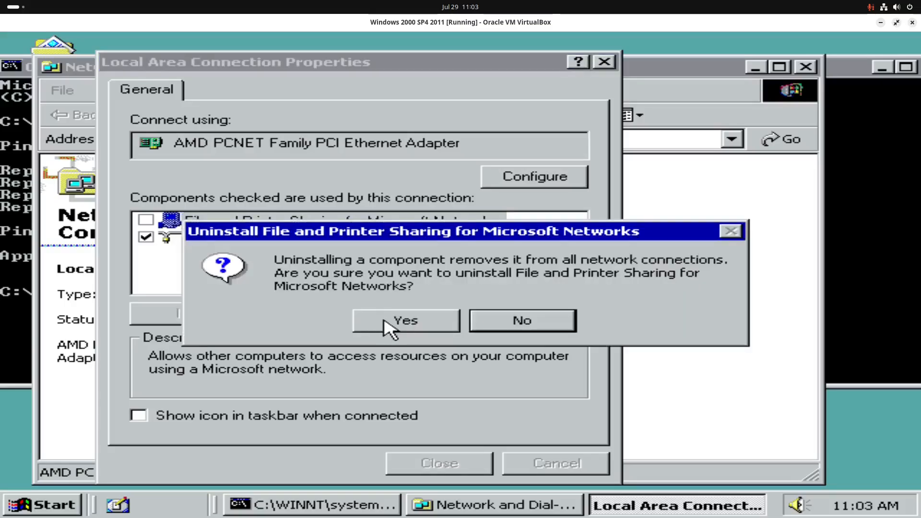
pyautogui.click(396, 324)
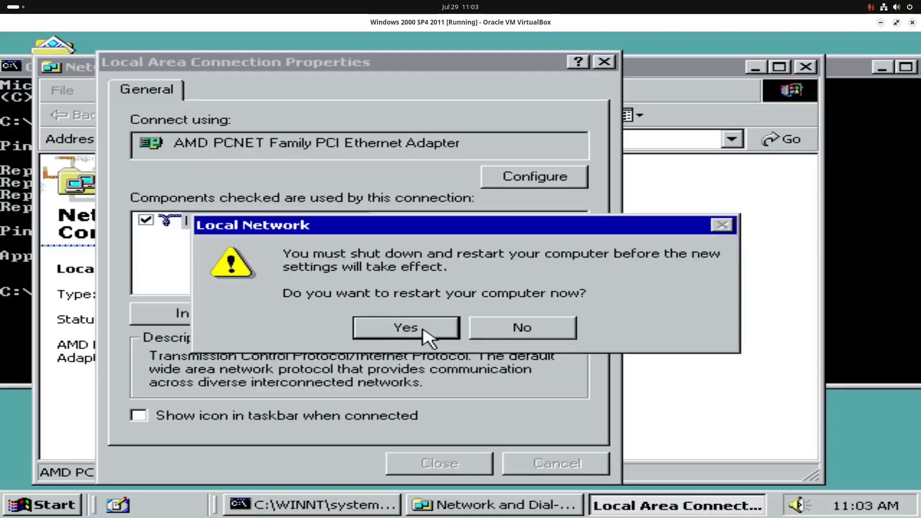
pyautogui.click(505, 336)
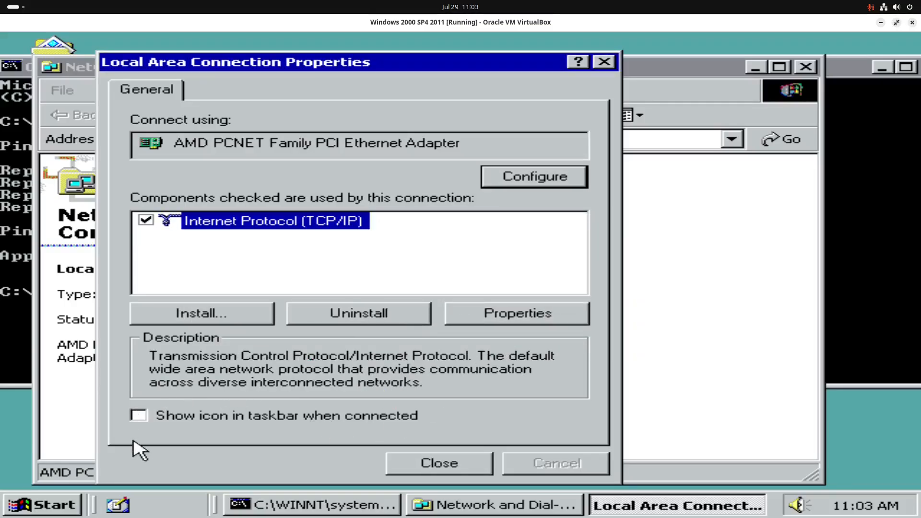
# Step: Enable the taskbar connection icon and close the properties without restarting
pyautogui.click(139, 416)
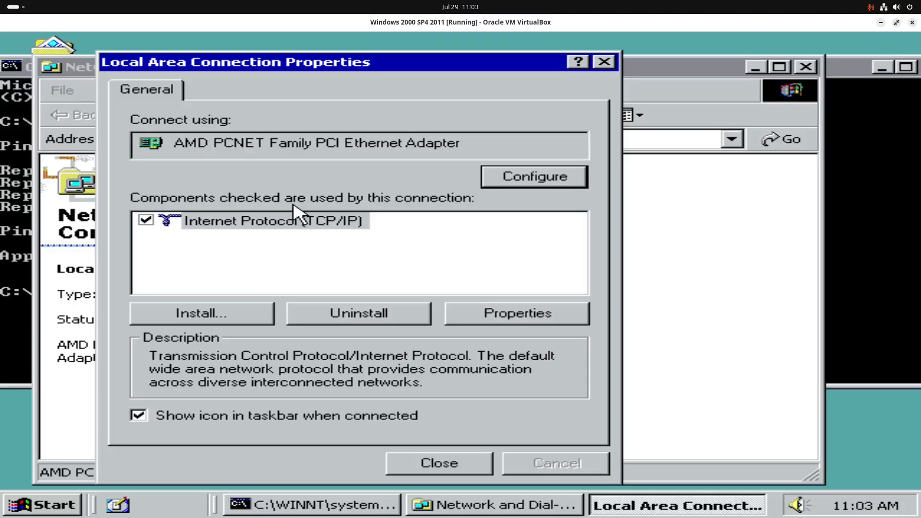
pyautogui.click(439, 465)
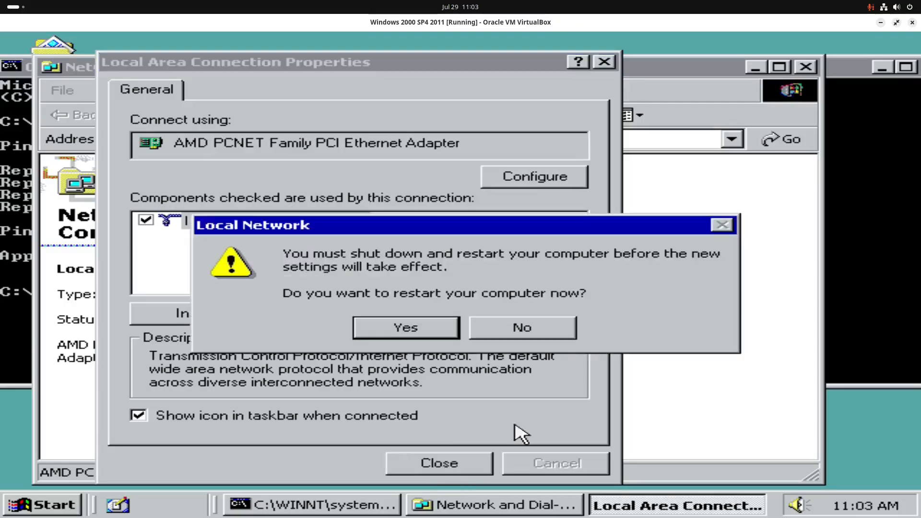
pyautogui.click(551, 330)
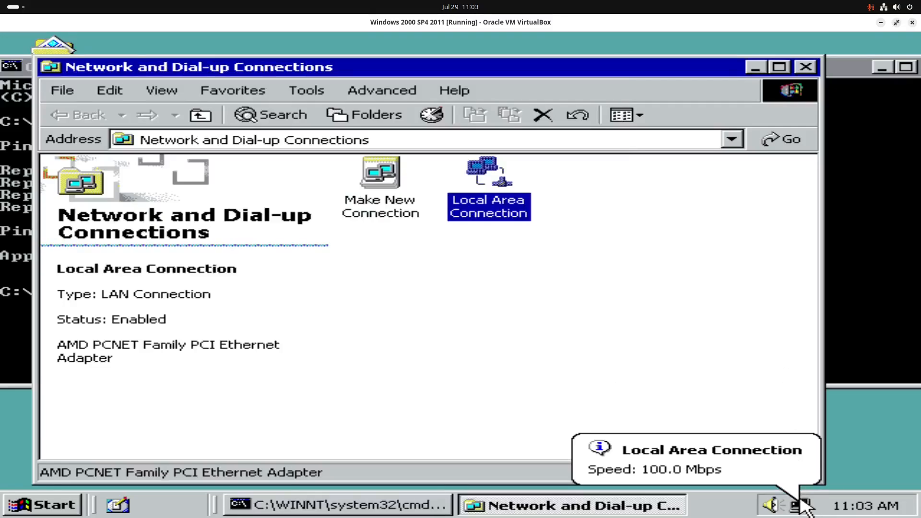
# Step: Close the network connections folder and the command prompt window
pyautogui.click(807, 68)
pyautogui.moveTo(822, 72); pyautogui.dragTo(764, 85)
pyautogui.click(875, 80)
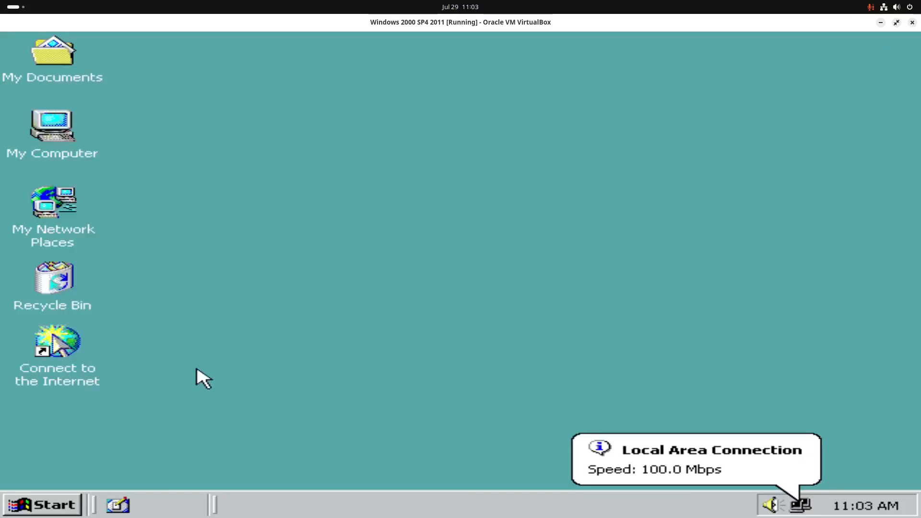
# Step: Launch services.msc and sort the services list by status
pyautogui.click(71, 509)
pyautogui.click(113, 443)
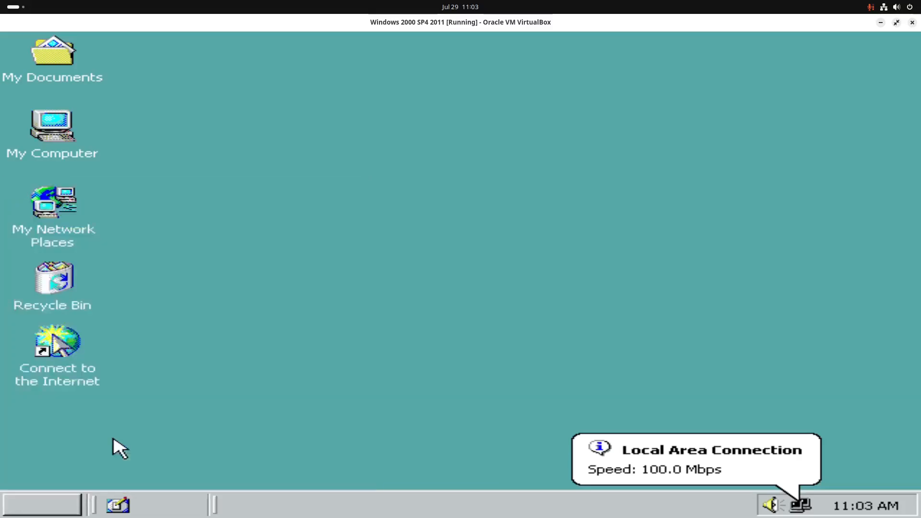
pyautogui.press('BackSpace')
pyautogui.write('servic')
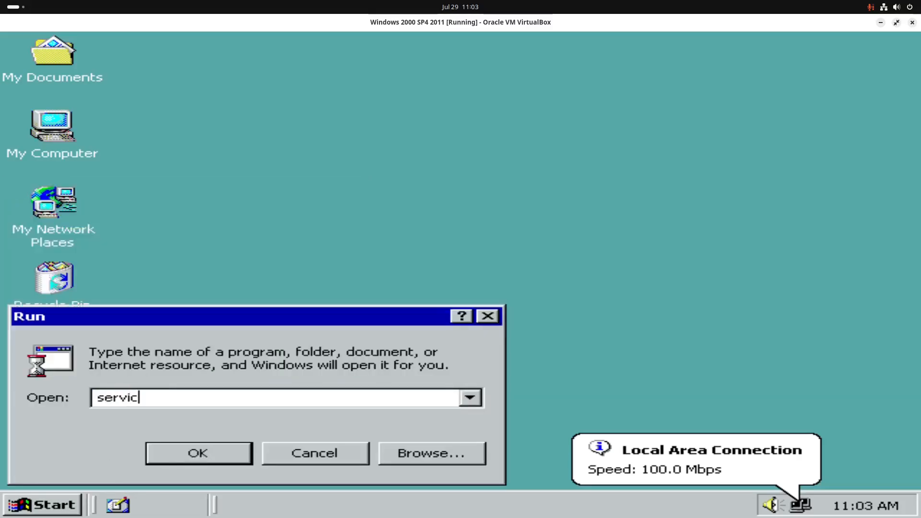
pyautogui.write('es.msc')
pyautogui.press('Return')
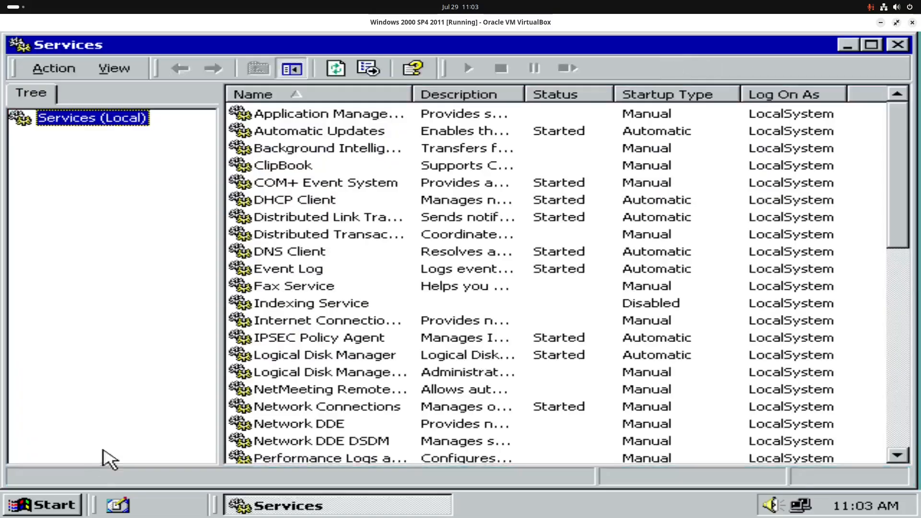
pyautogui.click(586, 95)
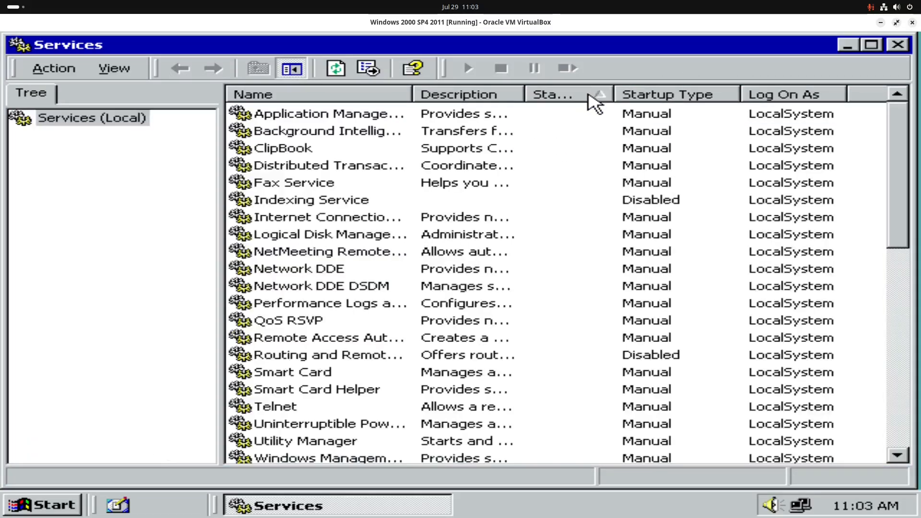
pyautogui.click(590, 97)
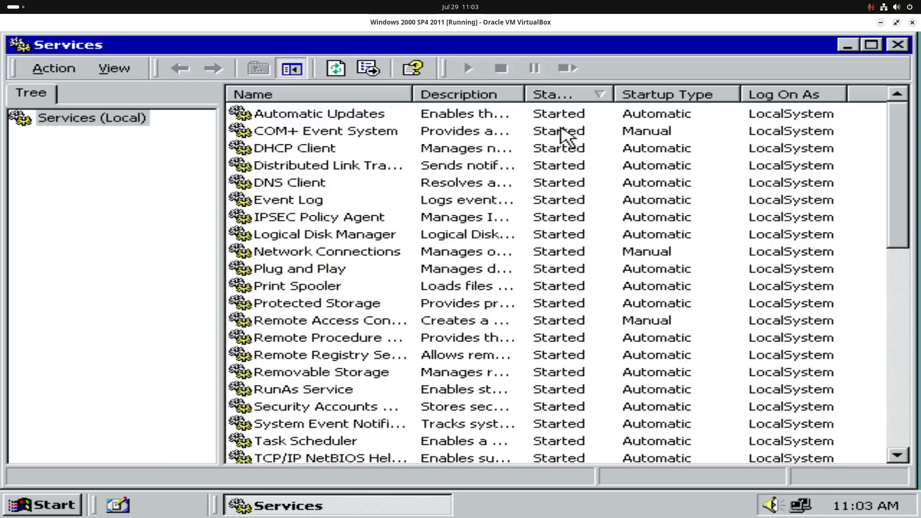
# Step: Set Automatic Updates and Print Spooler to Disabled, leaving Distributed Link Tracking Client unchanged
pyautogui.doubleClick(382, 116)
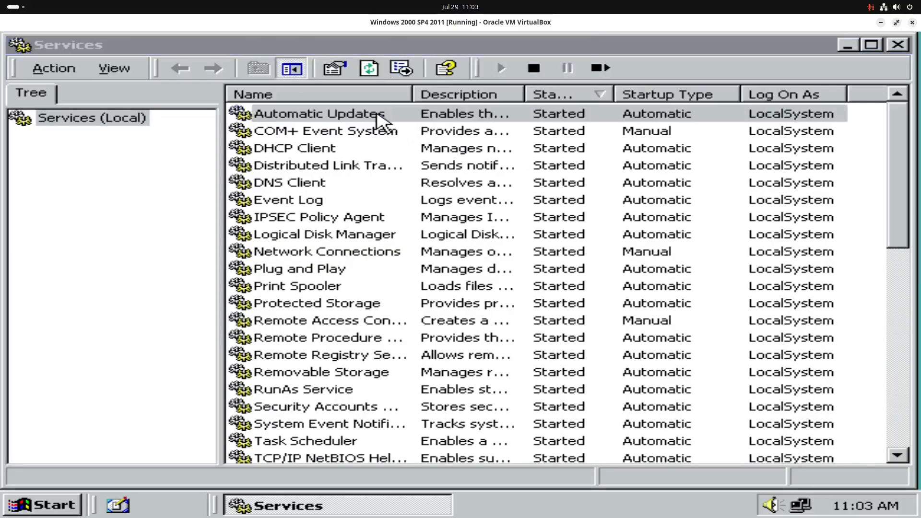
pyautogui.click(249, 250)
pyautogui.click(243, 295)
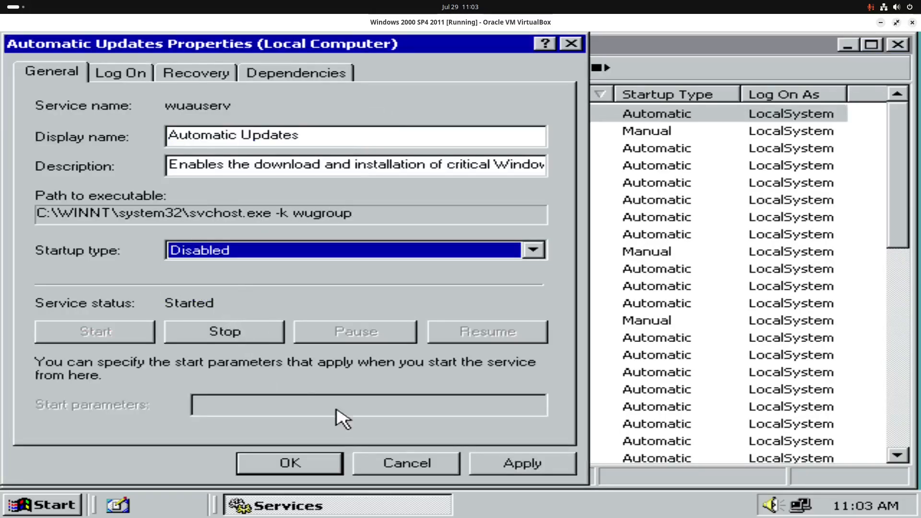
pyautogui.click(499, 464)
pyautogui.click(292, 464)
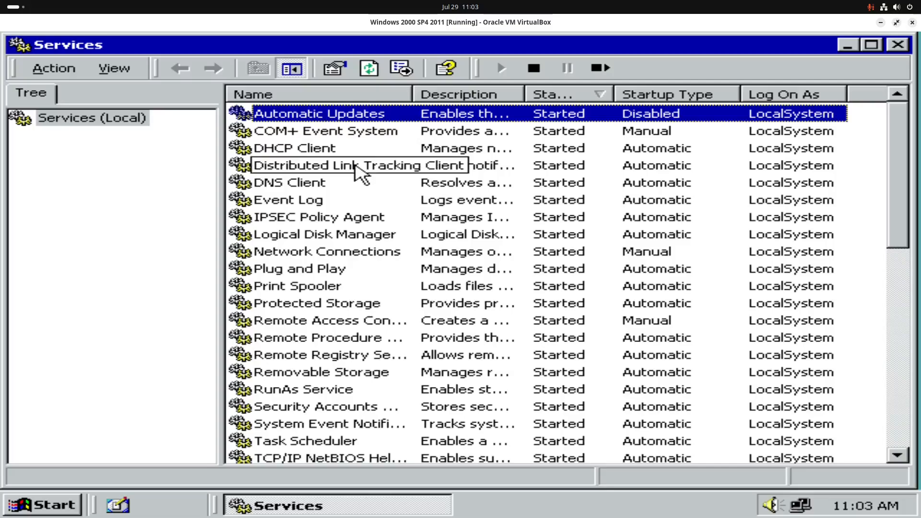
pyautogui.doubleClick(359, 166)
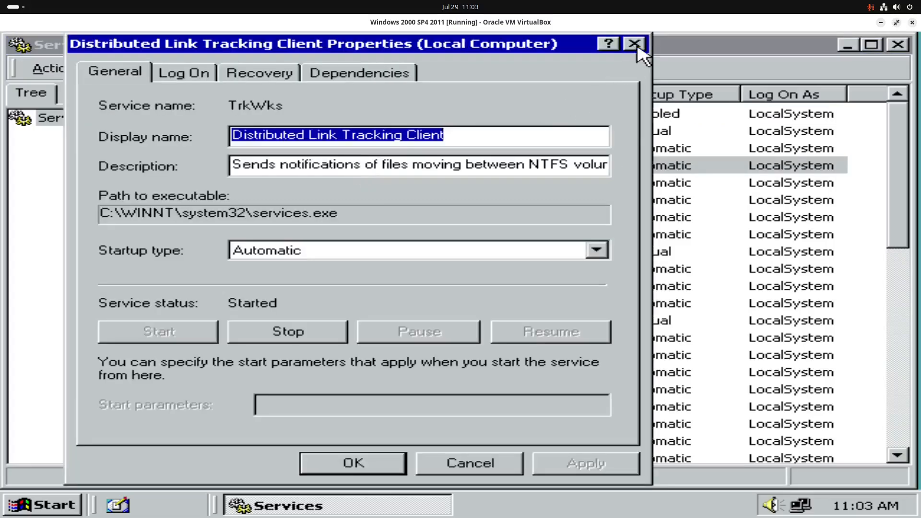
pyautogui.click(638, 51)
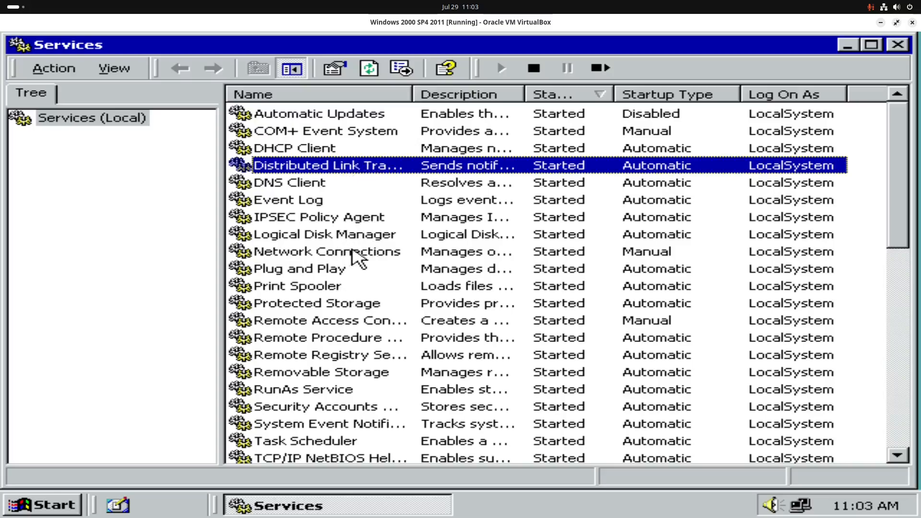
pyautogui.doubleClick(329, 288)
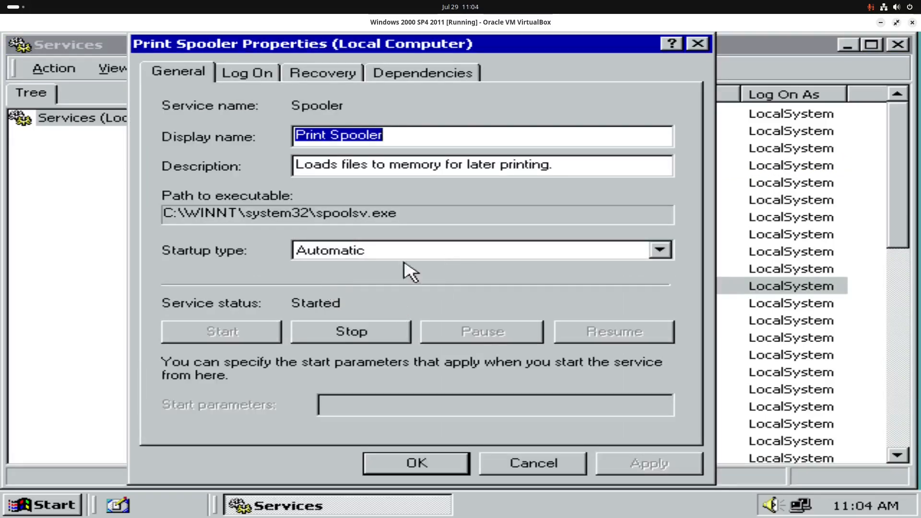
pyautogui.click(405, 250)
pyautogui.click(357, 294)
pyautogui.click(649, 472)
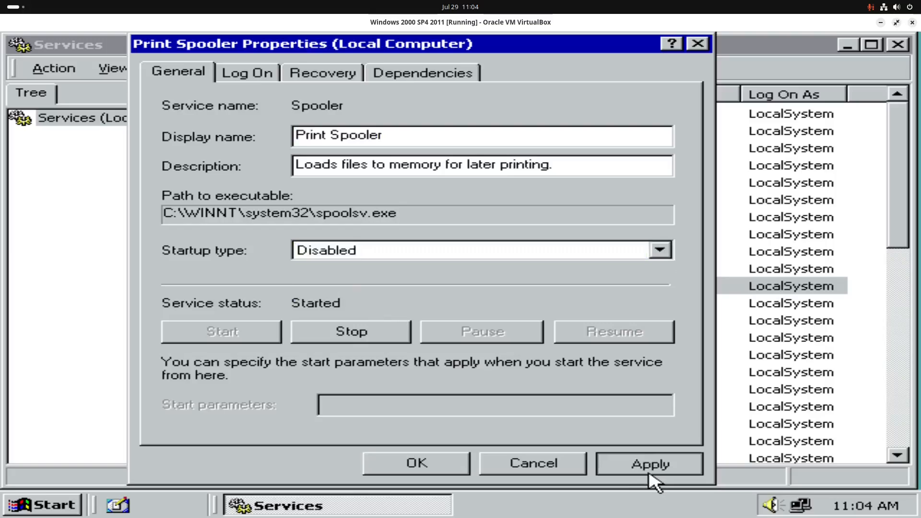
pyautogui.click(438, 468)
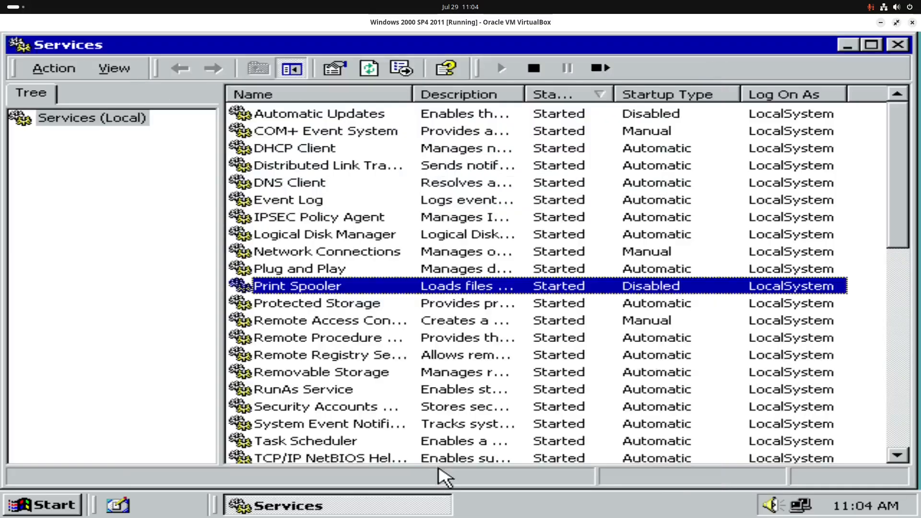
# Step: Check Remote Access Connection Manager and Network Connections properties, leaving both unchanged
pyautogui.doubleClick(335, 322)
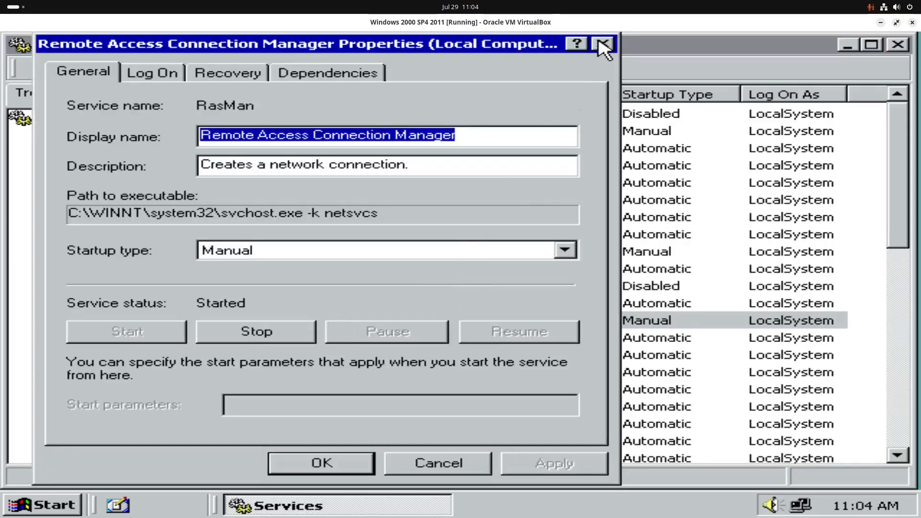
pyautogui.click(603, 45)
pyautogui.doubleClick(382, 255)
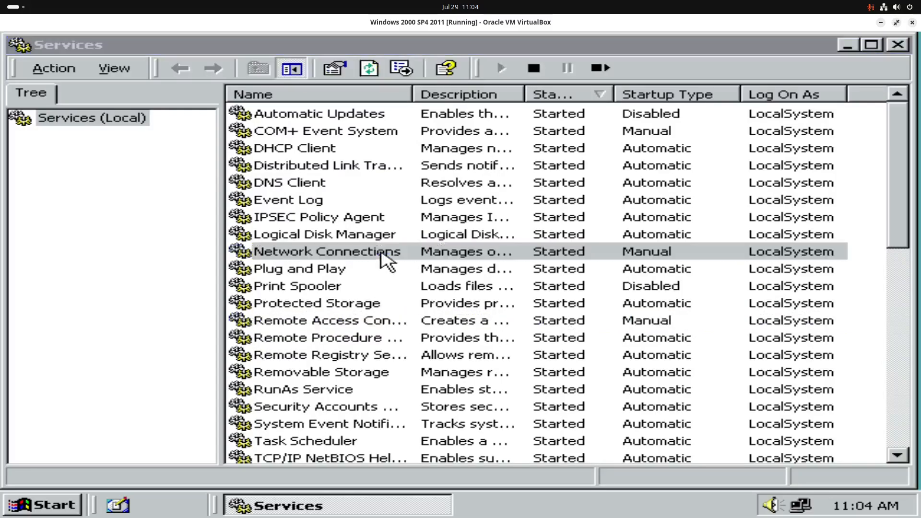
pyautogui.click(668, 41)
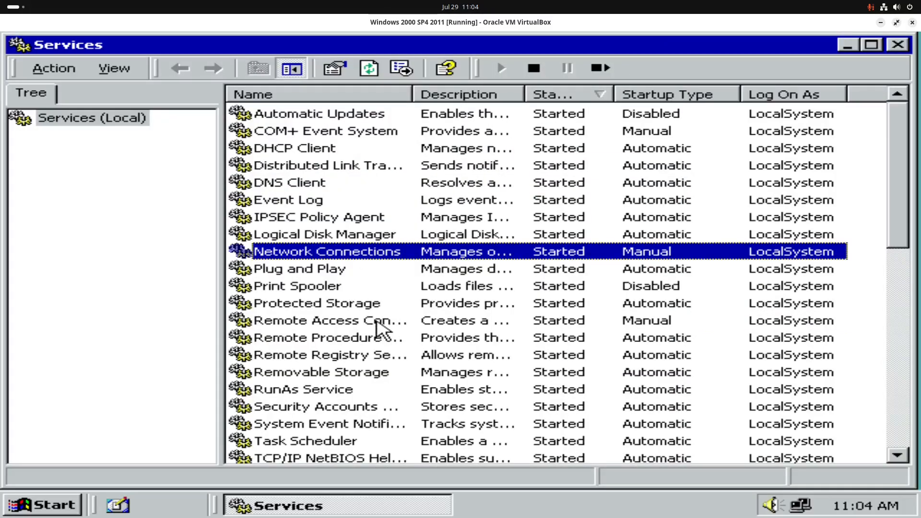
pyautogui.scroll(-1, 393, 311)
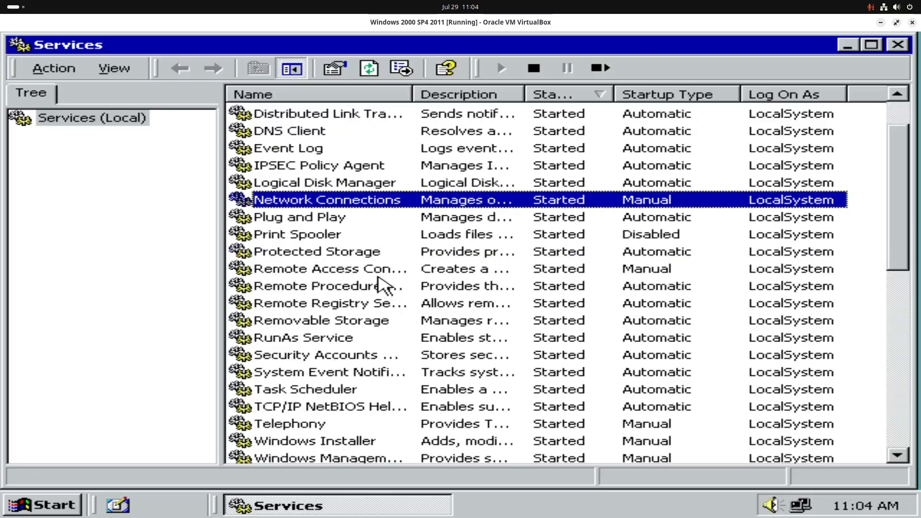
# Step: Set the Remote Registry and RunAs Service startup types to Disabled
pyautogui.doubleClick(386, 304)
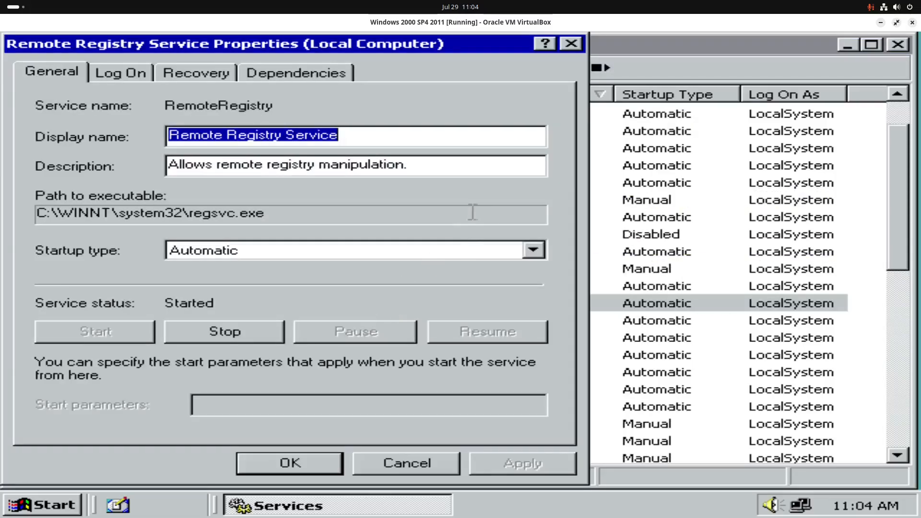
pyautogui.click(450, 252)
pyautogui.click(332, 295)
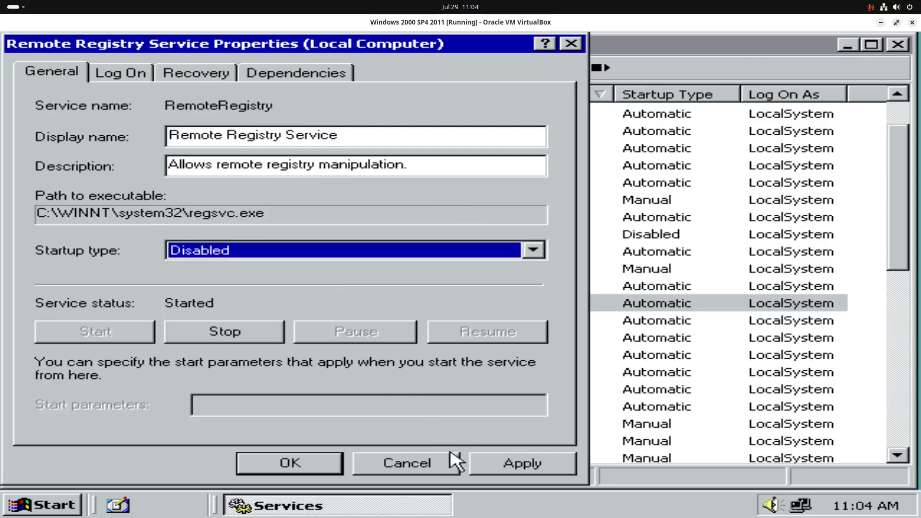
pyautogui.click(479, 468)
pyautogui.click(297, 466)
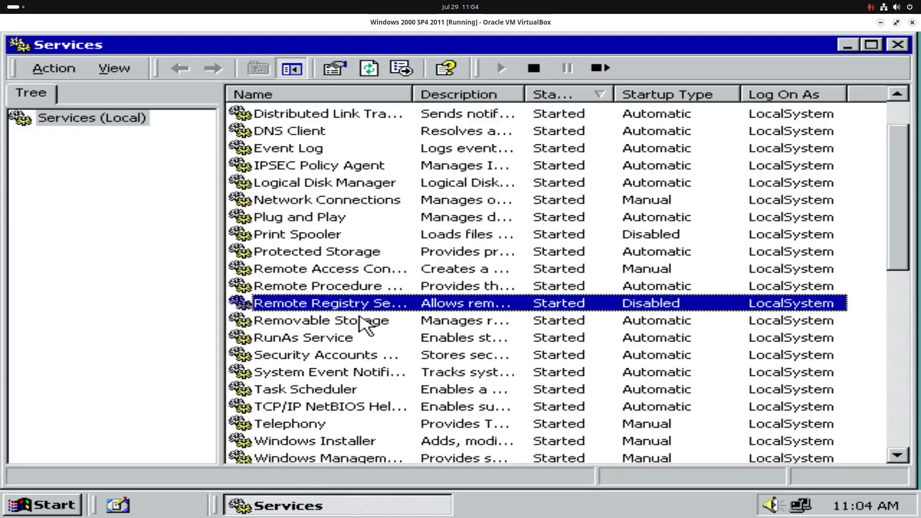
pyautogui.doubleClick(365, 338)
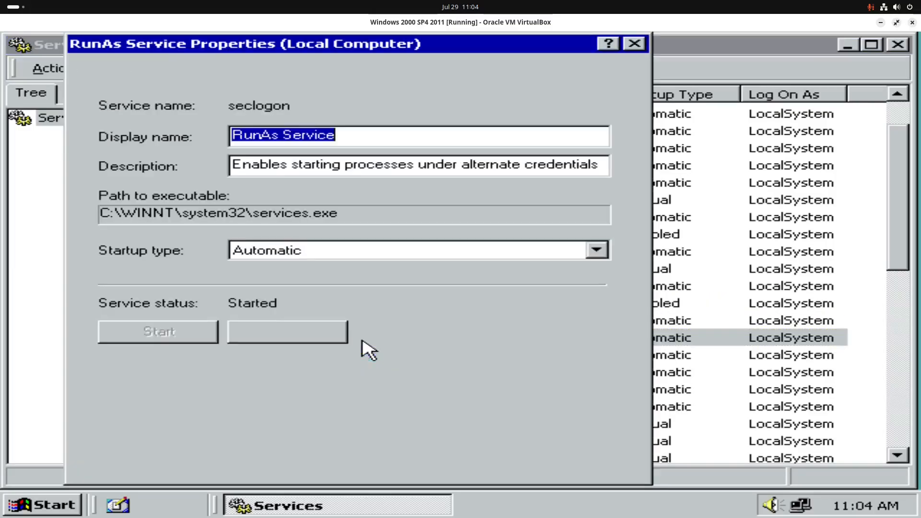
pyautogui.click(426, 251)
pyautogui.click(383, 294)
pyautogui.click(556, 462)
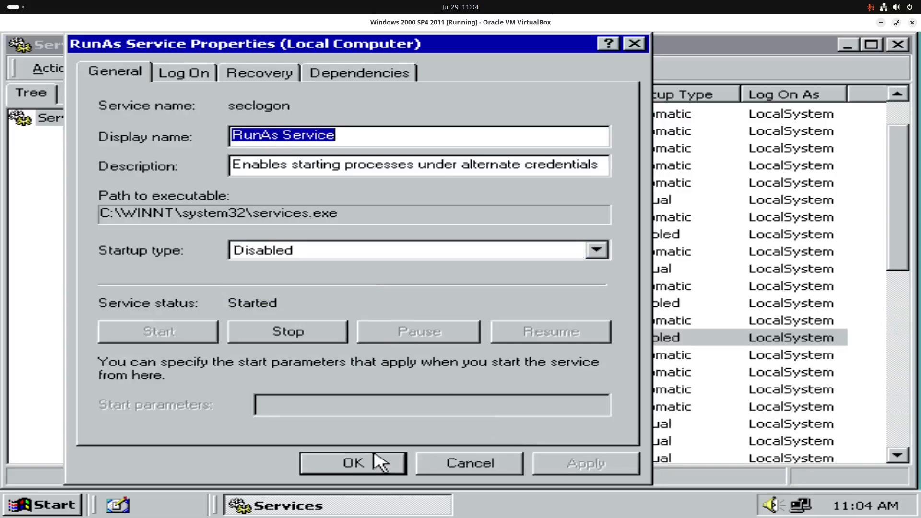
pyautogui.click(370, 463)
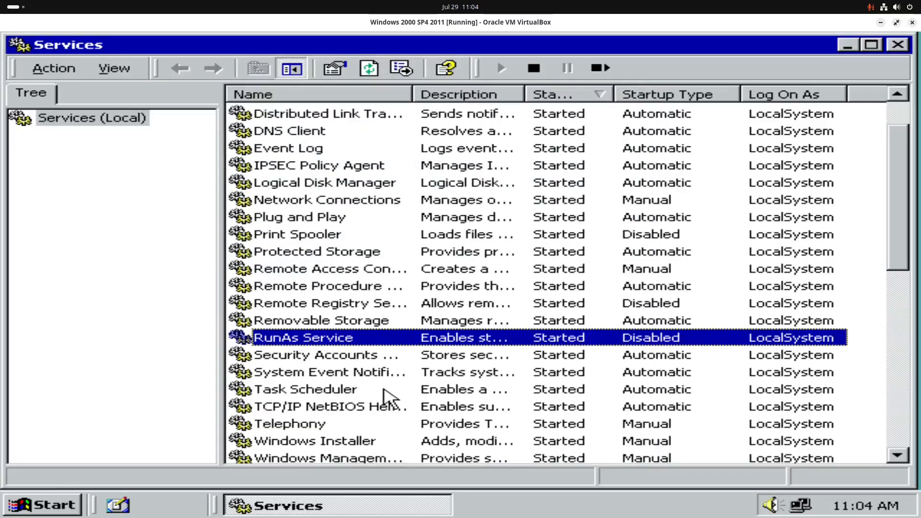
pyautogui.doubleClick(371, 389)
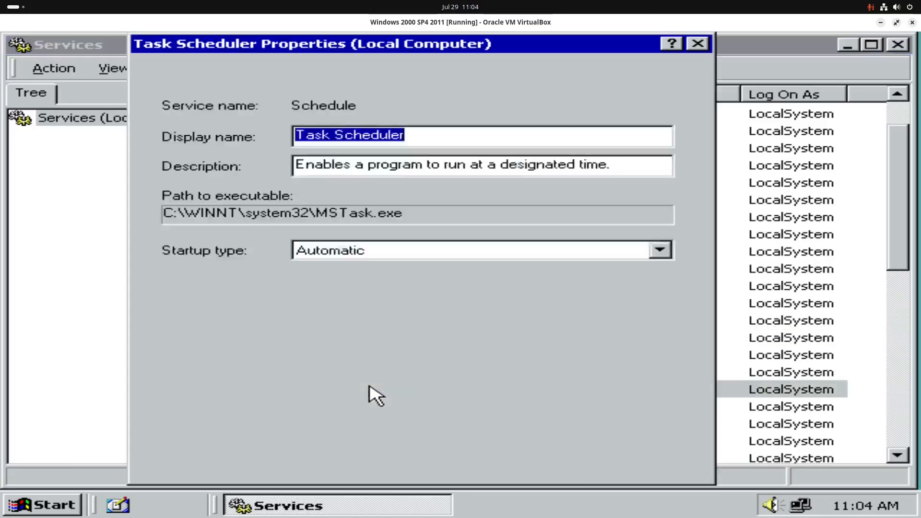
# Step: Set the Task Scheduler and Telephony startup types to Disabled
pyautogui.click(442, 252)
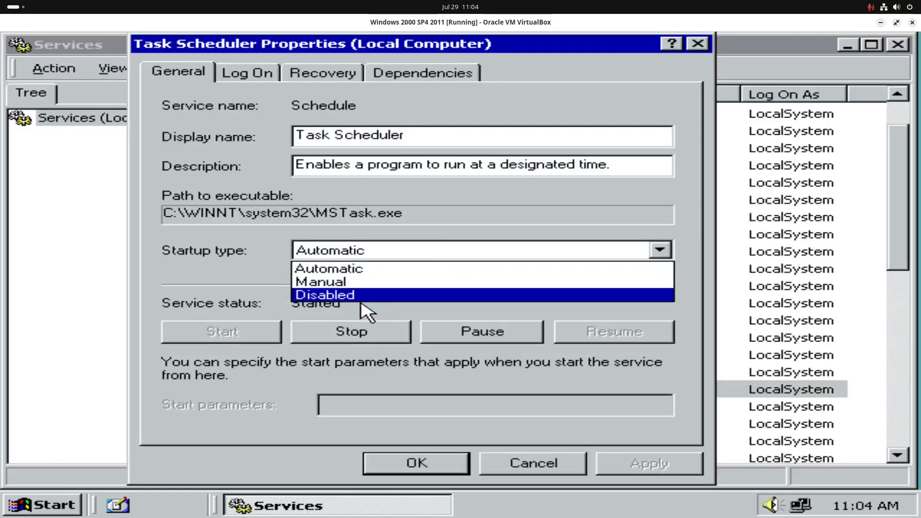
pyautogui.click(336, 295)
pyautogui.click(650, 463)
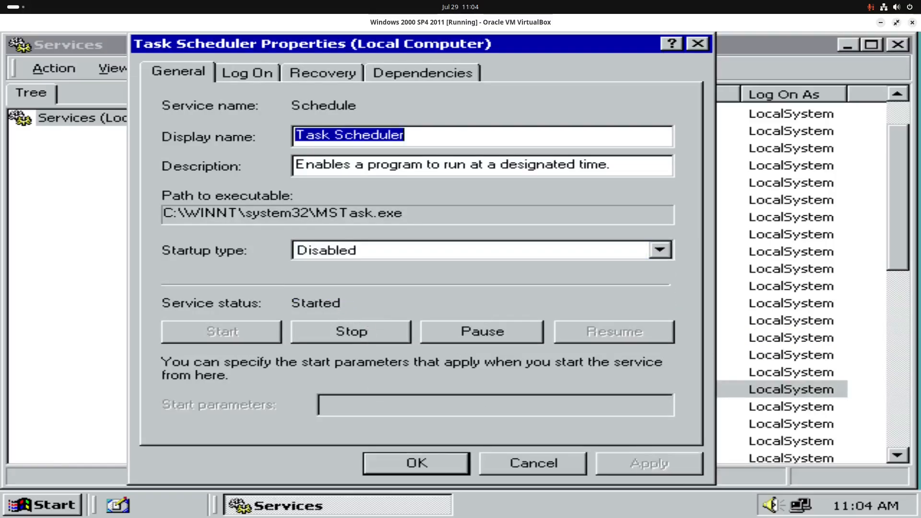
pyautogui.click(421, 462)
pyautogui.scroll(-1, 418, 408)
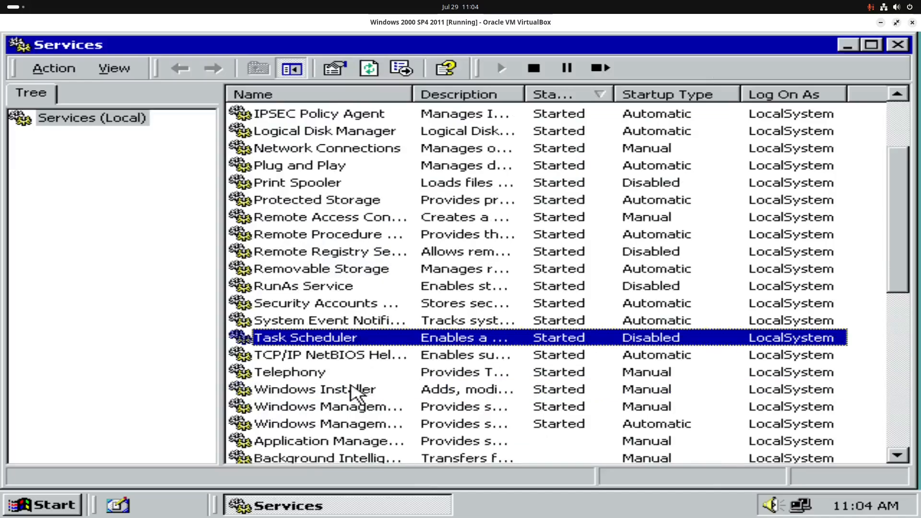
pyautogui.doubleClick(333, 374)
pyautogui.click(367, 251)
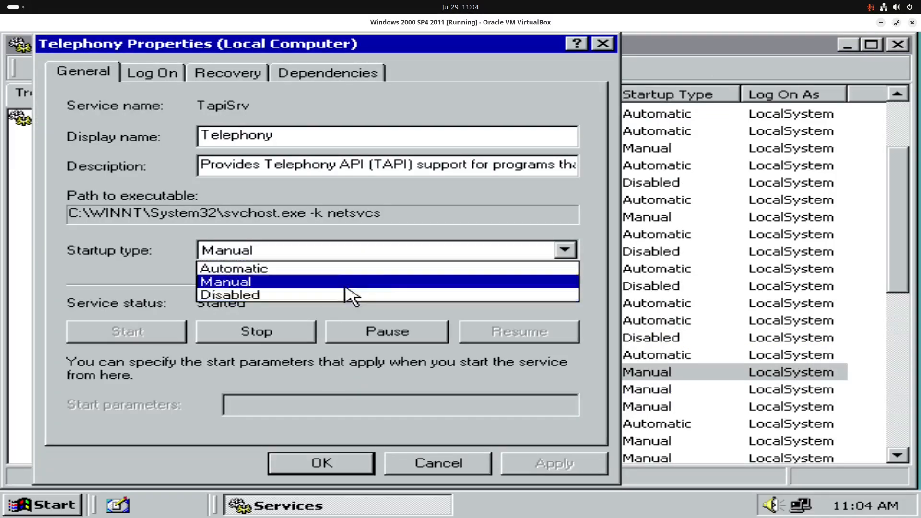
pyautogui.click(390, 295)
pyautogui.click(528, 463)
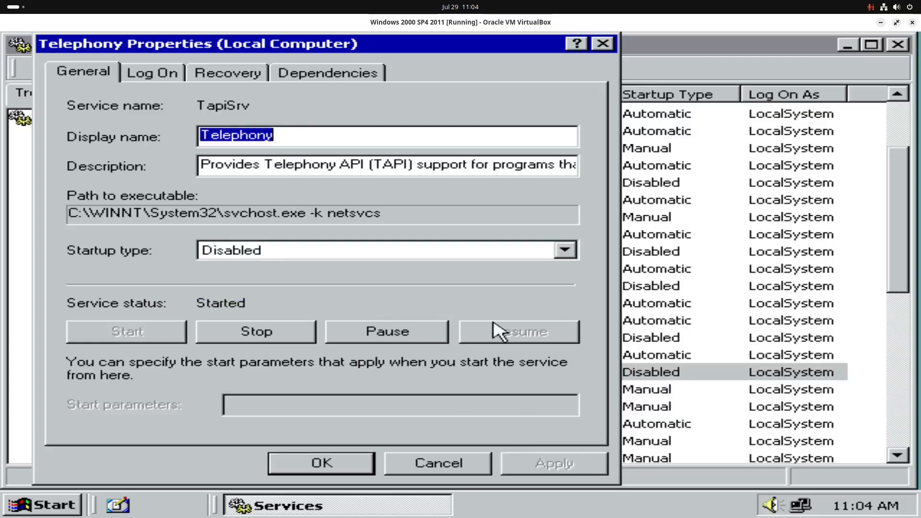
pyautogui.click(327, 464)
# Step: Check Windows Installer, Windows Management Instrumentation and WMI Driver Extensions, leaving them unchanged
pyautogui.scroll(-2, 364, 354)
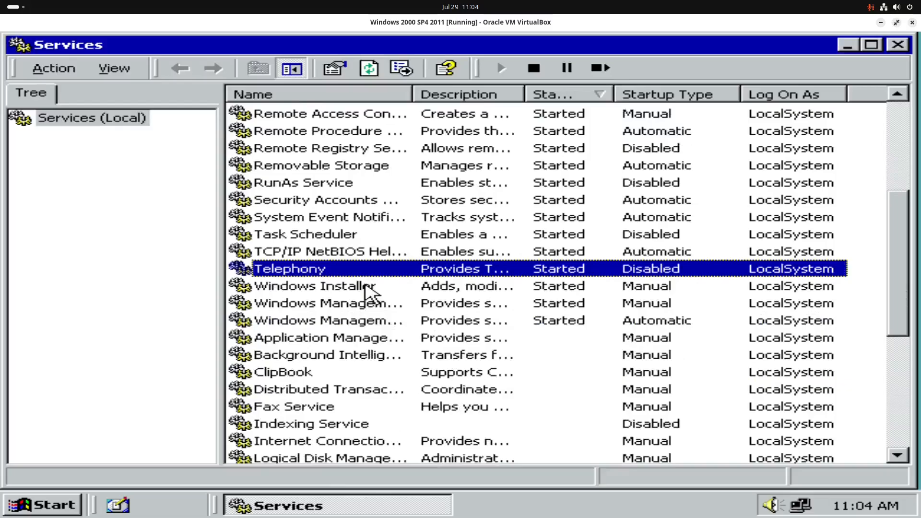
pyautogui.doubleClick(369, 288)
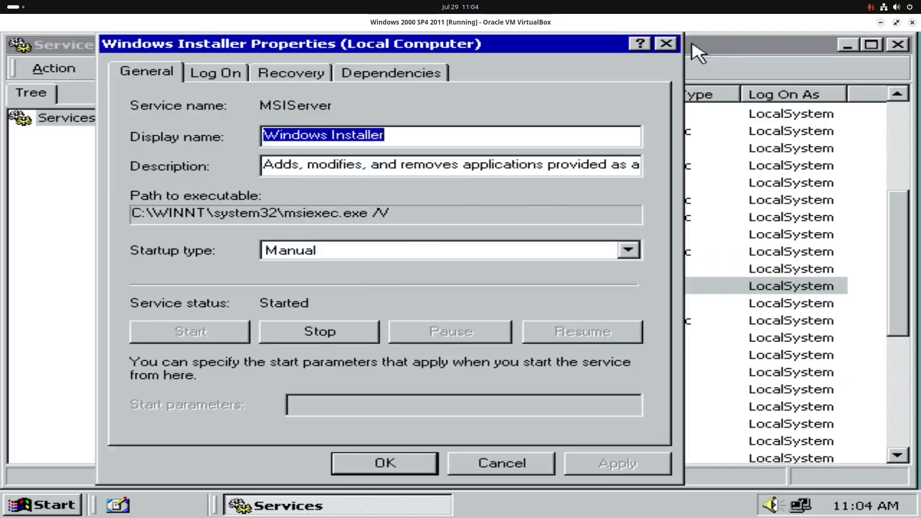
pyautogui.click(665, 46)
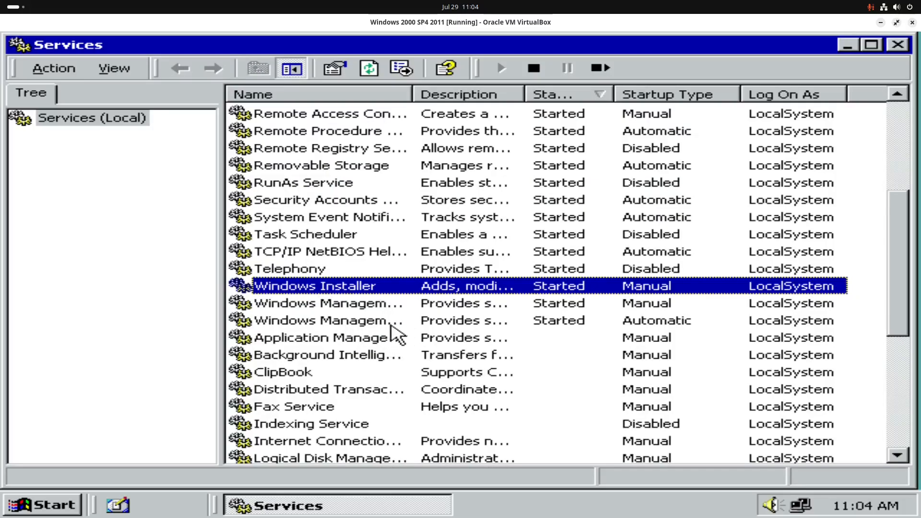
pyautogui.doubleClick(391, 321)
pyautogui.click(571, 46)
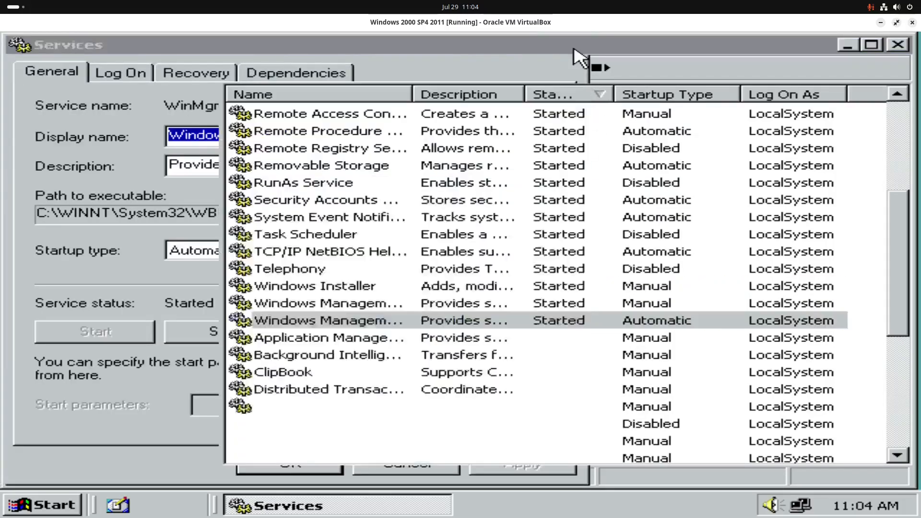
pyautogui.doubleClick(304, 302)
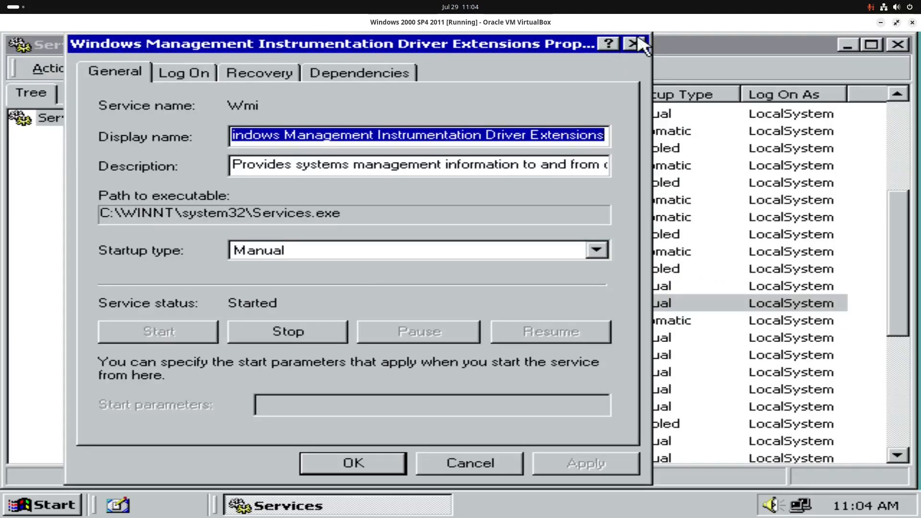
pyautogui.click(635, 46)
# Step: Set the TCP/IP NetBIOS Helper Service startup type to Disabled
pyautogui.doubleClick(342, 250)
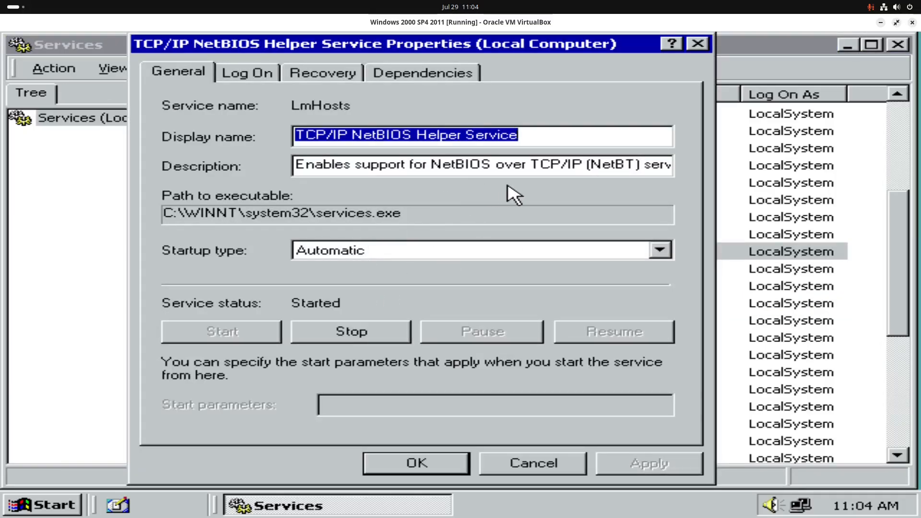
pyautogui.click(660, 251)
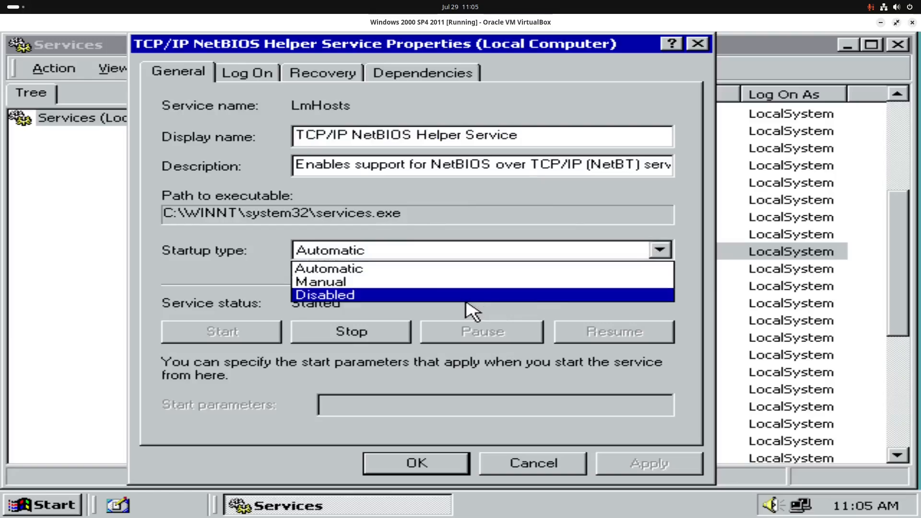
pyautogui.click(436, 295)
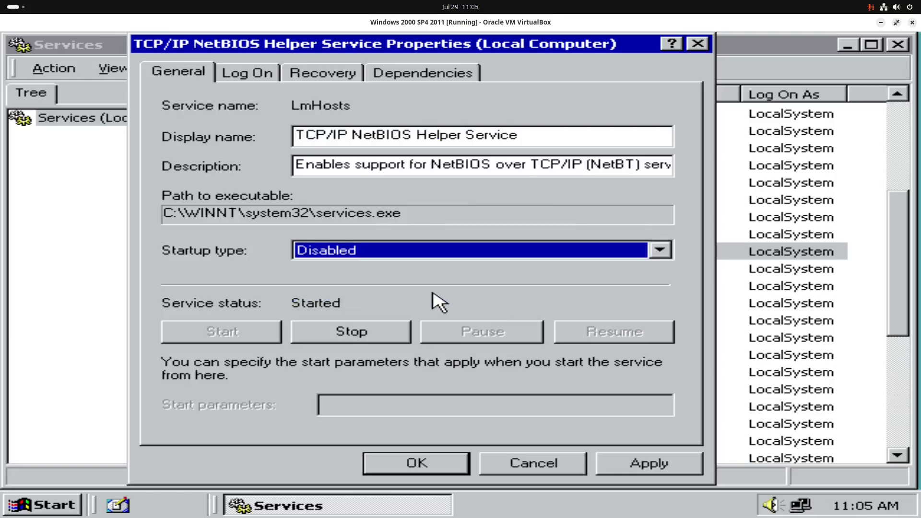
pyautogui.click(624, 465)
pyautogui.click(448, 464)
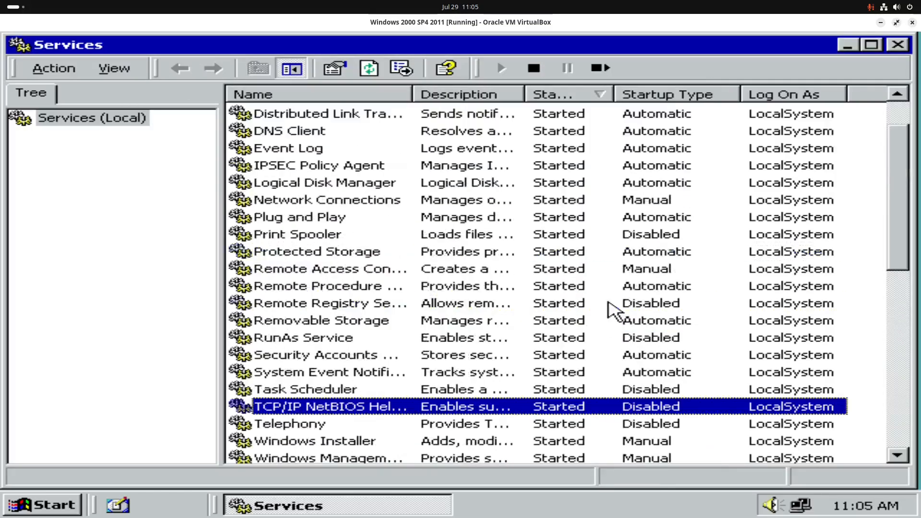
pyautogui.scroll(1, 608, 302)
# Step: Close Services, then permanently delete both launcher items from the Recycle Bin
pyautogui.click(897, 45)
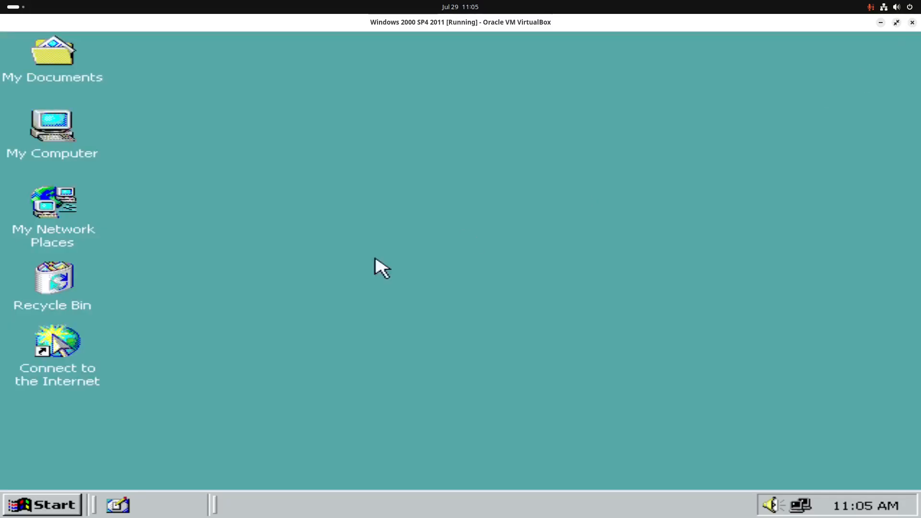
pyautogui.doubleClick(64, 288)
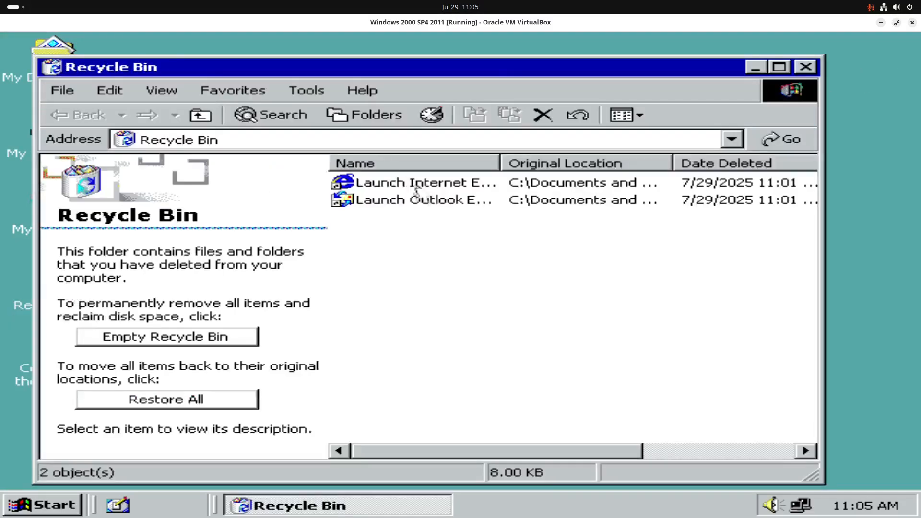
pyautogui.moveTo(417, 216); pyautogui.dragTo(411, 194)
pyautogui.rightClick(411, 183)
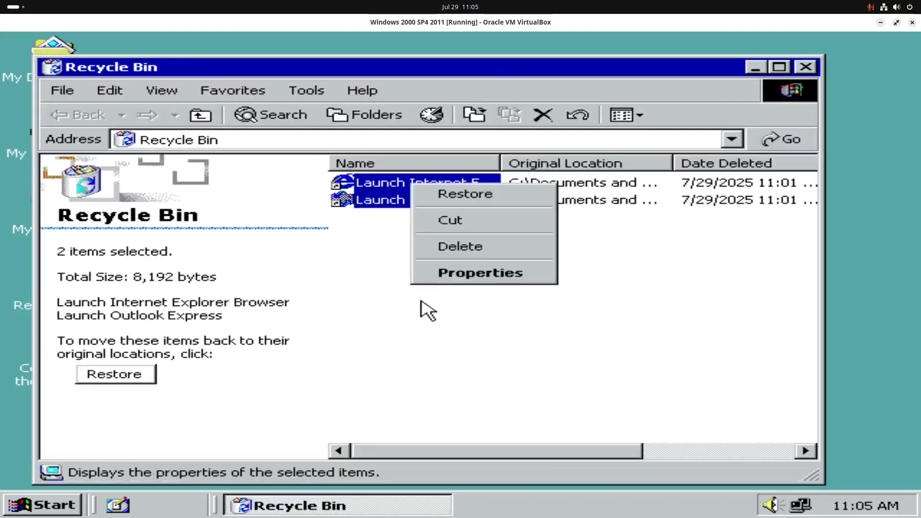
pyautogui.click(446, 249)
pyautogui.click(676, 300)
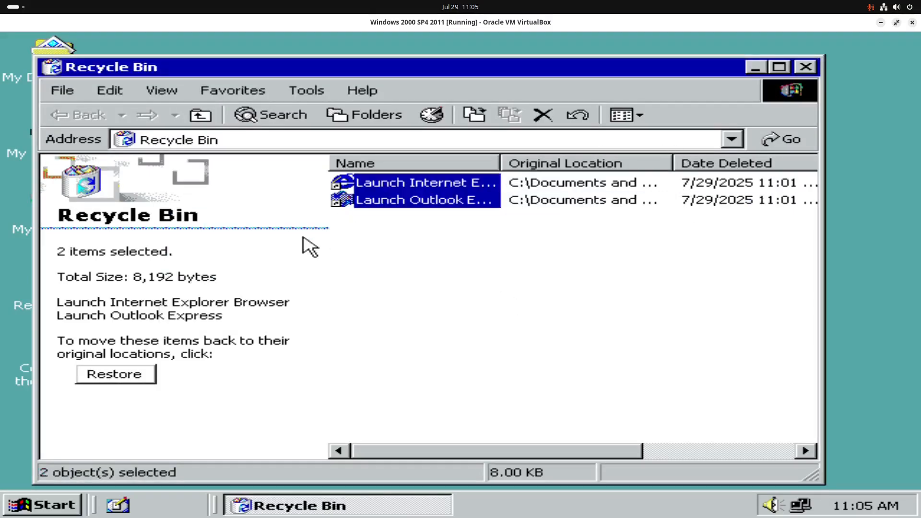
pyautogui.click(806, 67)
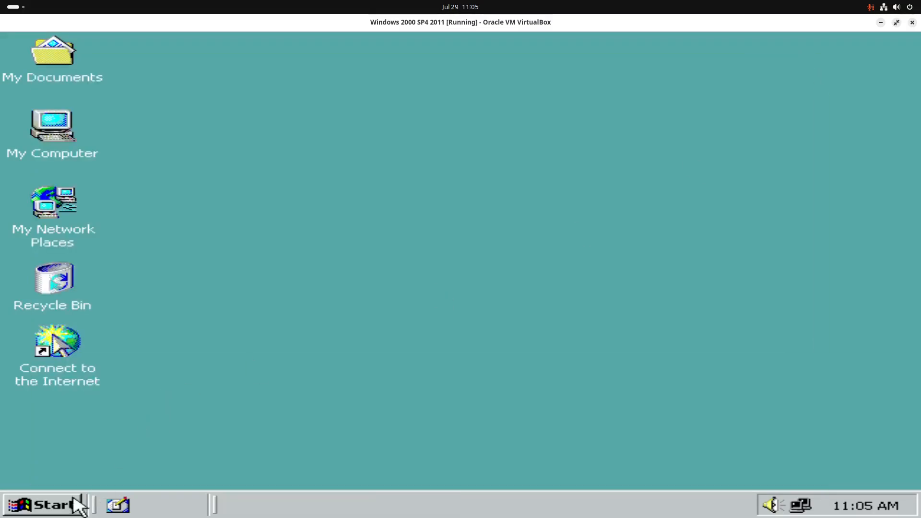
pyautogui.click(54, 506)
# Step: In Windows Components, uncheck Outlook Express, check Script Debugger and proceed
pyautogui.click(53, 506)
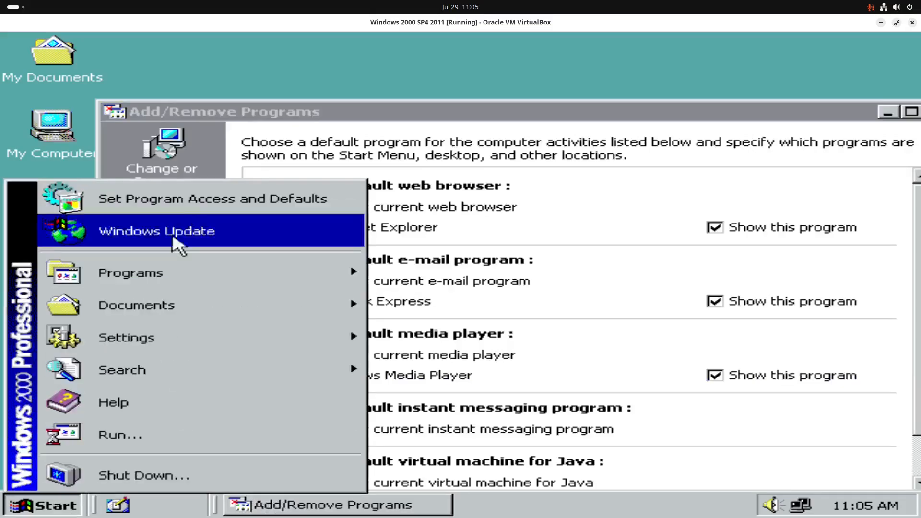
pyautogui.click(611, 200)
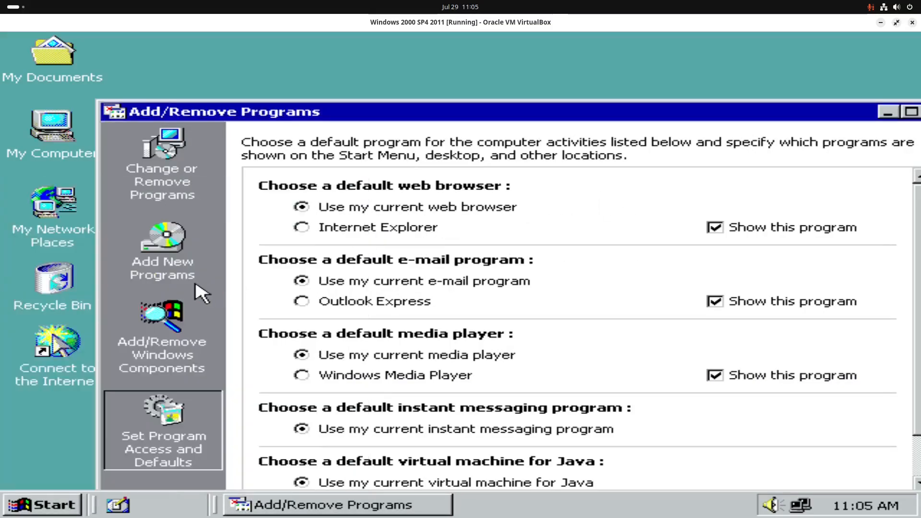
pyautogui.click(179, 354)
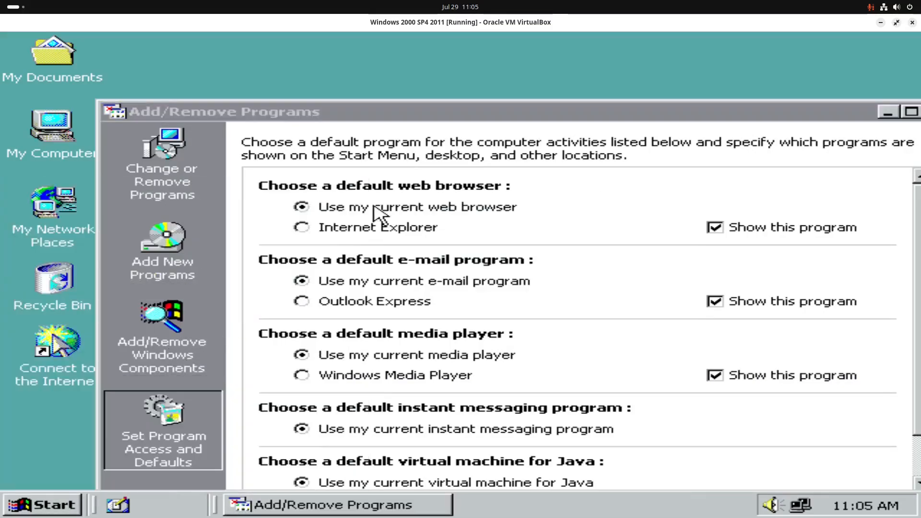
pyautogui.scroll(-1, 82, 251)
pyautogui.scroll(1, 96, 235)
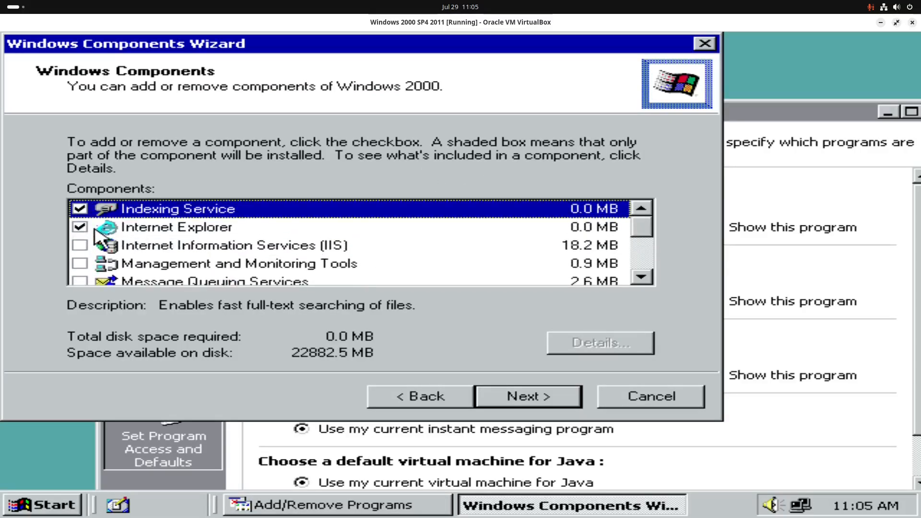
pyautogui.click(87, 227)
pyautogui.scroll(-2, 111, 228)
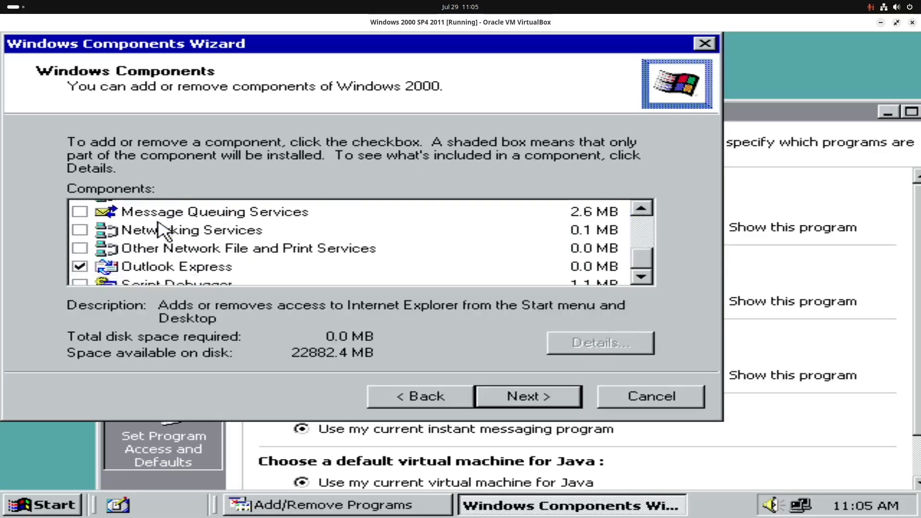
pyautogui.click(80, 227)
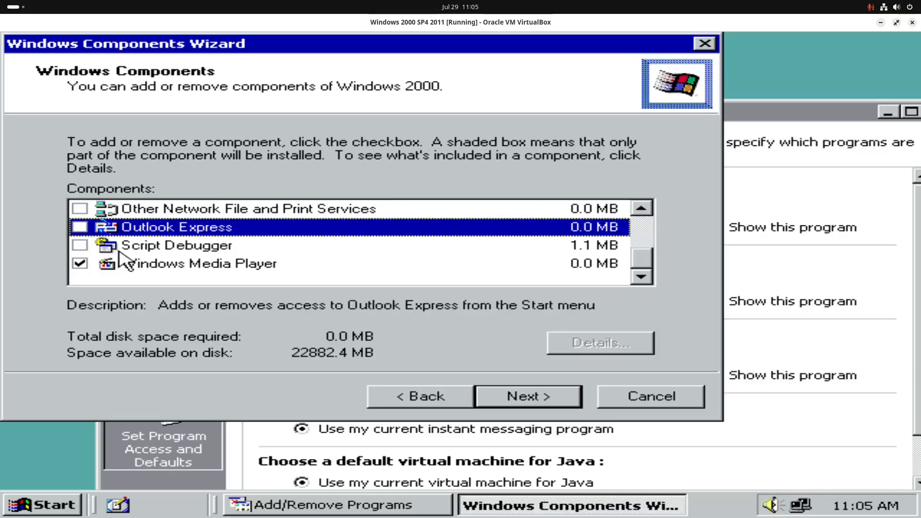
pyautogui.click(79, 246)
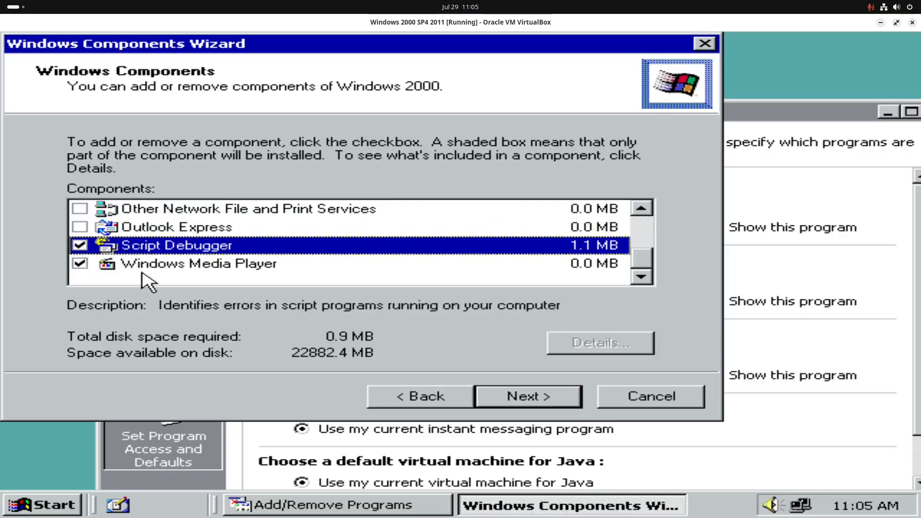
pyautogui.click(517, 398)
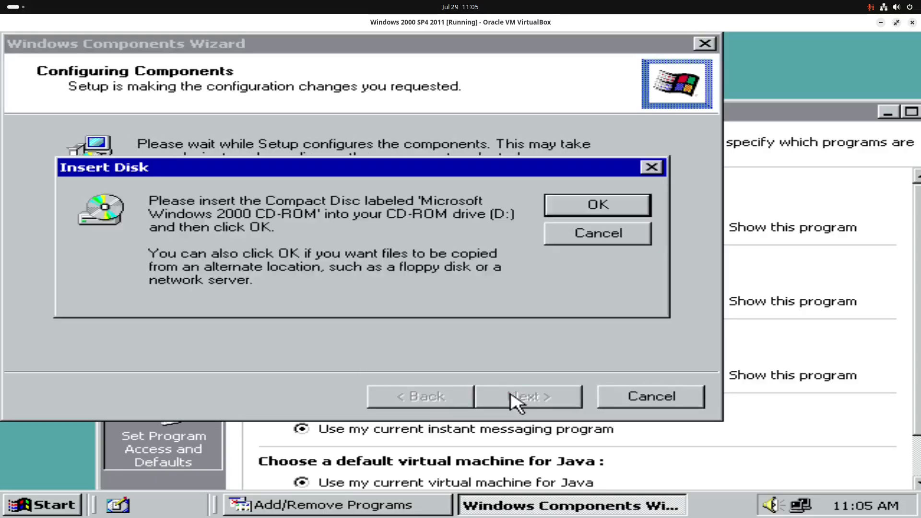
# Step: Mount W2K-2011.iso in the VM's optical drive and finish the components wizard
pyautogui.hotkey('ctrl', 'c')
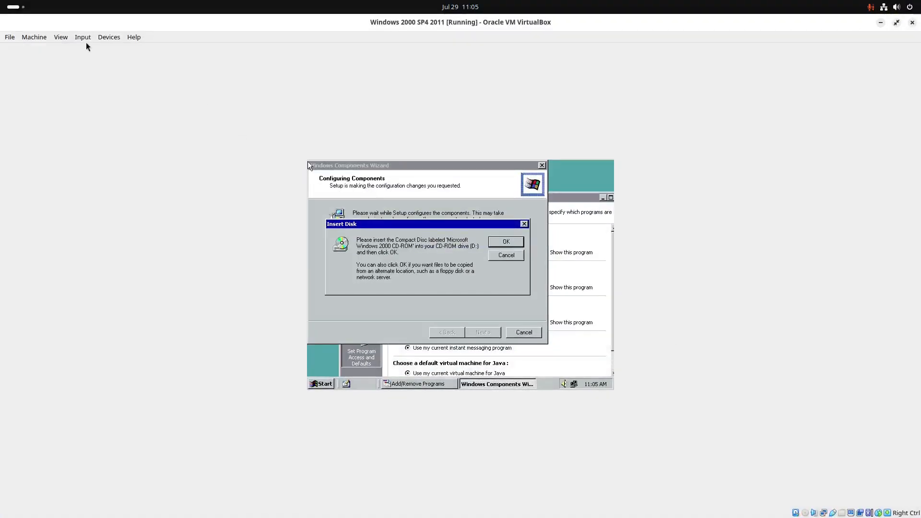
pyautogui.click(109, 38)
pyautogui.moveTo(120, 49)
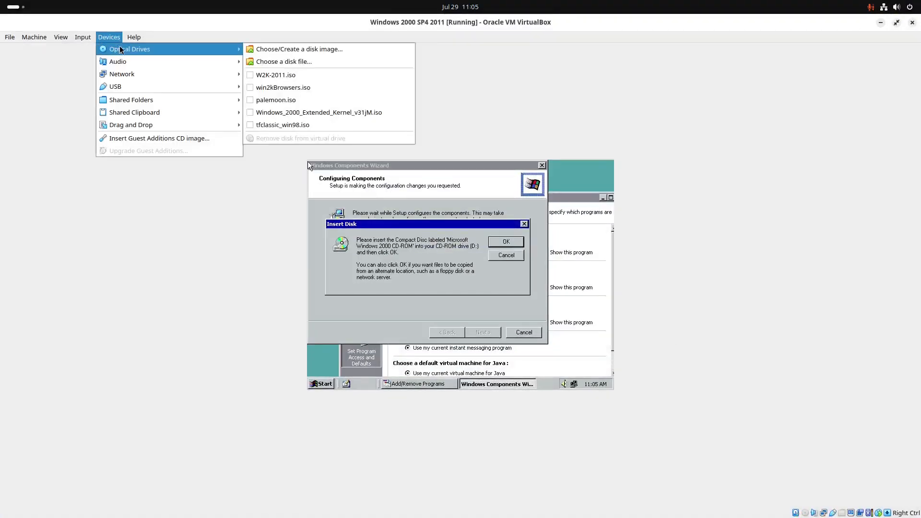
pyautogui.click(252, 75)
pyautogui.hotkey('ctrl', 'c')
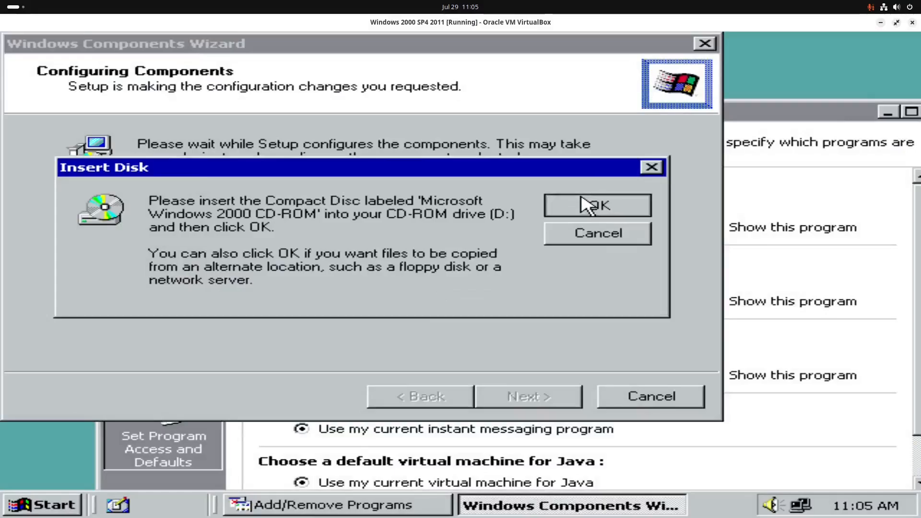
pyautogui.click(586, 202)
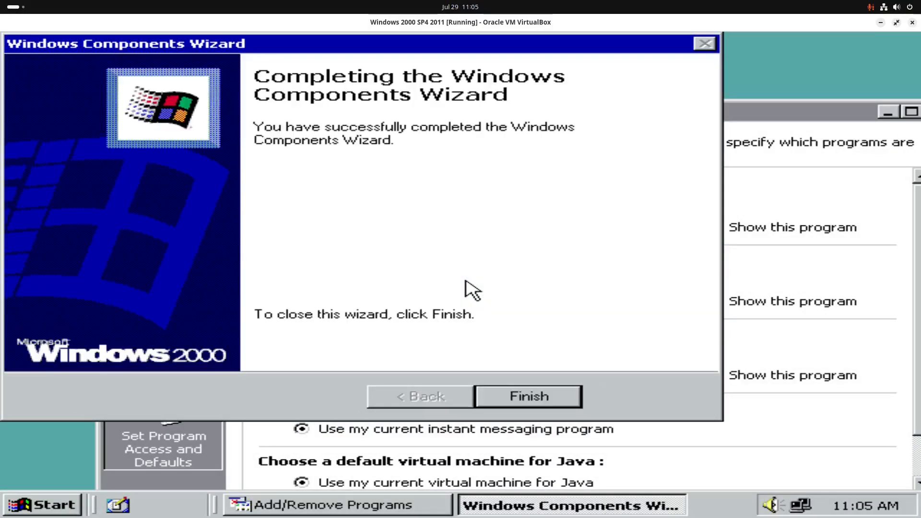
pyautogui.click(528, 397)
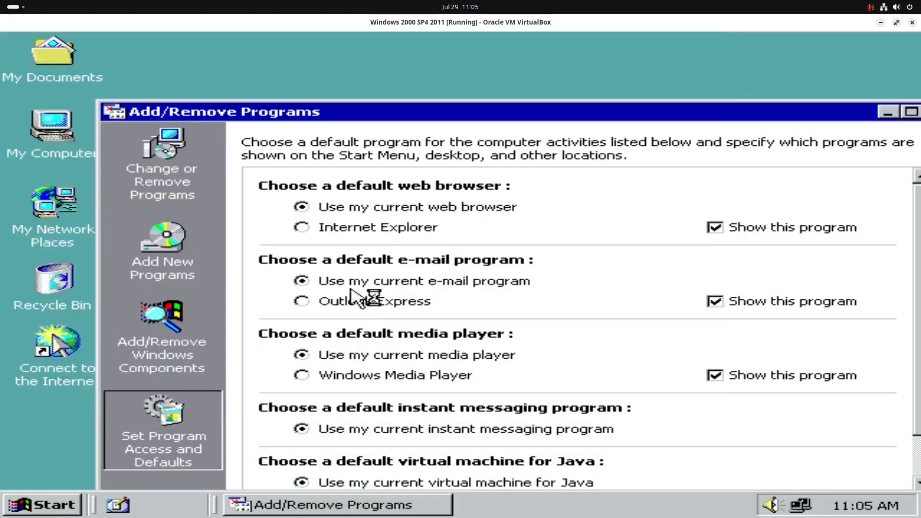
# Step: Close the Add/Remove Programs window and the Windows 2000 CD window
pyautogui.click(185, 182)
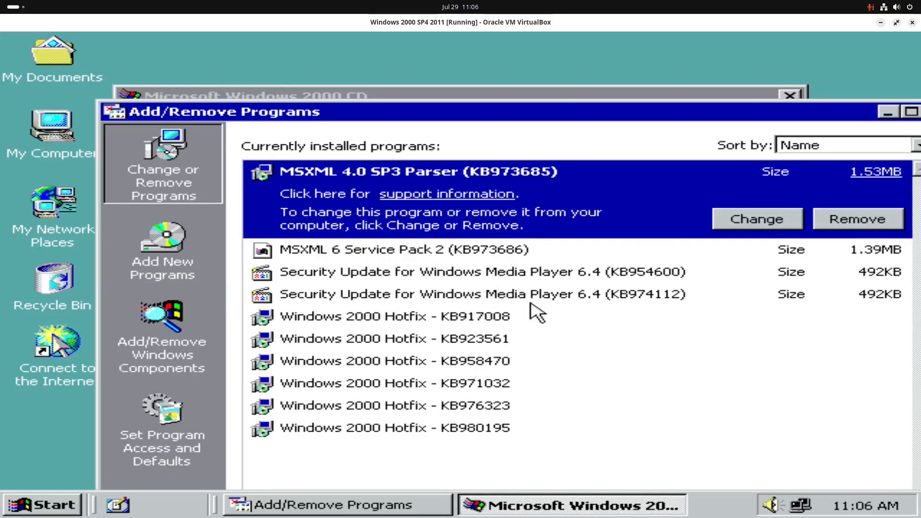
pyautogui.moveTo(707, 117); pyautogui.dragTo(651, 110)
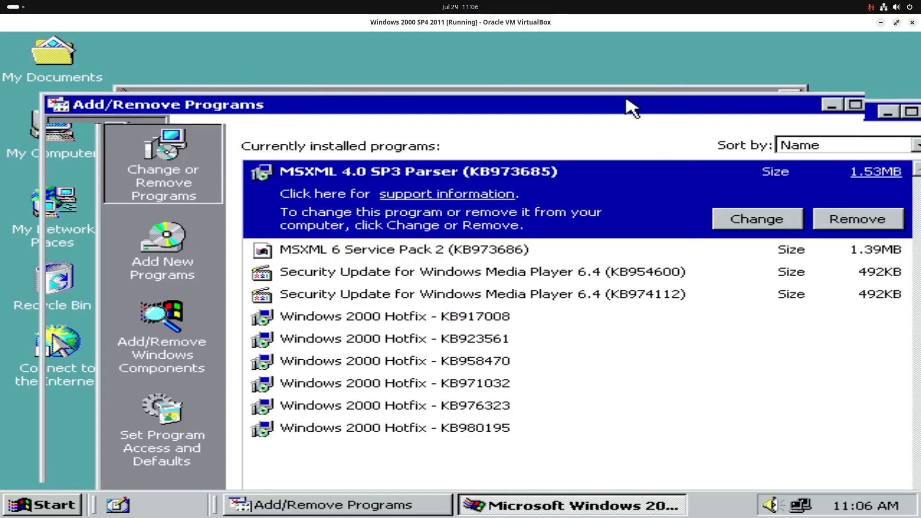
pyautogui.click(881, 103)
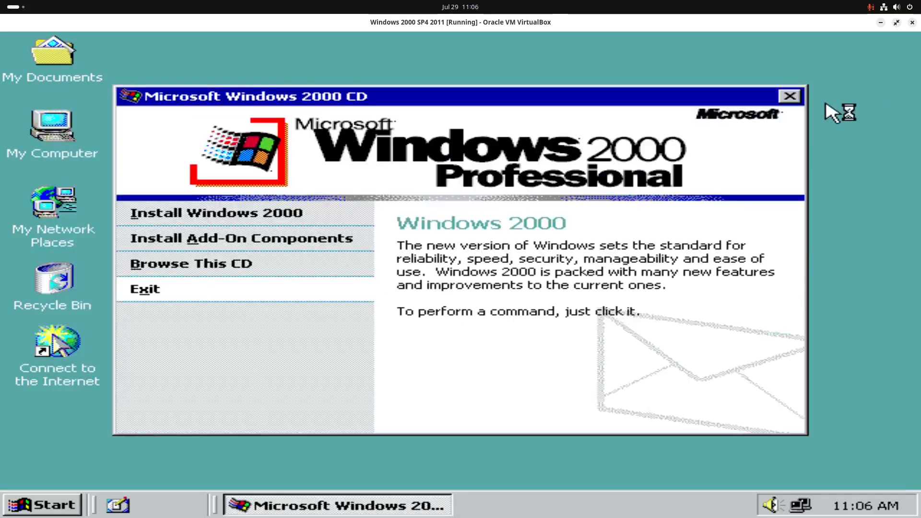
pyautogui.click(788, 96)
# Step: Restart Windows 2000, boot from hard disk via the F12 menu, and dismiss the mouse notice
pyautogui.click(48, 507)
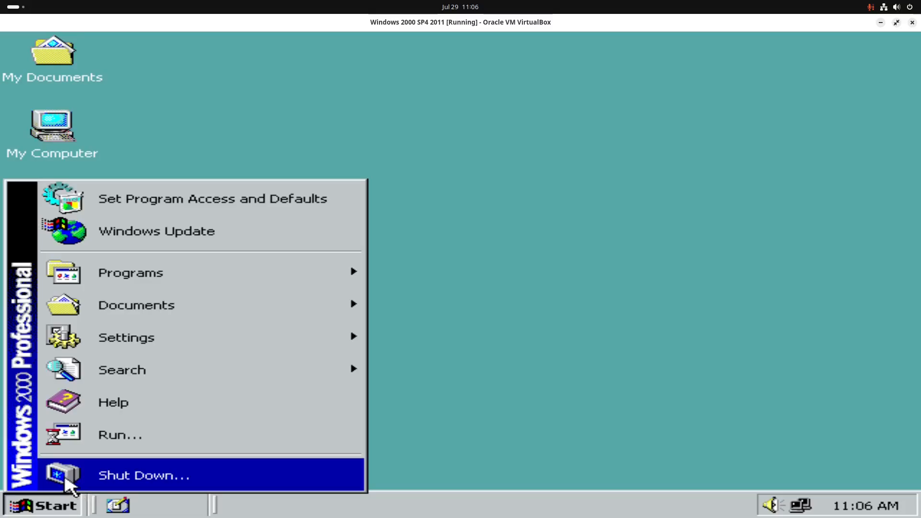
pyautogui.click(66, 480)
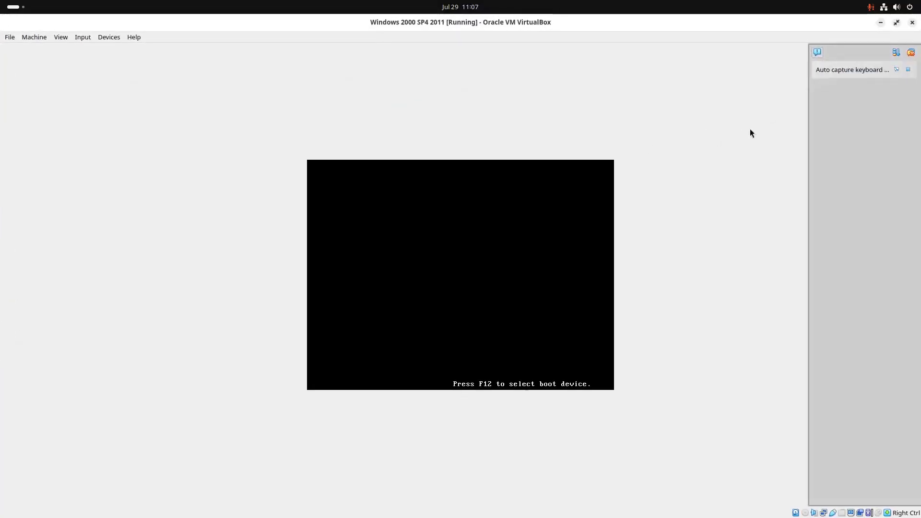
pyautogui.press('F12')
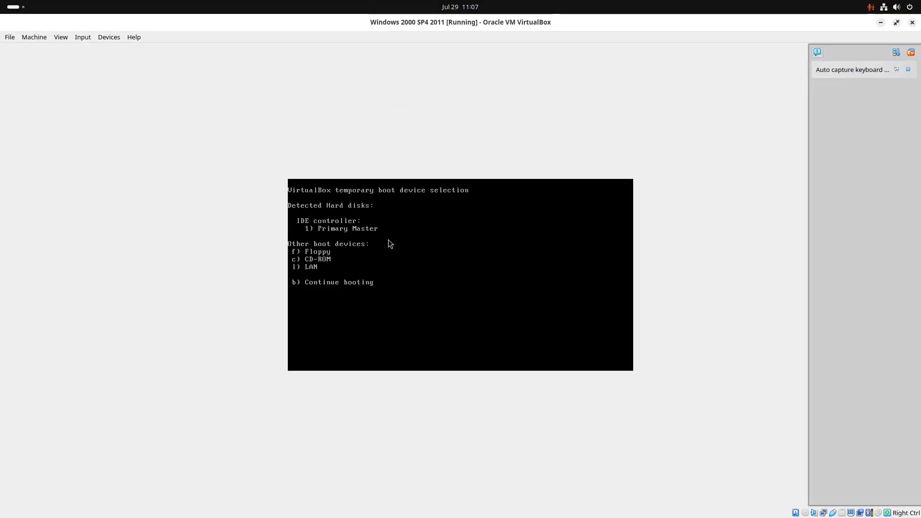
pyautogui.click(106, 39)
pyautogui.moveTo(130, 48)
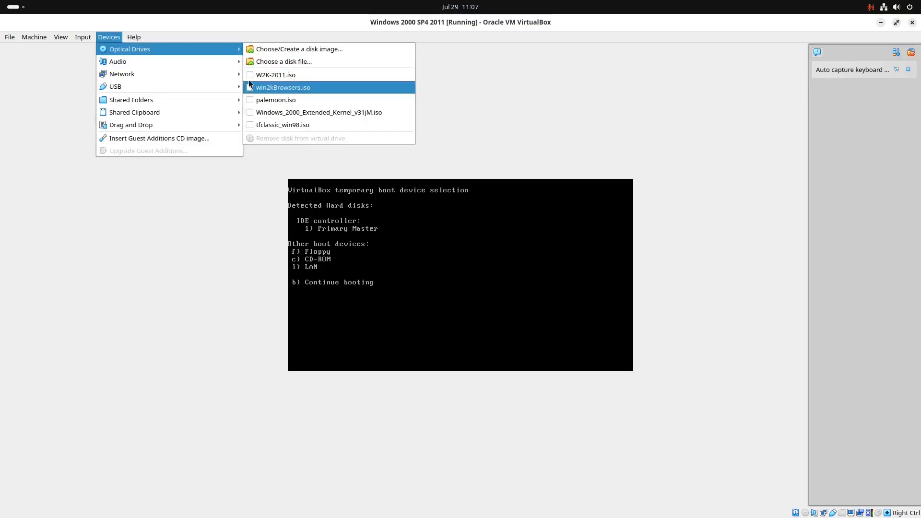
pyautogui.click(598, 122)
pyautogui.hotkey('ctrl', 'c')
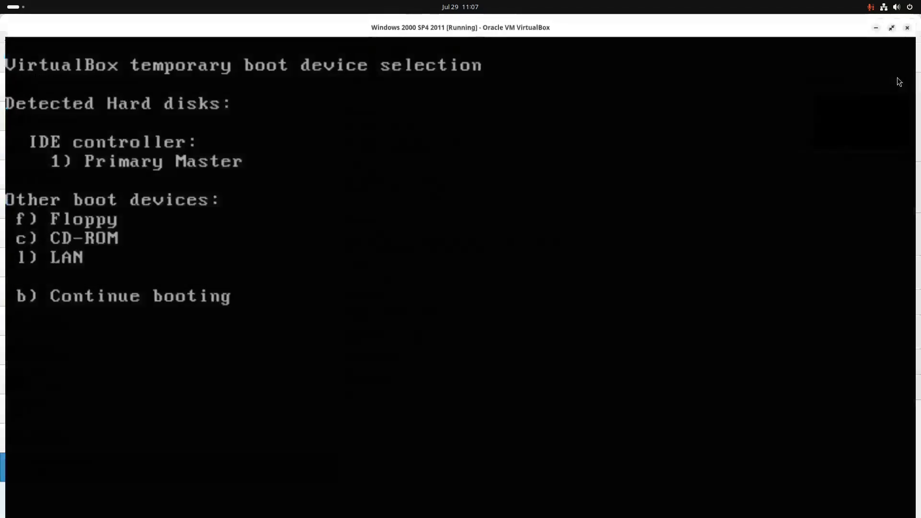
pyautogui.press('b')
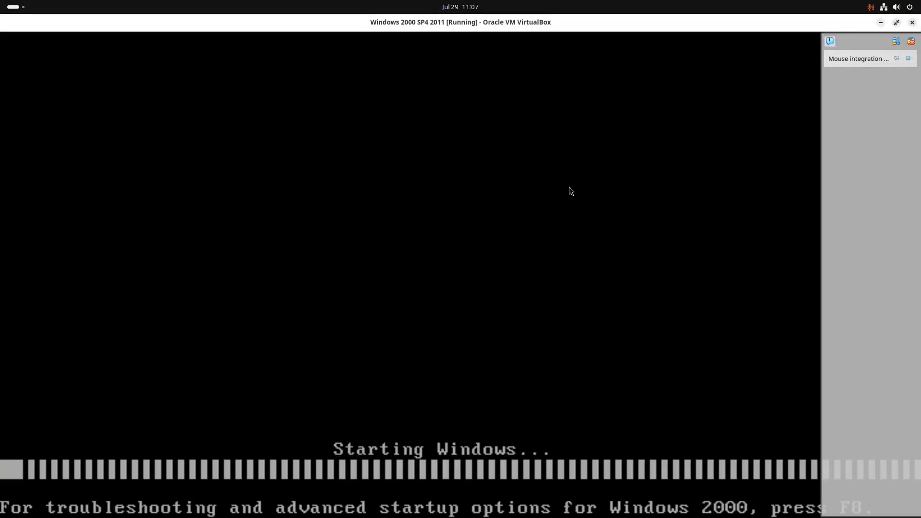
pyautogui.click(911, 42)
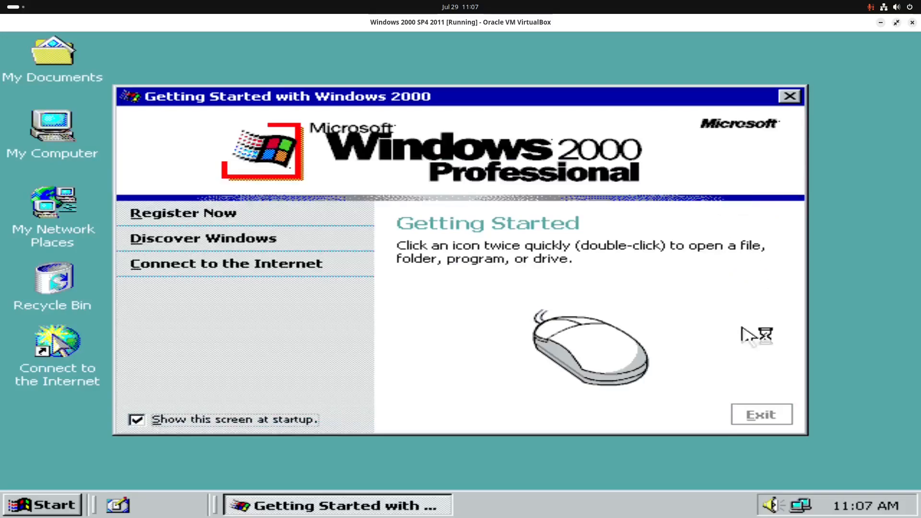
# Step: Exit Getting Started and move My Computer, My Documents and Recycle Bin to the top-left
pyautogui.click(765, 418)
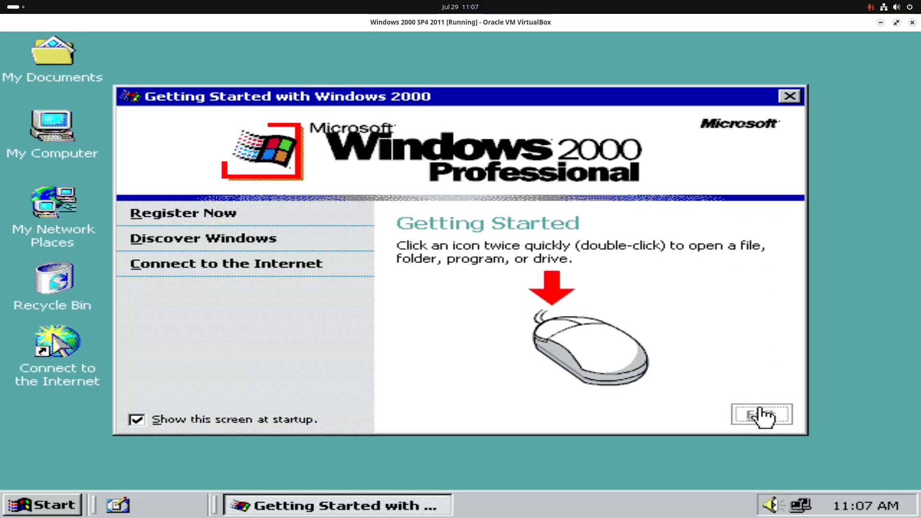
pyautogui.click(763, 417)
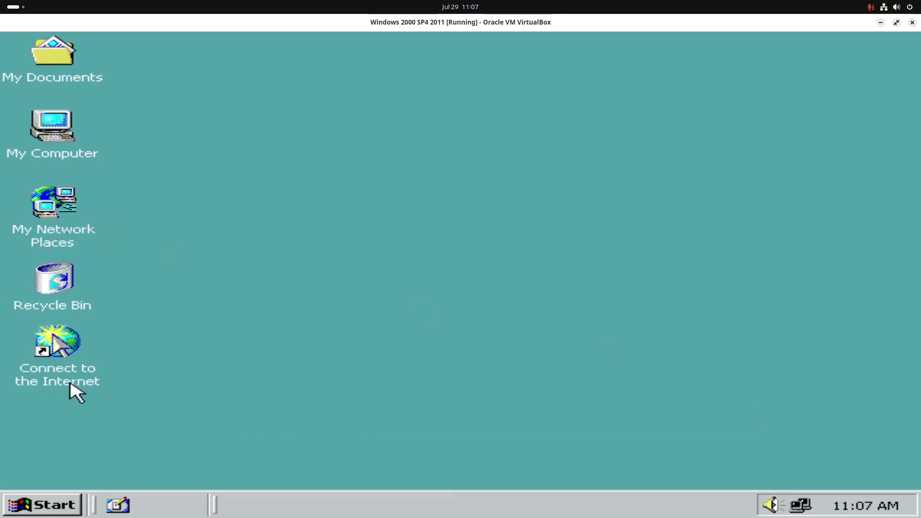
pyautogui.moveTo(71, 384); pyautogui.dragTo(148, 235)
pyautogui.moveTo(41, 300); pyautogui.dragTo(128, 71)
pyautogui.moveTo(213, 103); pyautogui.dragTo(311, 152)
pyautogui.moveTo(74, 127); pyautogui.dragTo(40, 62)
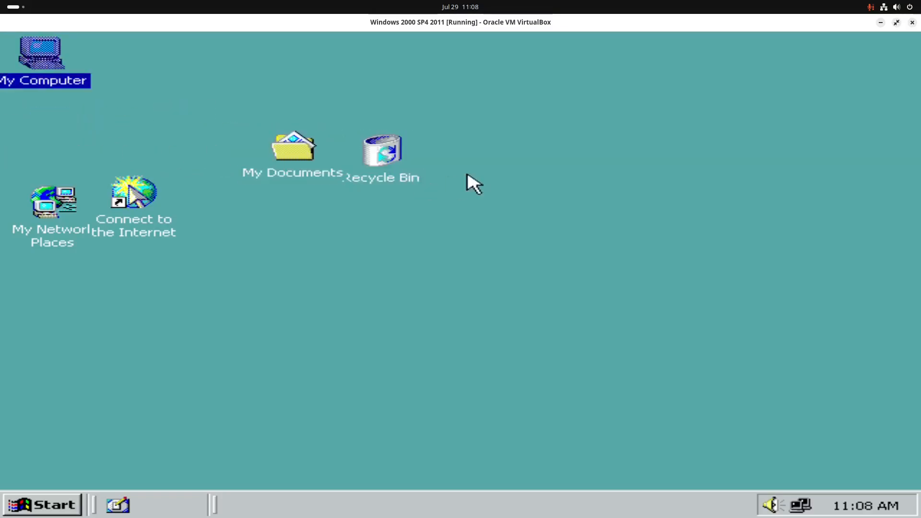
pyautogui.moveTo(495, 156); pyautogui.dragTo(268, 165)
pyautogui.moveTo(278, 168); pyautogui.dragTo(50, 137)
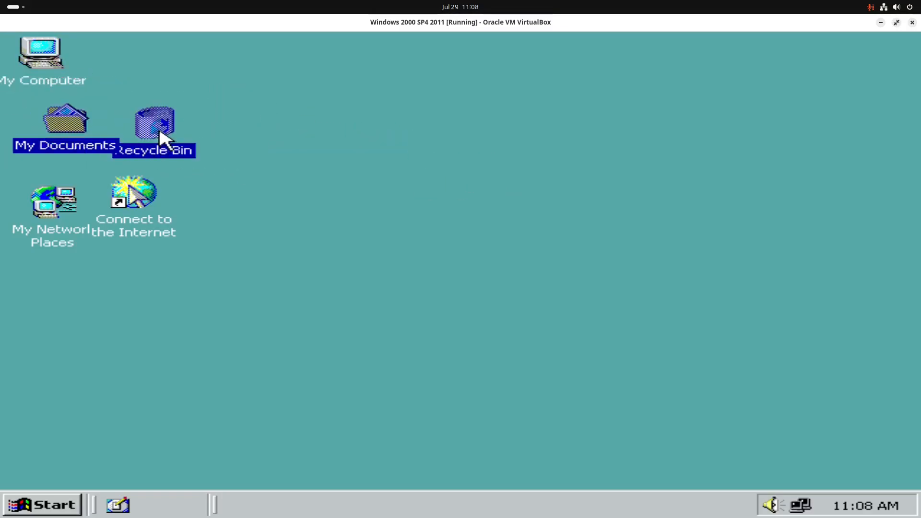
pyautogui.moveTo(160, 137)
pyautogui.mouseDown()
pyautogui.moveTo(173, 128)
pyautogui.moveTo(154, 144)
pyautogui.moveTo(168, 132)
pyautogui.mouseUp()
# Step: Align Connect to the Internet under Recycle Bin and centre My Computer above the column
pyautogui.click(189, 137)
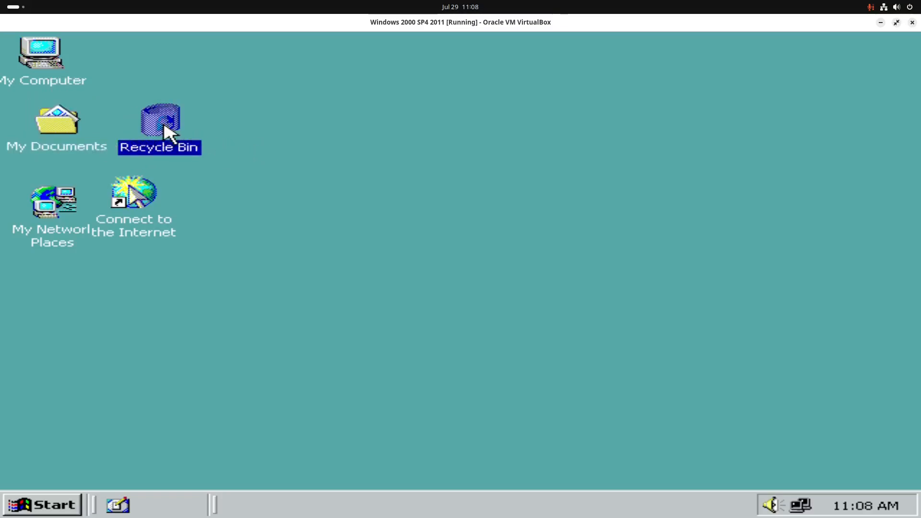
pyautogui.click(240, 191)
pyautogui.moveTo(144, 214); pyautogui.dragTo(165, 218)
pyautogui.click(267, 164)
pyautogui.moveTo(51, 66); pyautogui.dragTo(76, 69)
pyautogui.click(311, 141)
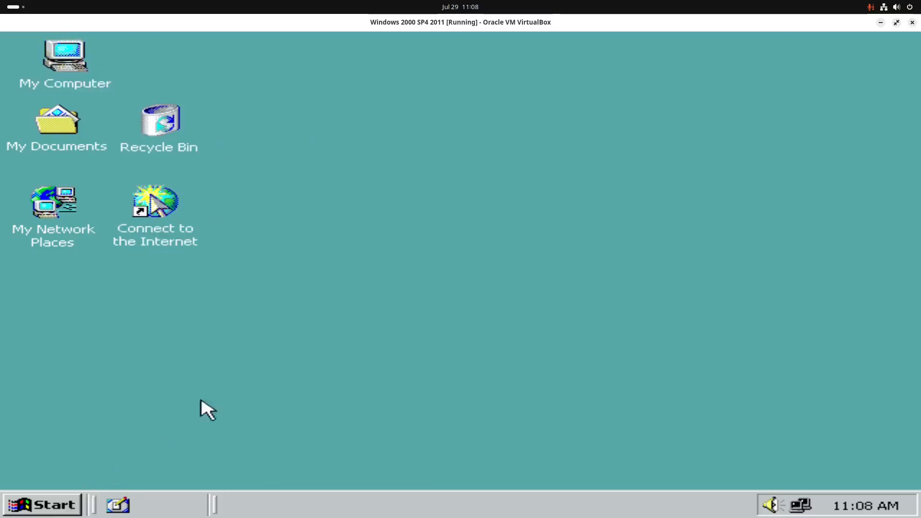
# Step: Mount Legacy\PROGRAMS\BBS.iso as the VM's virtual CD and return to scaled view
pyautogui.press('Control_R+c')
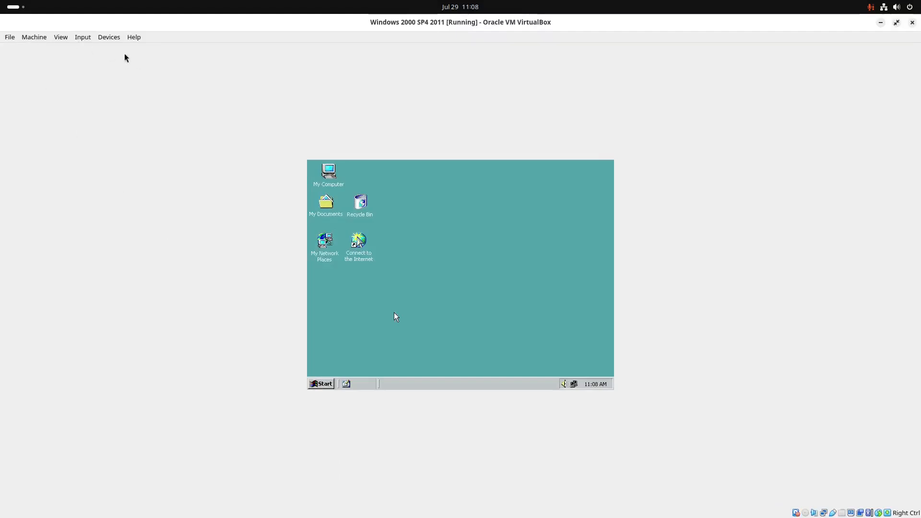
pyautogui.click(111, 37)
pyautogui.moveTo(121, 48)
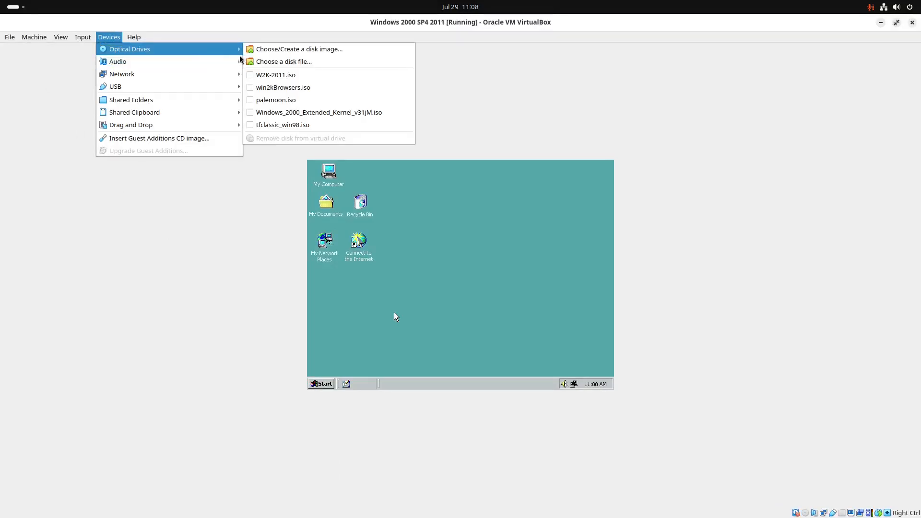
pyautogui.click(265, 63)
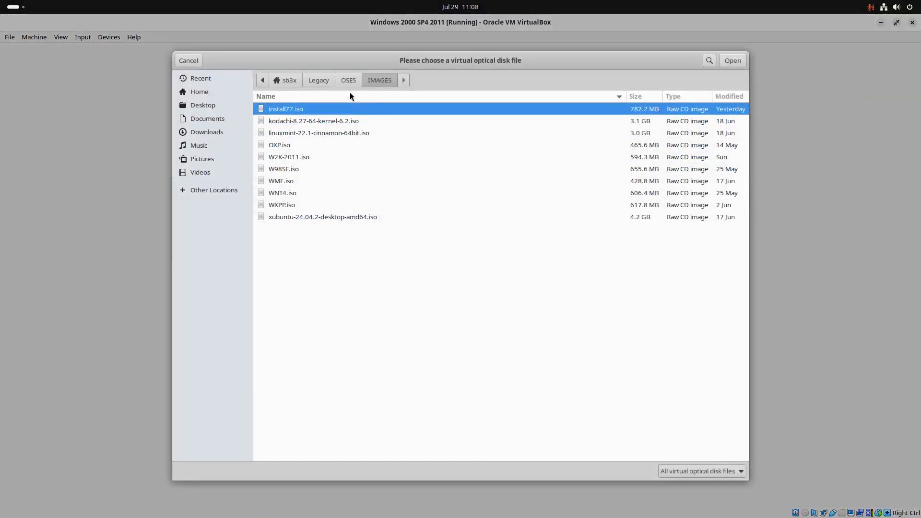
pyautogui.click(331, 82)
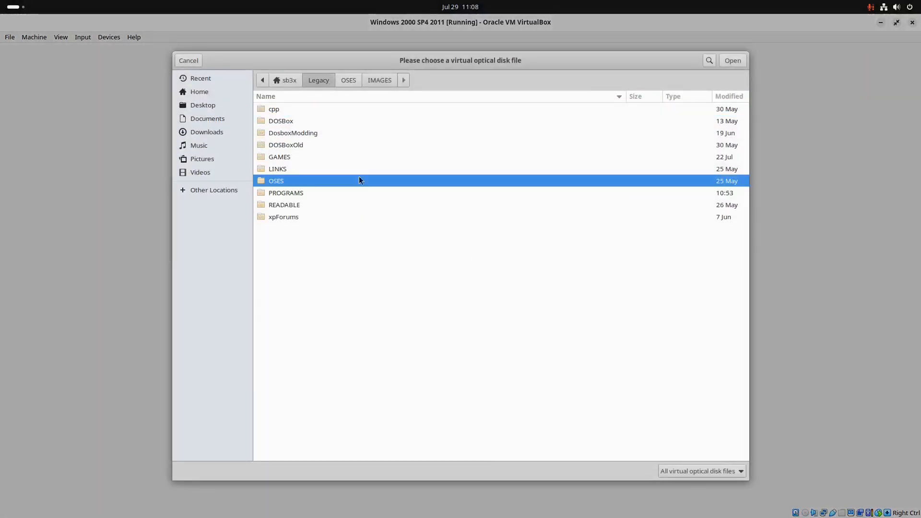
pyautogui.doubleClick(309, 193)
pyautogui.scroll(-5, 350, 320)
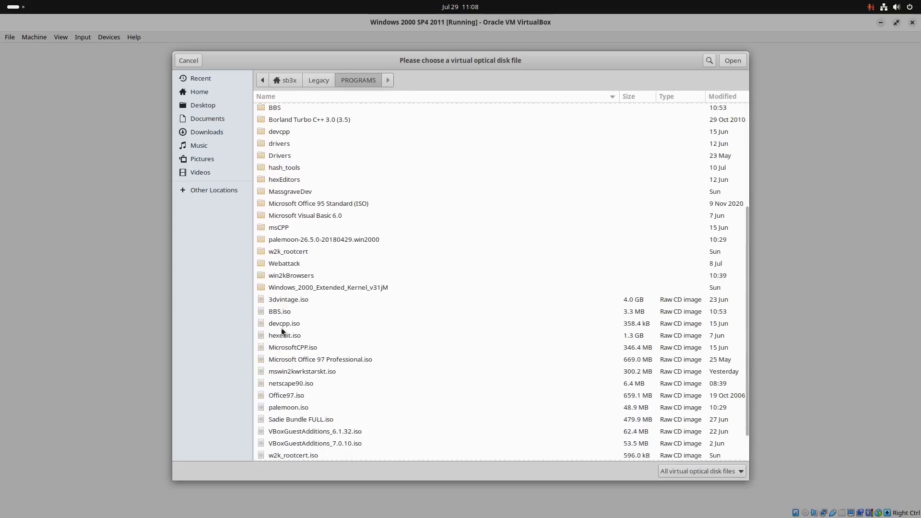
pyautogui.click(302, 314)
pyautogui.click(731, 60)
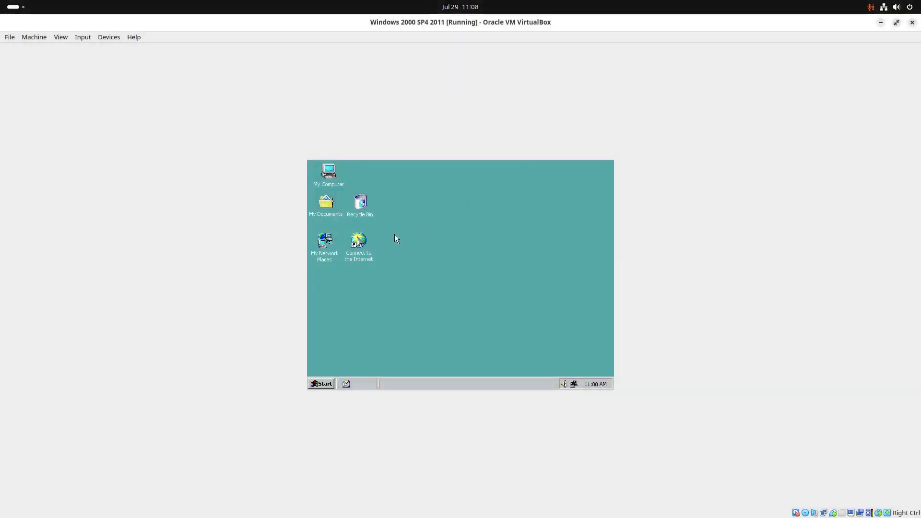
pyautogui.hotkey('ctrl', 'c')
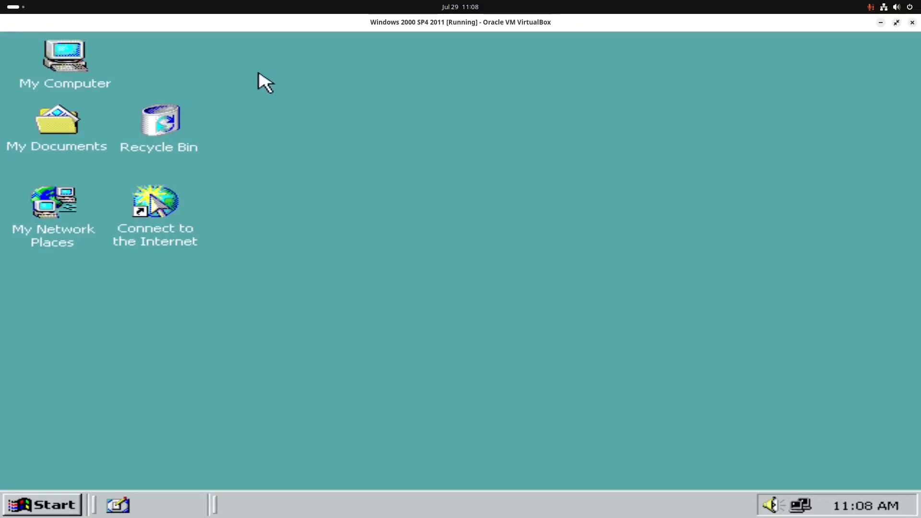
# Step: Open the D: CD in My Computer and launch PUTTY.EXE to check it runs, then close it
pyautogui.doubleClick(73, 72)
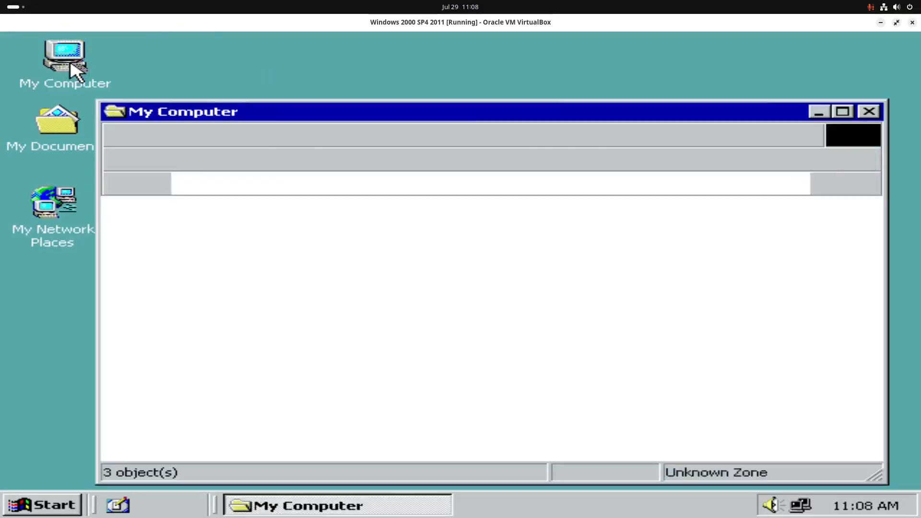
pyautogui.doubleClick(550, 244)
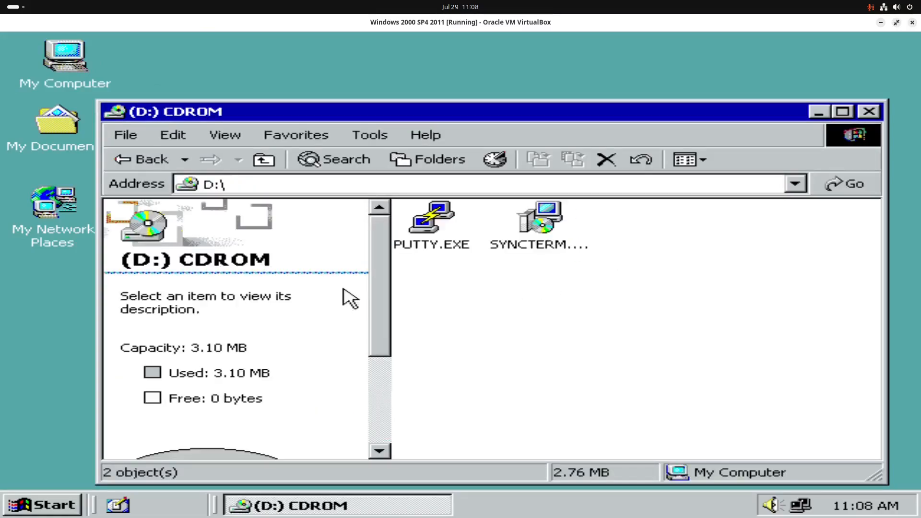
pyautogui.click(446, 254)
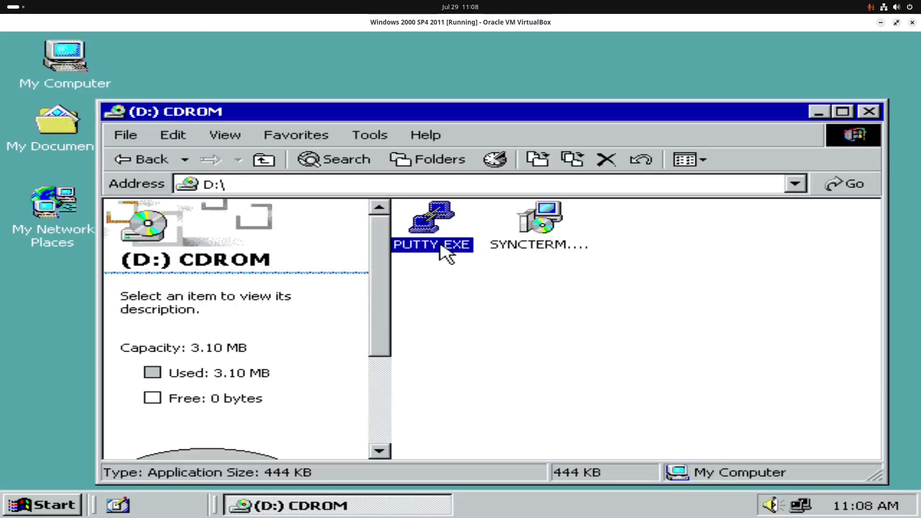
pyautogui.click(518, 289)
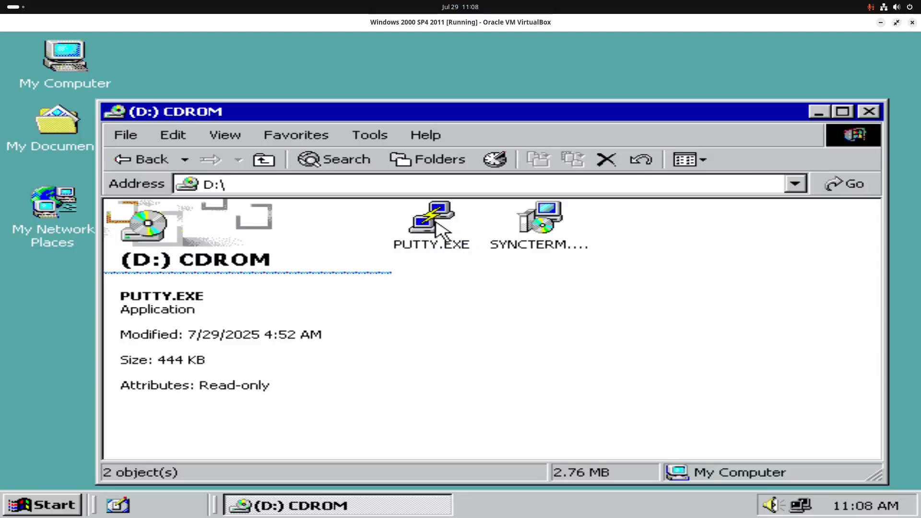
pyautogui.doubleClick(434, 229)
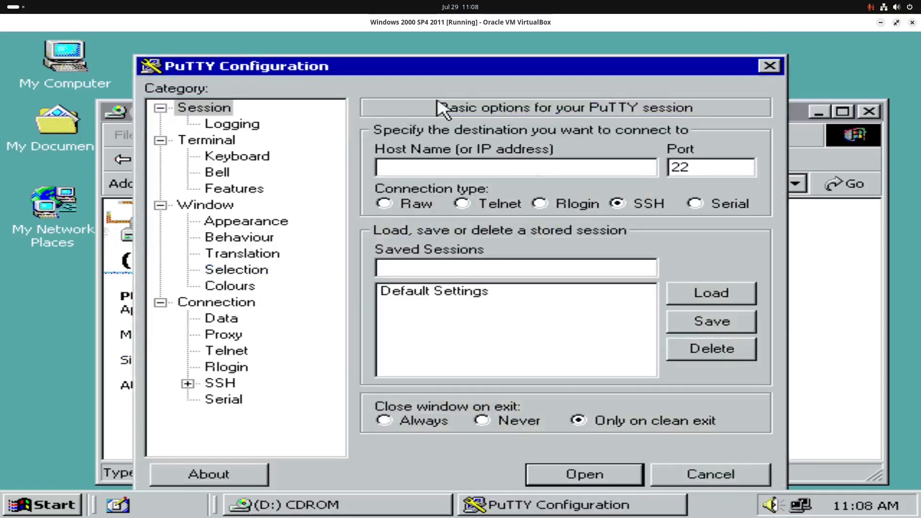
pyautogui.click(765, 67)
# Step: Copy PUTTY.EXE onto the desktop and place it beside the other desktop icons
pyautogui.rightClick(439, 249)
pyautogui.click(477, 261)
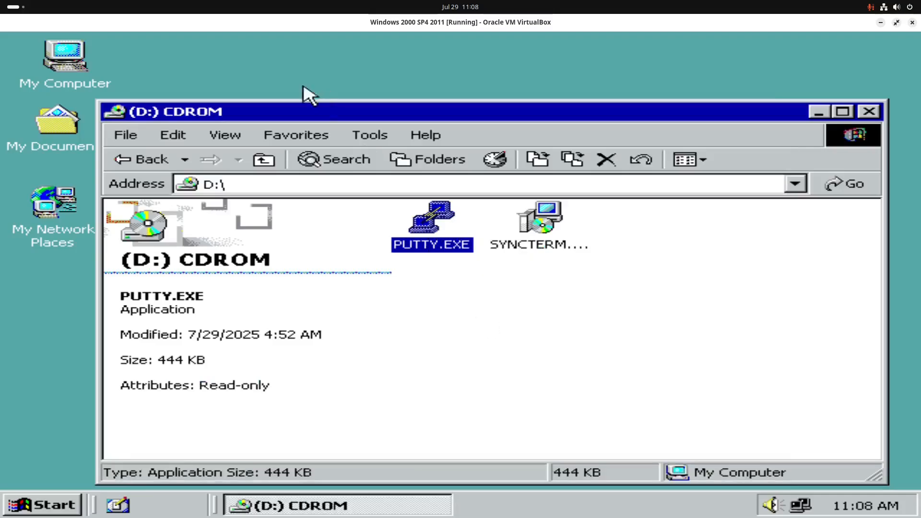
pyautogui.rightClick(232, 60)
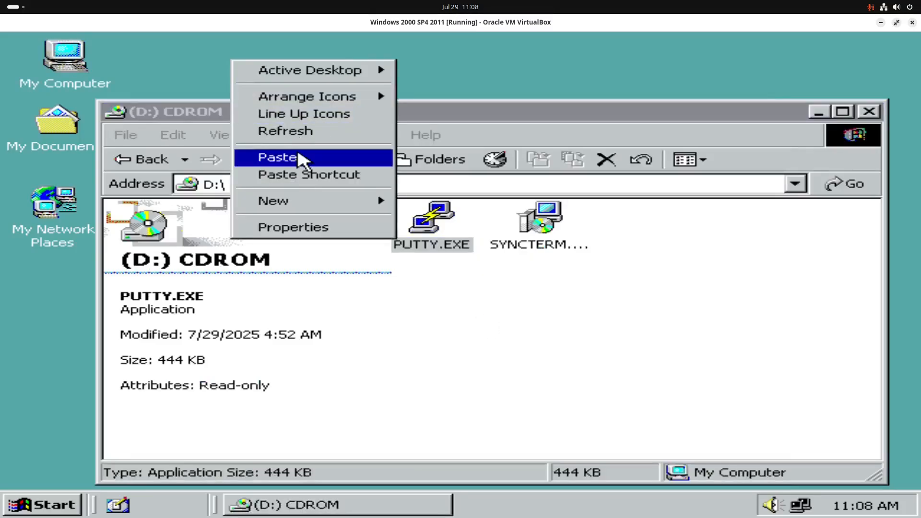
pyautogui.click(302, 157)
pyautogui.click(439, 192)
pyautogui.moveTo(438, 190); pyautogui.dragTo(480, 270)
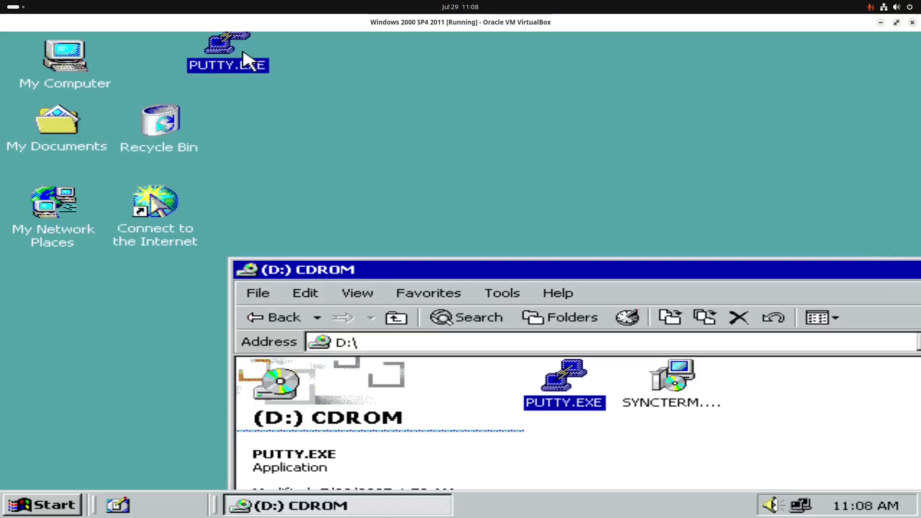
pyautogui.moveTo(241, 63); pyautogui.dragTo(270, 237)
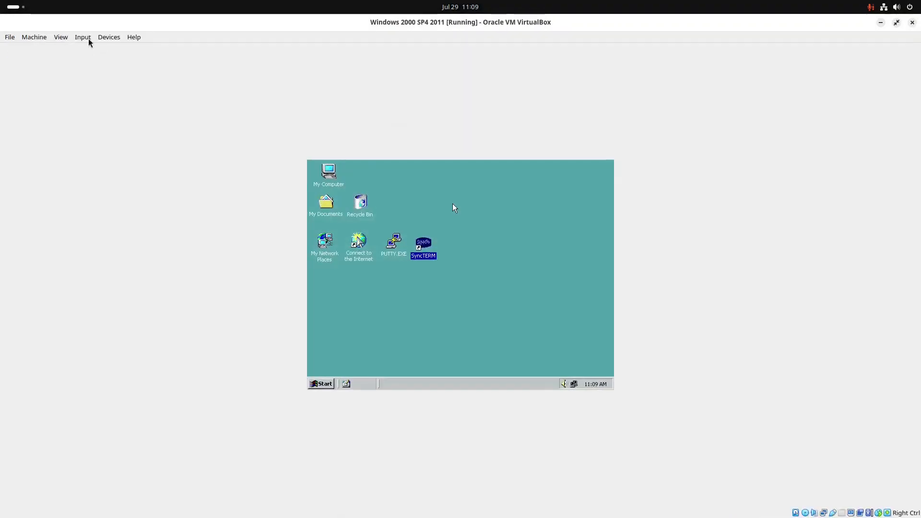
pyautogui.click(111, 38)
pyautogui.moveTo(139, 49)
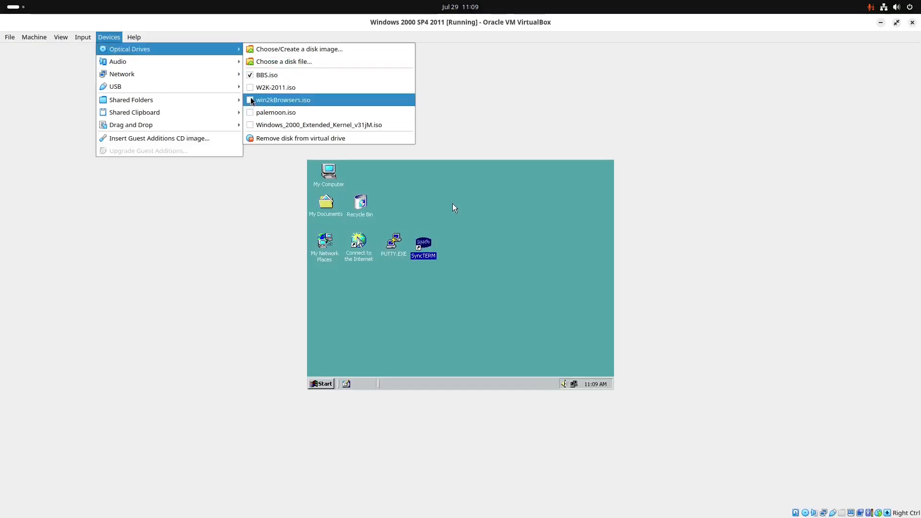
# Step: Insert win2kBrowsers.iso into the VM's optical drive and open the D: CD in My Computer
pyautogui.click(269, 100)
pyautogui.hotkey('ctrl', 'c')
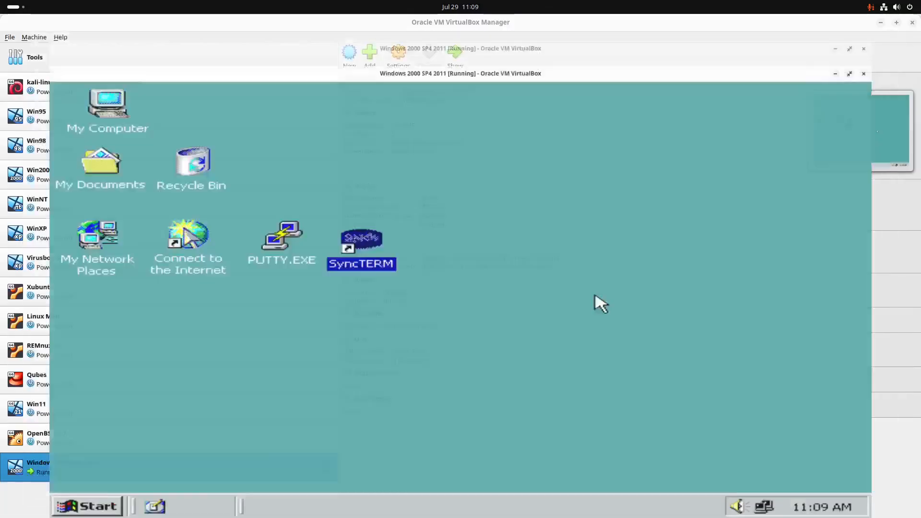
pyautogui.click(65, 499)
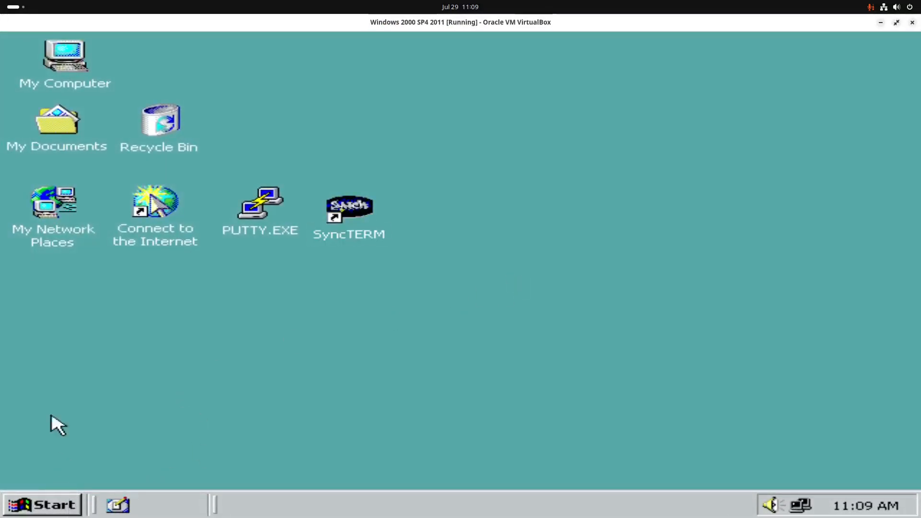
pyautogui.doubleClick(79, 54)
pyautogui.doubleClick(565, 246)
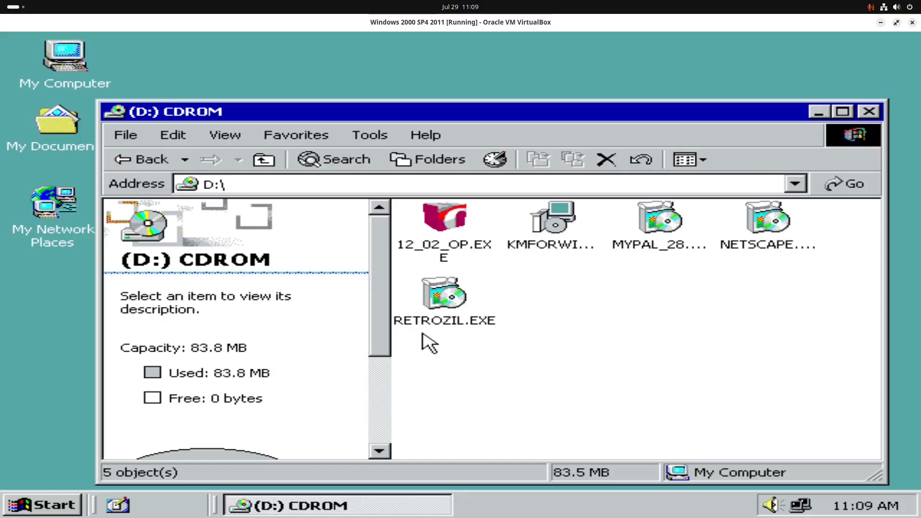
# Step: Install RetroZilla from RETROZIL.EXE with the Complete setup and Quick Launch left off
pyautogui.click(441, 320)
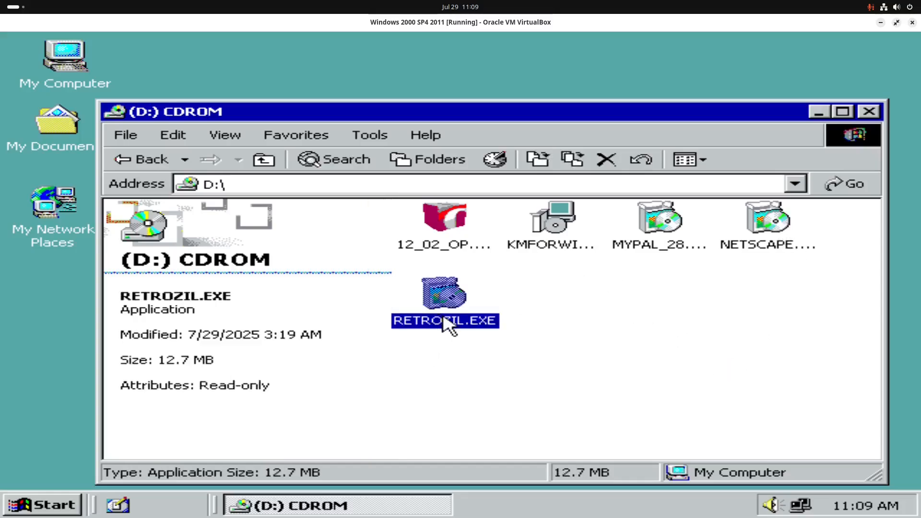
pyautogui.doubleClick(449, 301)
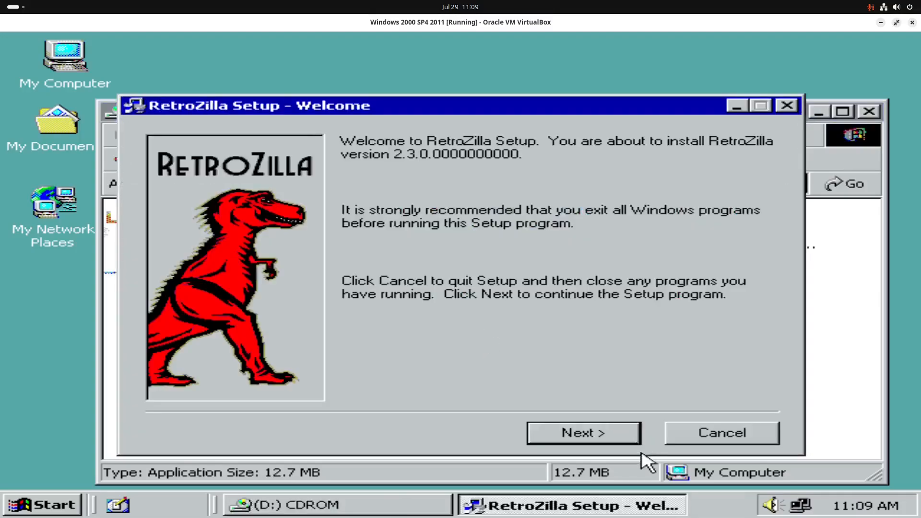
pyautogui.click(619, 433)
pyautogui.click(571, 434)
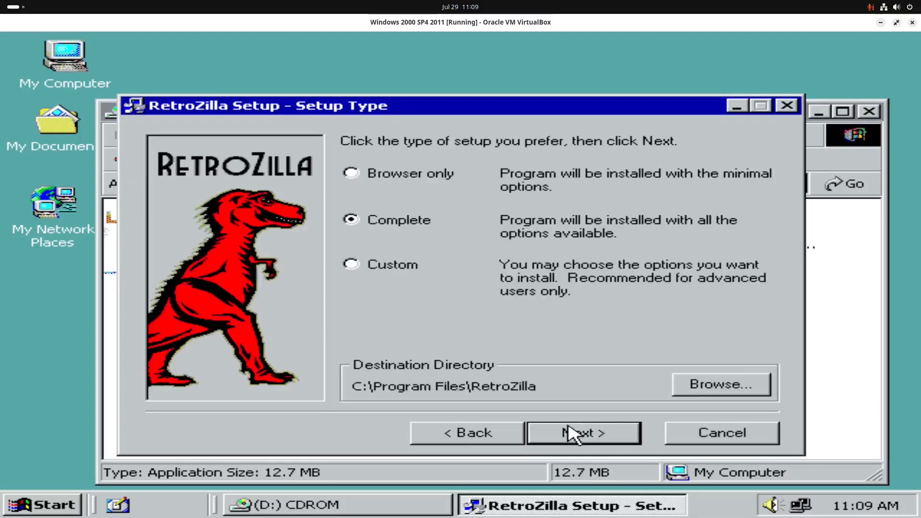
pyautogui.click(584, 437)
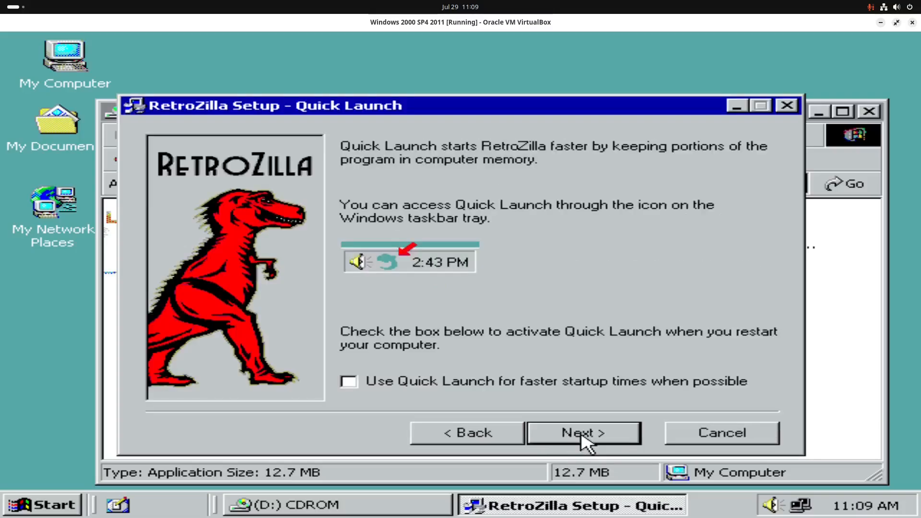
pyautogui.click(468, 380)
pyautogui.click(472, 383)
pyautogui.click(569, 437)
pyautogui.click(568, 437)
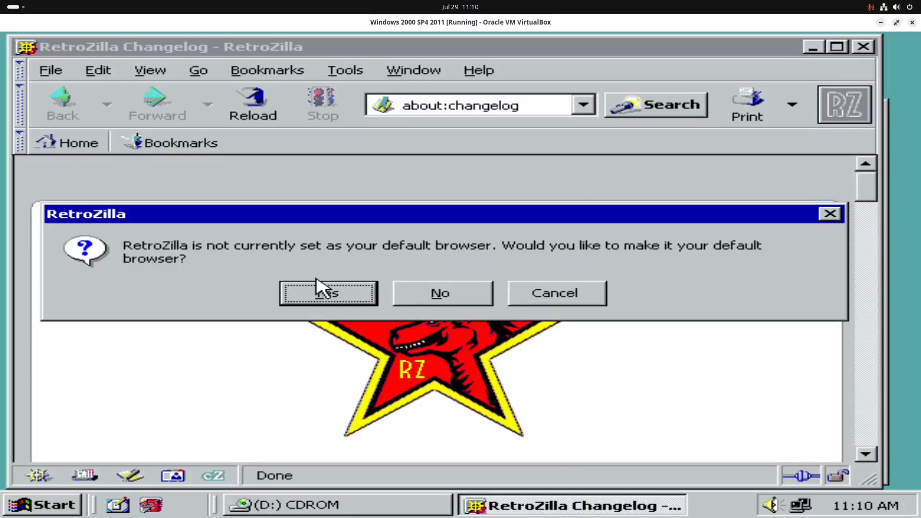
# Step: Make RetroZilla the default browser and open the mozdev.org bookmark, cancelling the font download
pyautogui.click(342, 302)
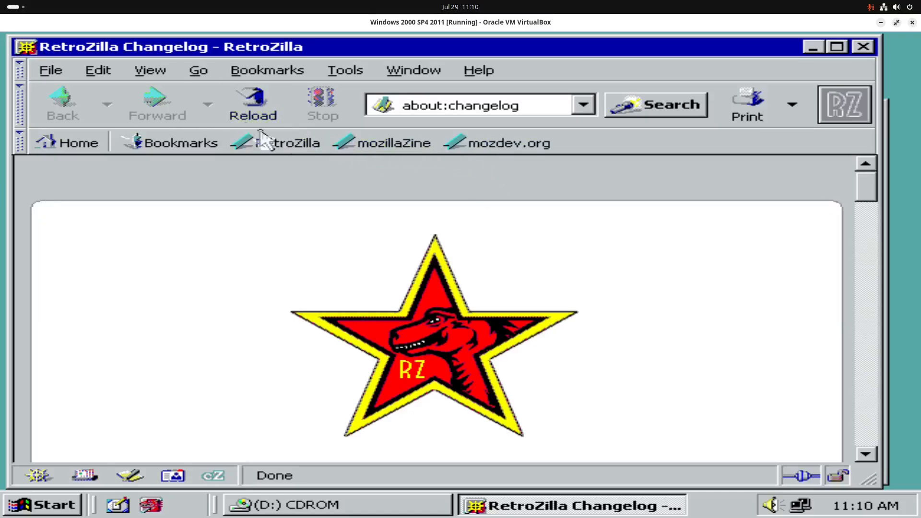
pyautogui.click(499, 141)
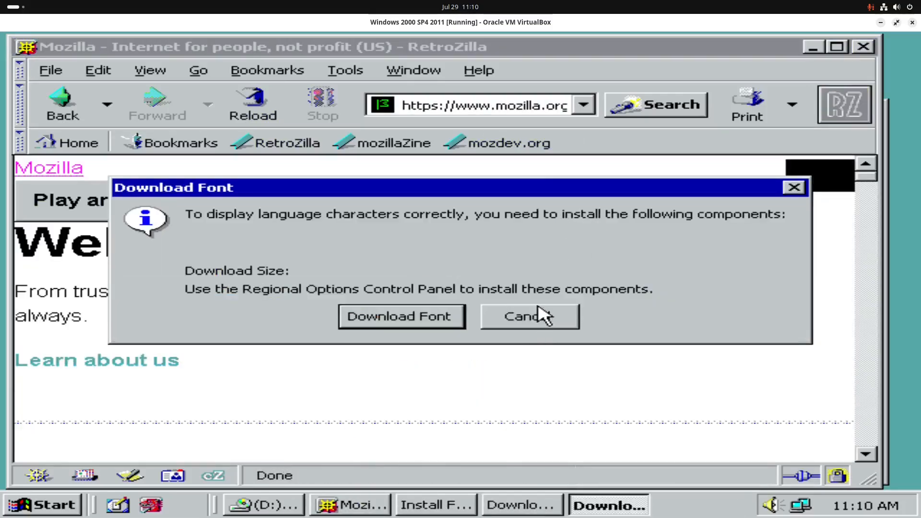
pyautogui.click(542, 317)
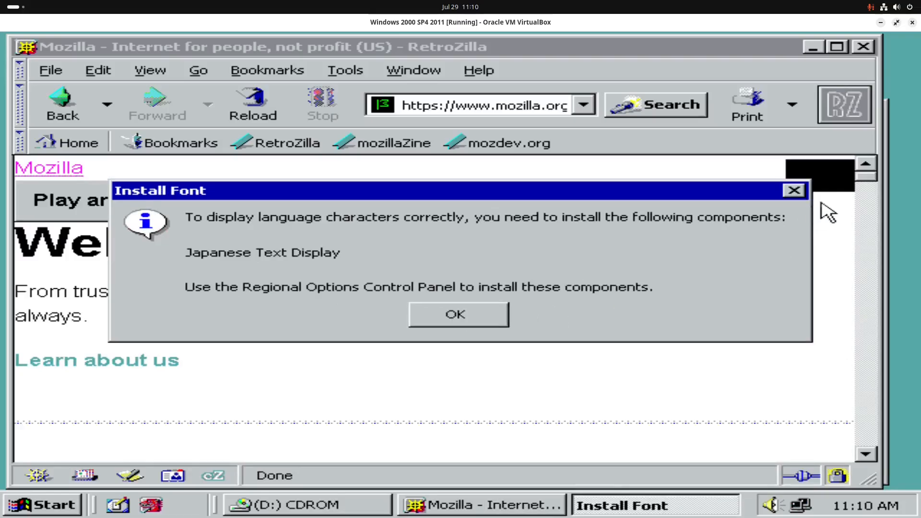
pyautogui.click(797, 191)
# Step: Scroll through the loaded mozilla.org homepage to confirm it rendered fully
pyautogui.scroll(-5, 551, 284)
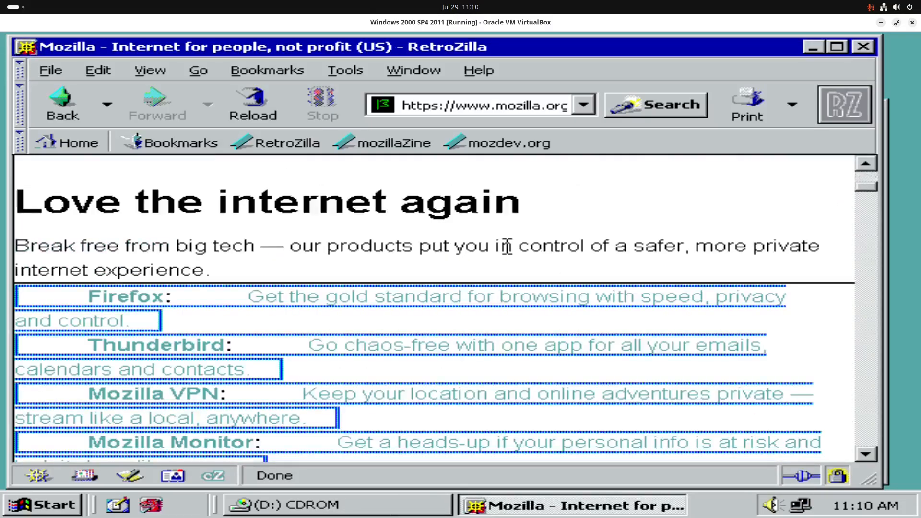
pyautogui.scroll(-10, 507, 247)
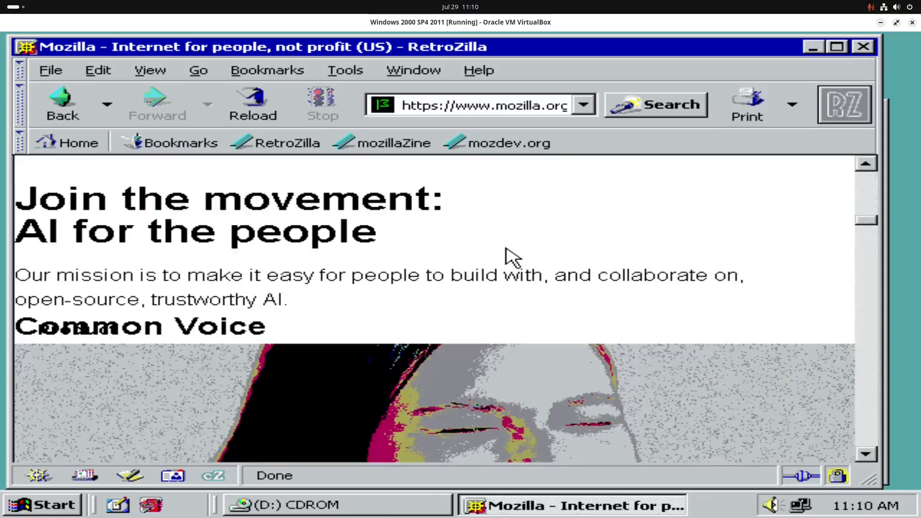
pyautogui.scroll(-6, 509, 254)
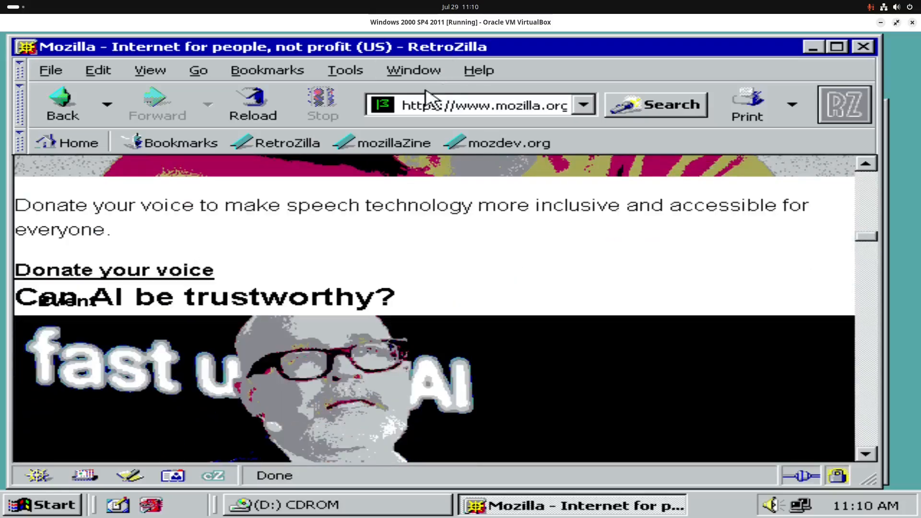
pyautogui.scroll(-8, 401, 355)
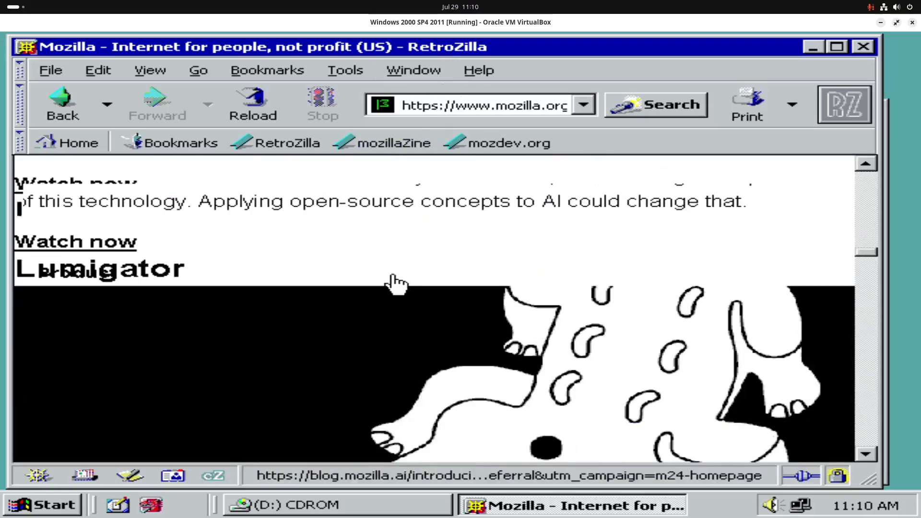
pyautogui.scroll(-4, 395, 277)
pyautogui.scroll(4, 402, 278)
pyautogui.scroll(-4, 407, 227)
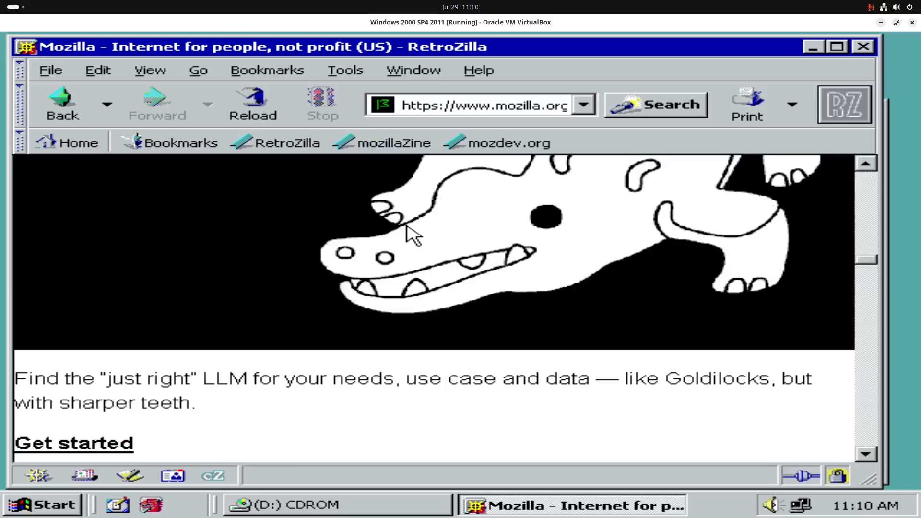
pyautogui.scroll(-6, 414, 235)
pyautogui.scroll(-10, 641, 325)
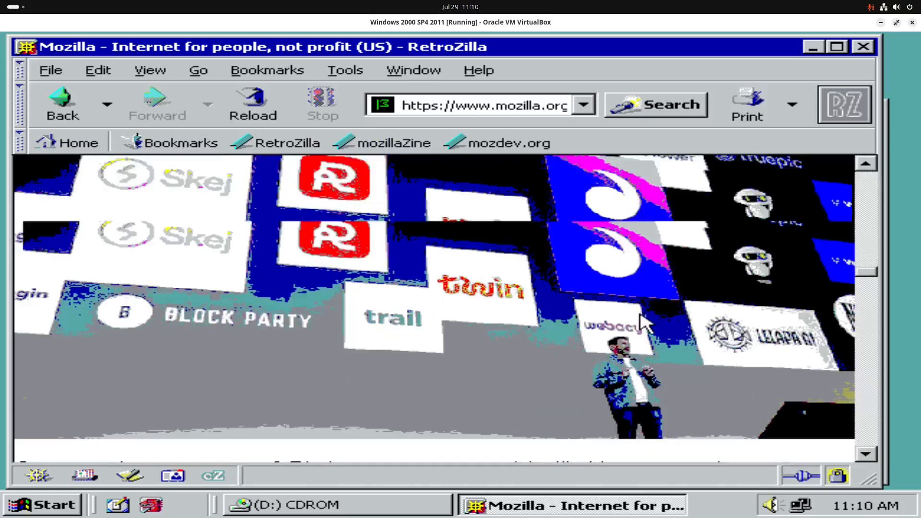
pyautogui.scroll(8, 485, 297)
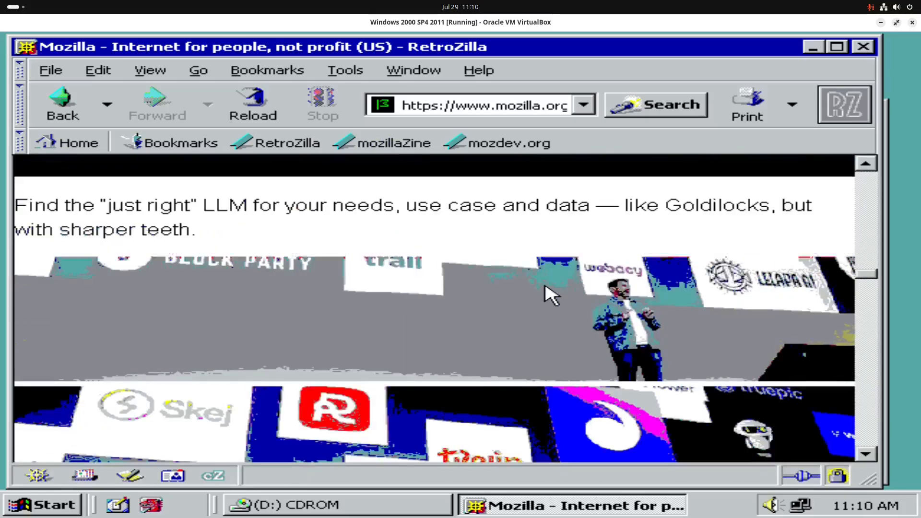
pyautogui.scroll(-3, 586, 370)
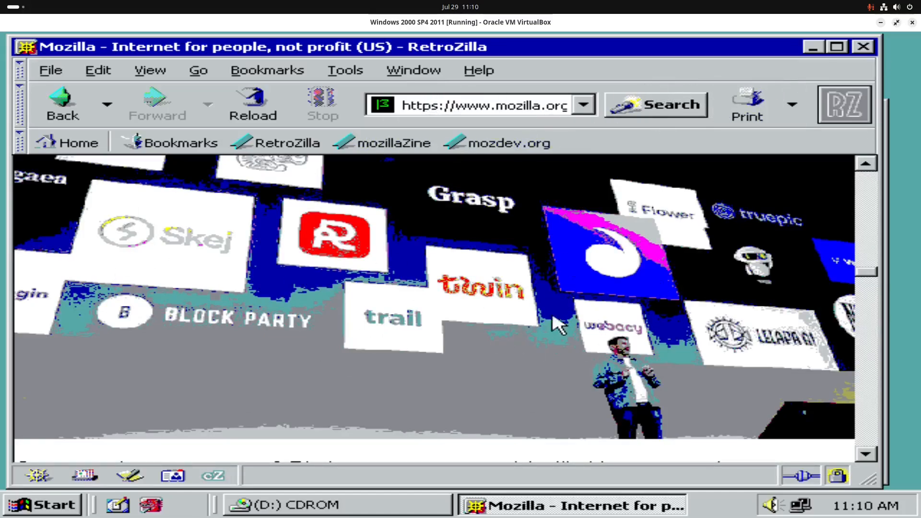
# Step: Close RetroZilla, then install K-Meleon with default components into the KMforWin2K folder
pyautogui.click(863, 47)
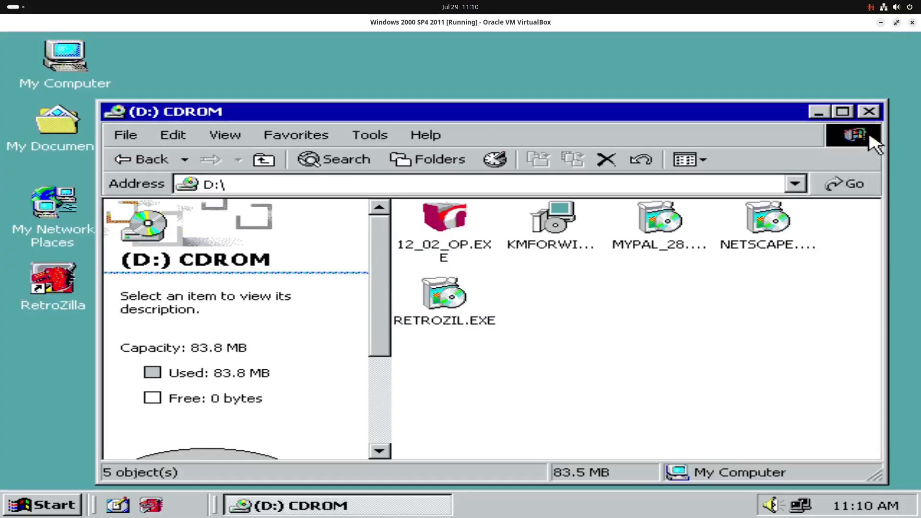
pyautogui.doubleClick(556, 233)
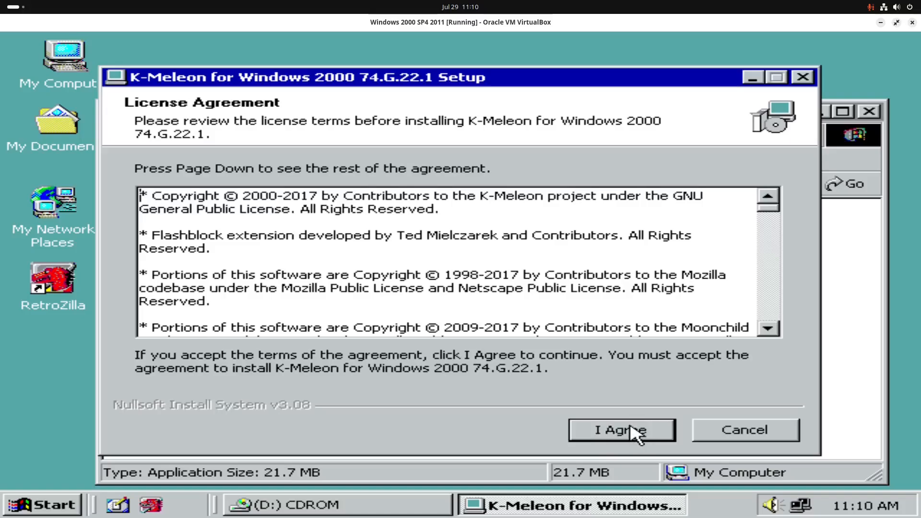
pyautogui.click(637, 434)
pyautogui.click(632, 428)
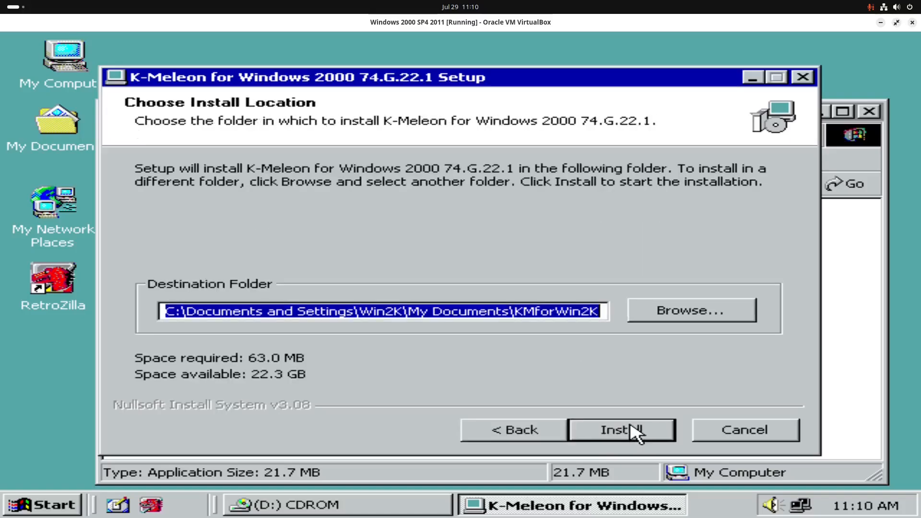
pyautogui.click(632, 429)
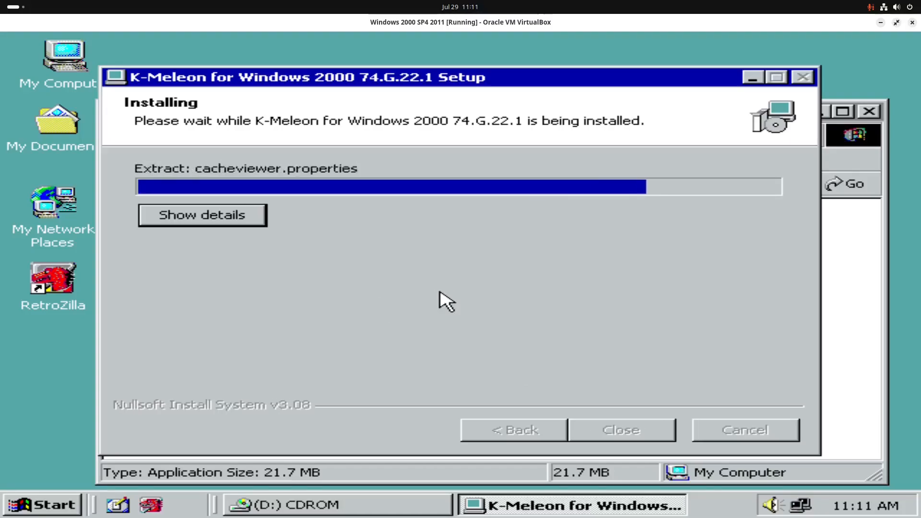
pyautogui.click(639, 433)
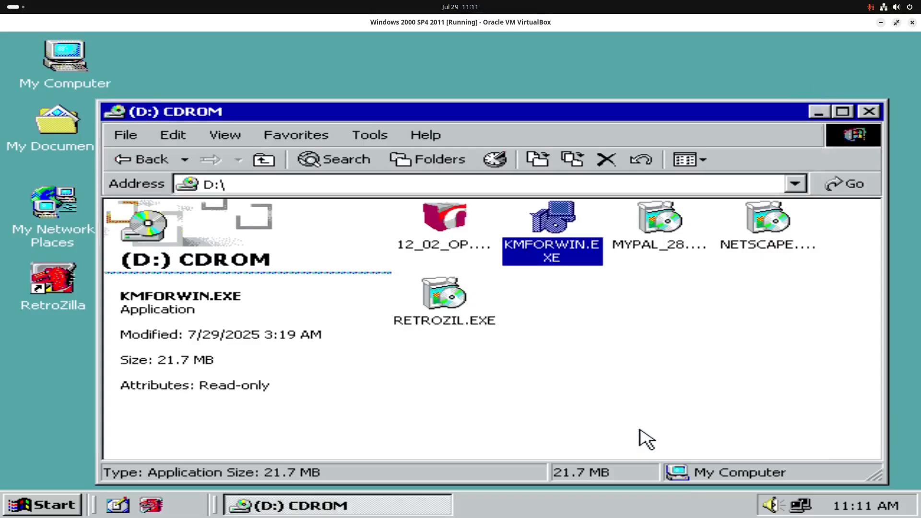
# Step: Close the CD window and line up the RetroZilla and K-Meleon shortcuts beside SyncTERM
pyautogui.click(874, 110)
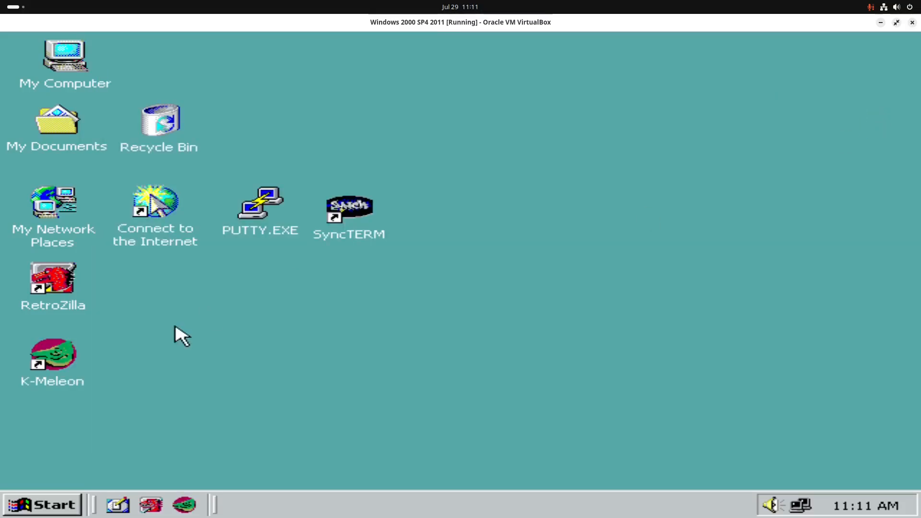
pyautogui.moveTo(219, 314); pyautogui.dragTo(295, 406)
pyautogui.moveTo(49, 298); pyautogui.dragTo(436, 218)
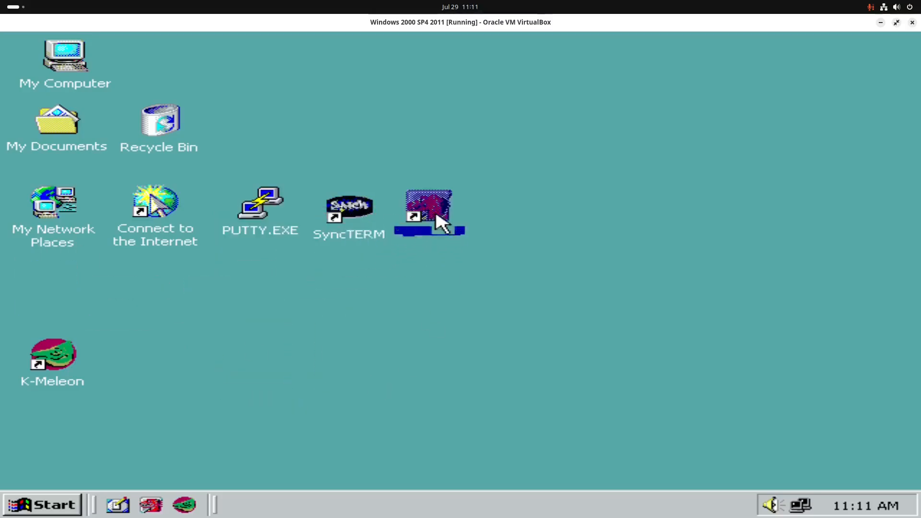
pyautogui.moveTo(42, 362); pyautogui.dragTo(505, 211)
pyautogui.click(378, 360)
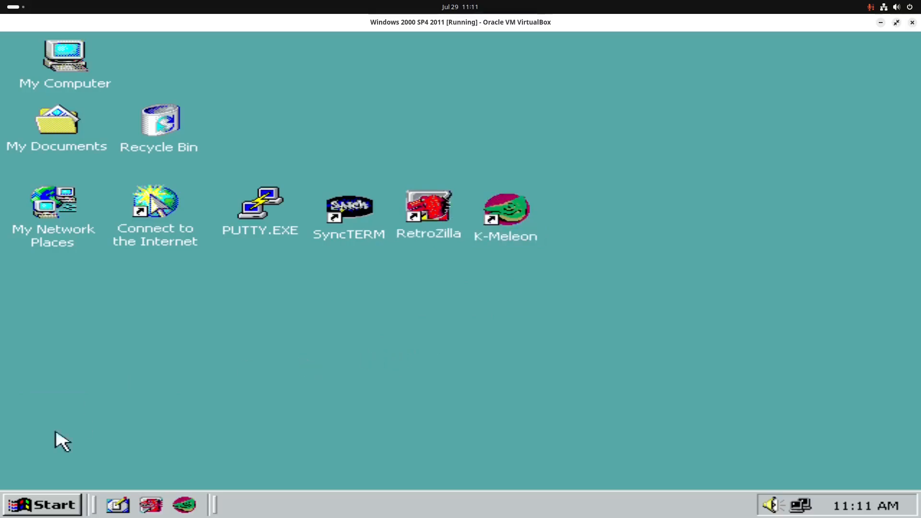
# Step: Open the Services console, sort services by Status to review them, then close it
pyautogui.click(41, 504)
pyautogui.click(175, 451)
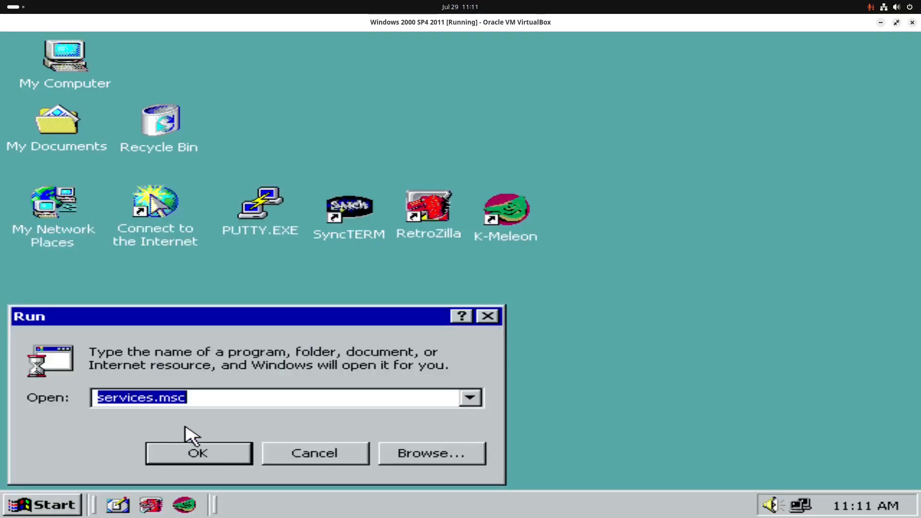
pyautogui.click(208, 451)
pyautogui.click(586, 95)
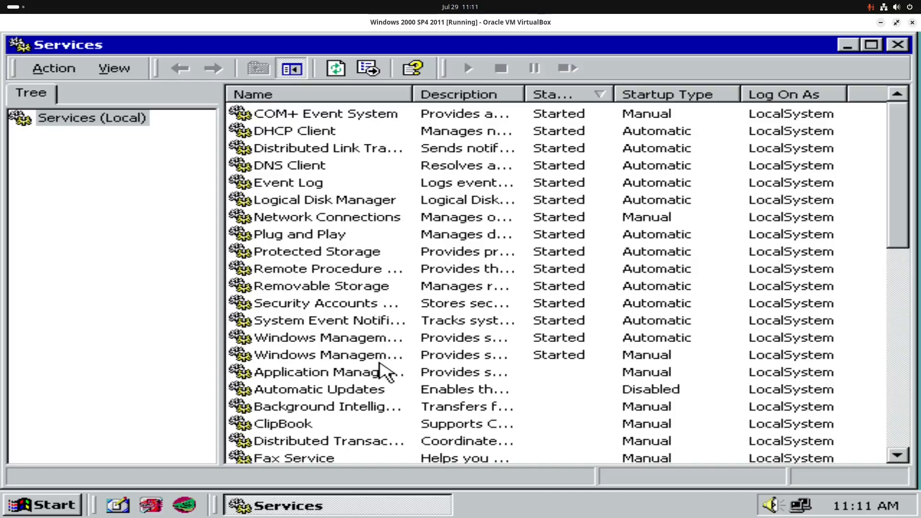
pyautogui.scroll(-6, 389, 293)
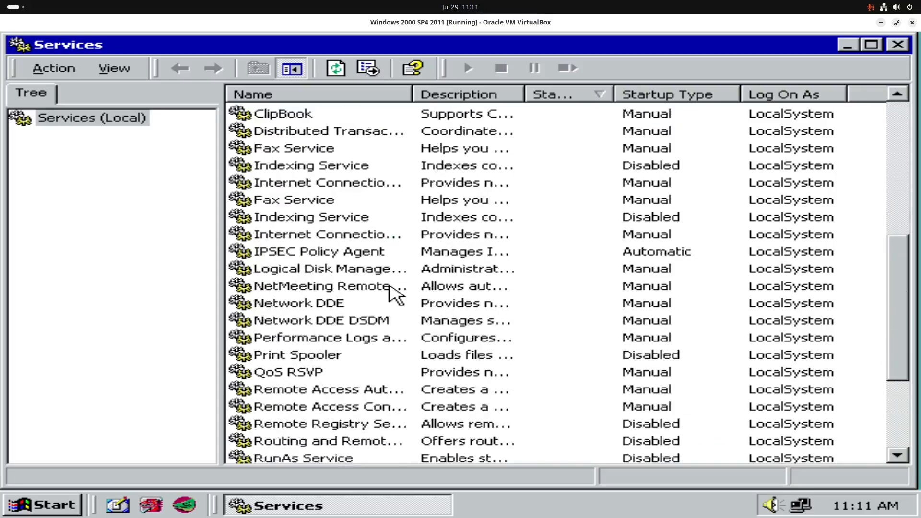
pyautogui.scroll(3, 391, 291)
pyautogui.scroll(-6, 390, 291)
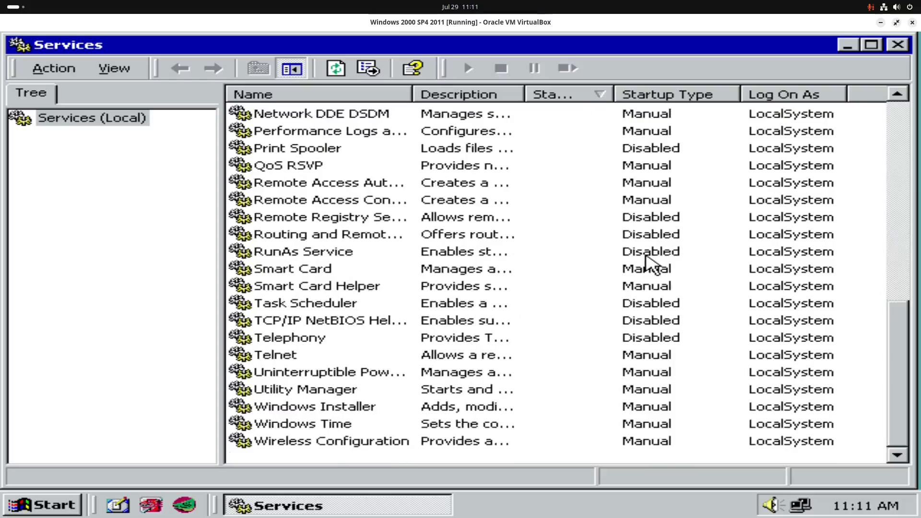
pyautogui.click(898, 46)
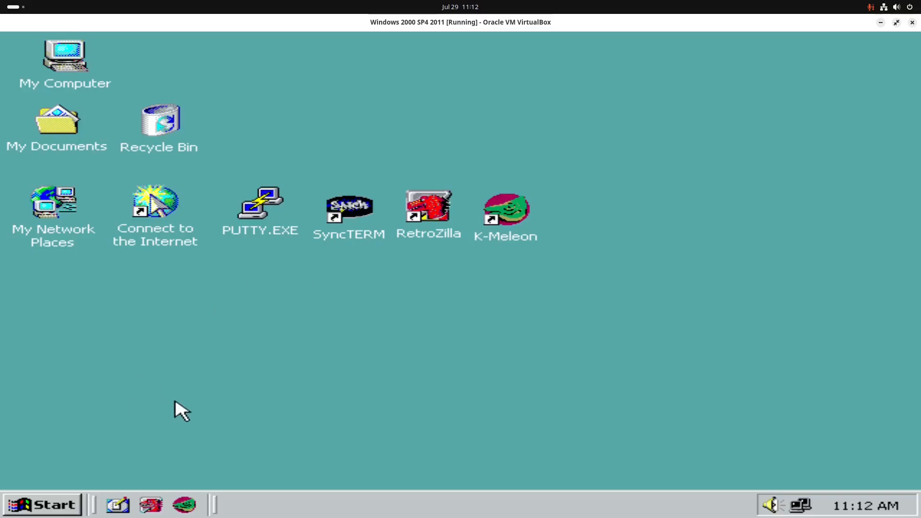
pyautogui.click(262, 204)
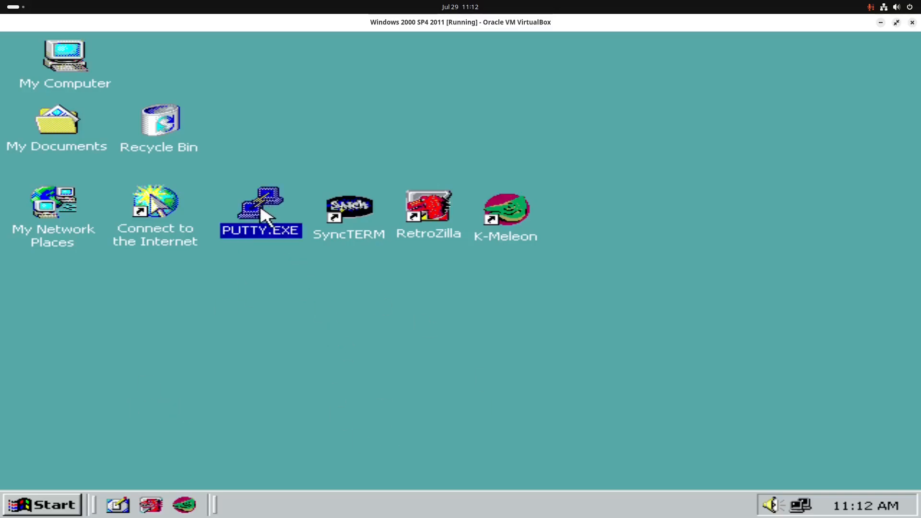
pyautogui.doubleClick(262, 209)
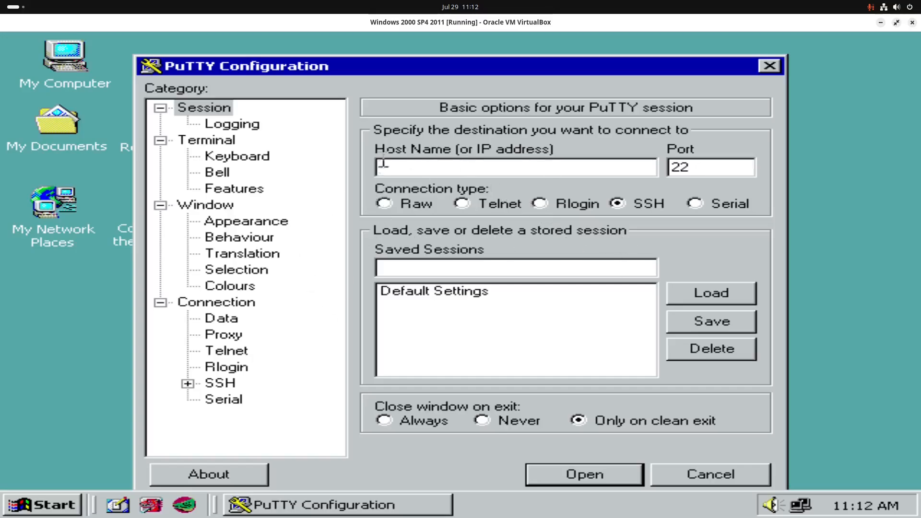
pyautogui.click(769, 66)
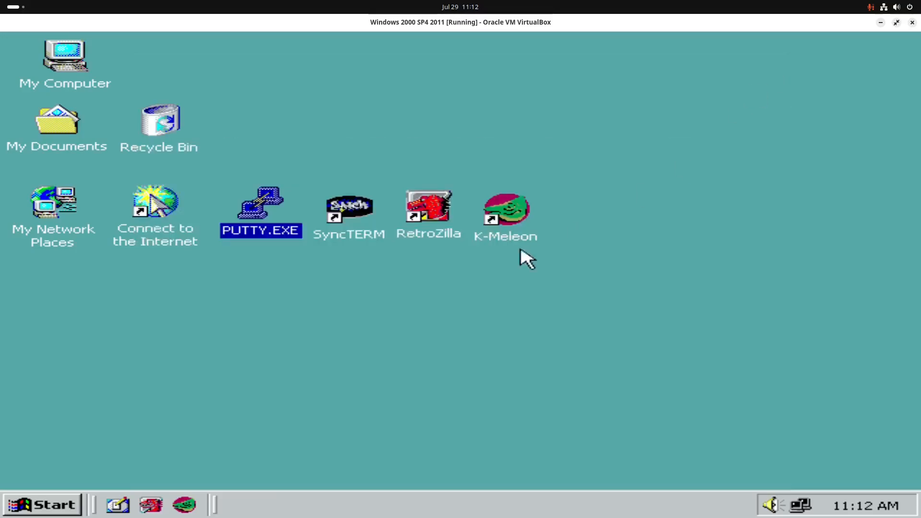
pyautogui.doubleClick(437, 209)
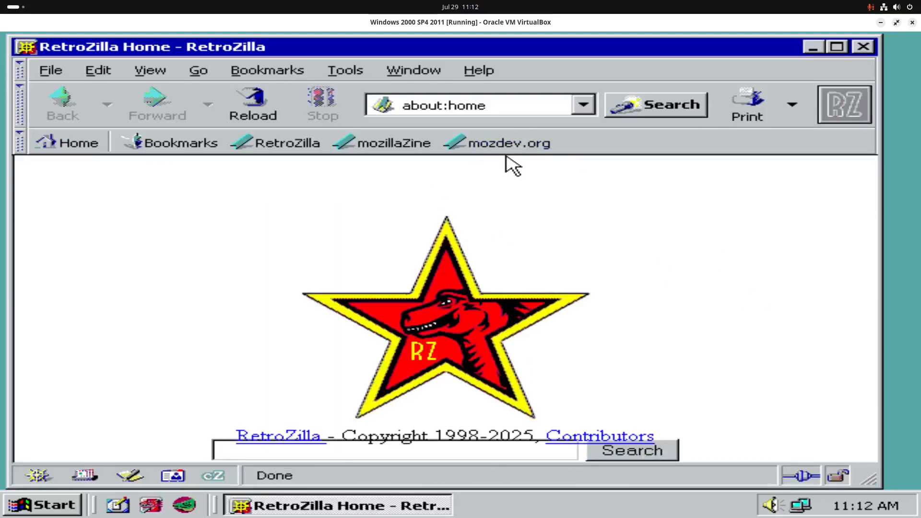
pyautogui.click(505, 146)
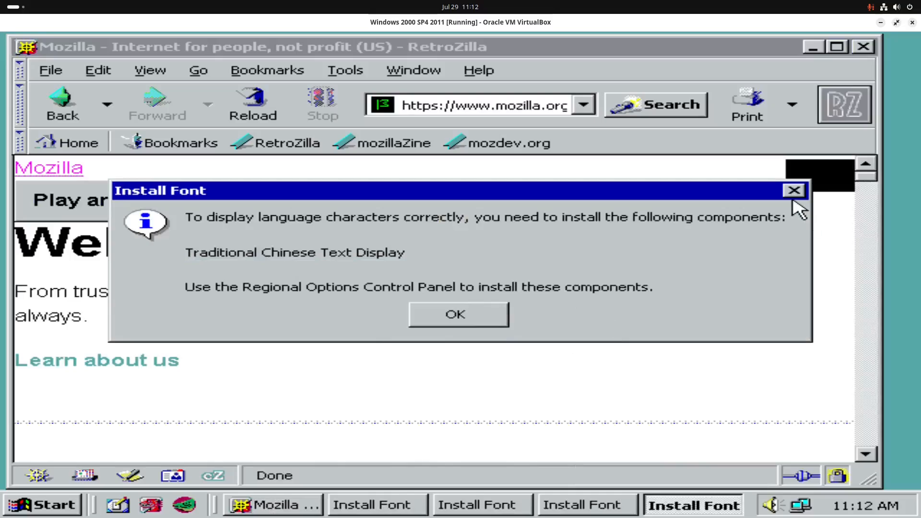
pyautogui.click(794, 192)
pyautogui.click(793, 192)
pyautogui.click(794, 192)
pyautogui.click(794, 192)
pyautogui.scroll(-5, 444, 288)
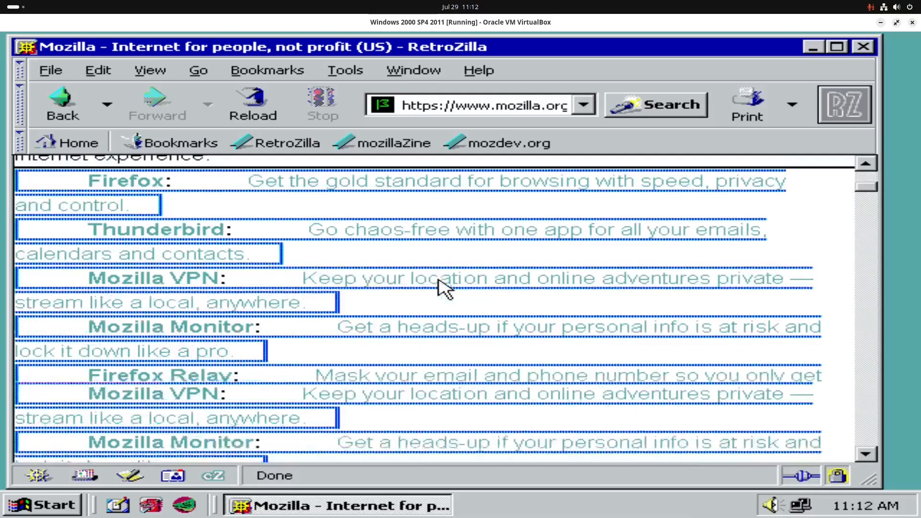
pyautogui.scroll(-10, 444, 287)
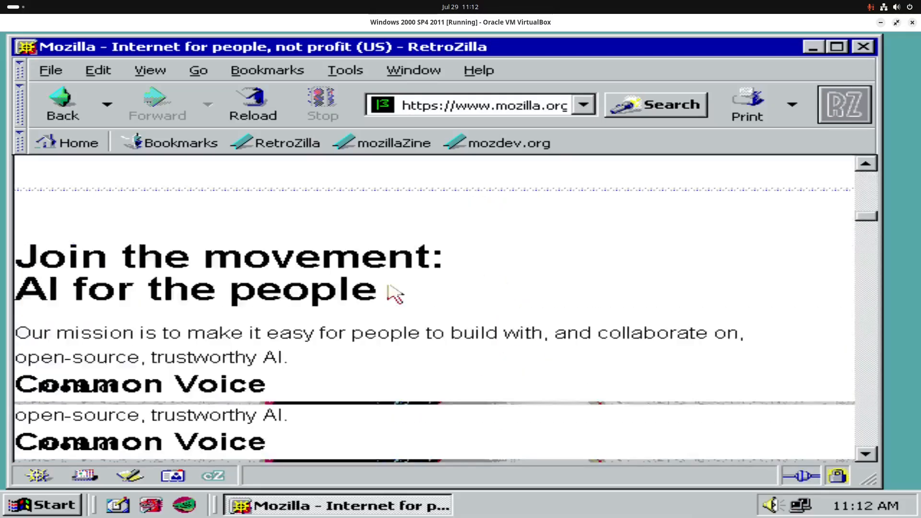
pyautogui.click(863, 46)
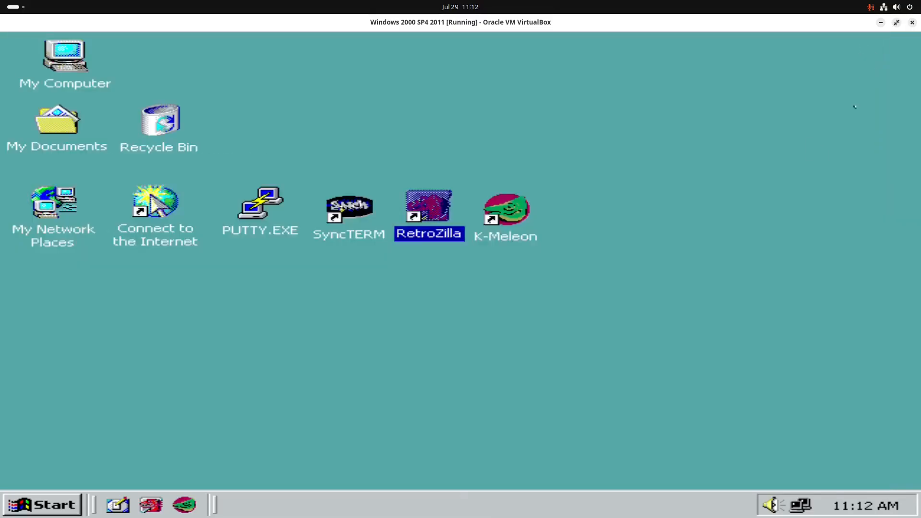
pyautogui.click(365, 375)
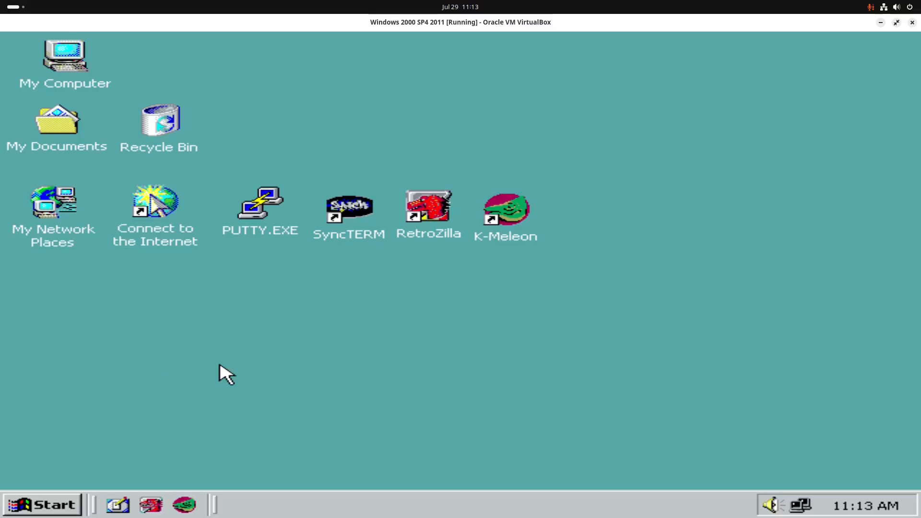
# Step: Open cmd.exe from the Run box and ping 8.8.8.8, getting 4 replies with 0% loss
pyautogui.click(43, 505)
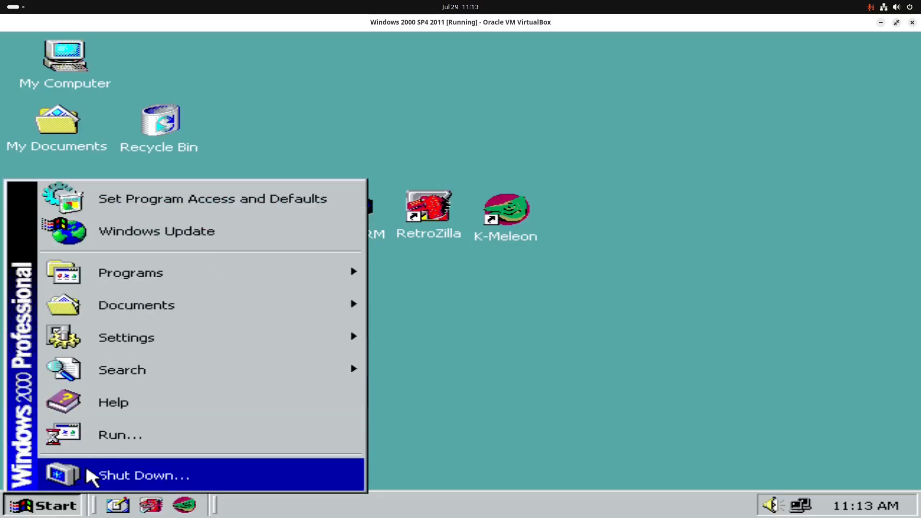
pyautogui.click(168, 435)
pyautogui.press('Return')
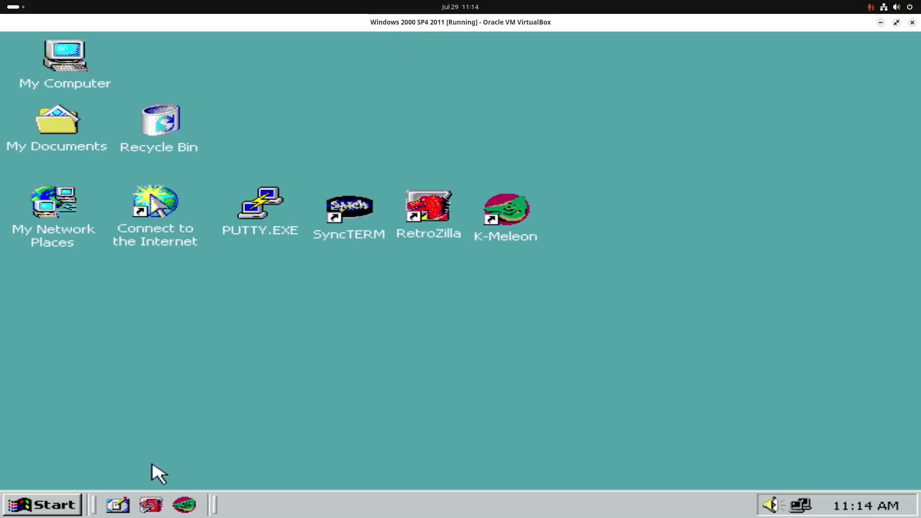
pyautogui.click(24, 506)
pyautogui.click(164, 438)
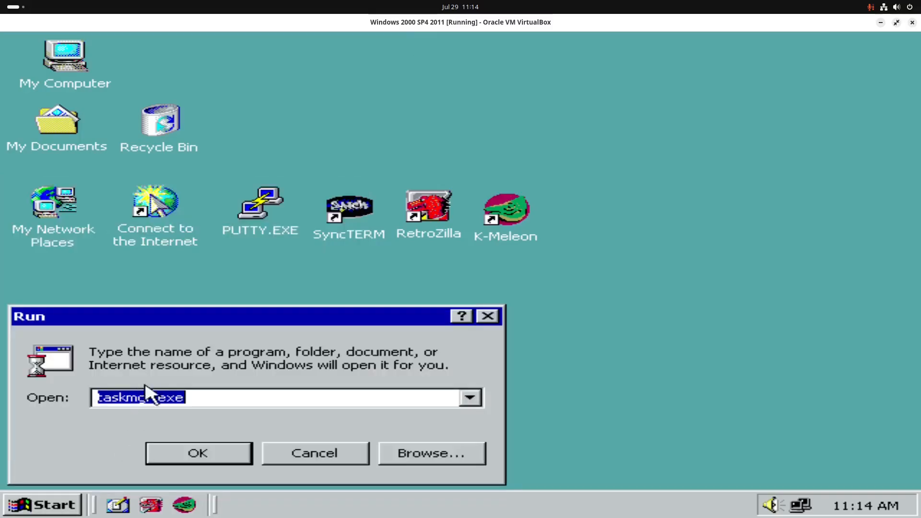
pyautogui.press('BackSpace')
pyautogui.write('cmd.exe')
pyautogui.press('Return')
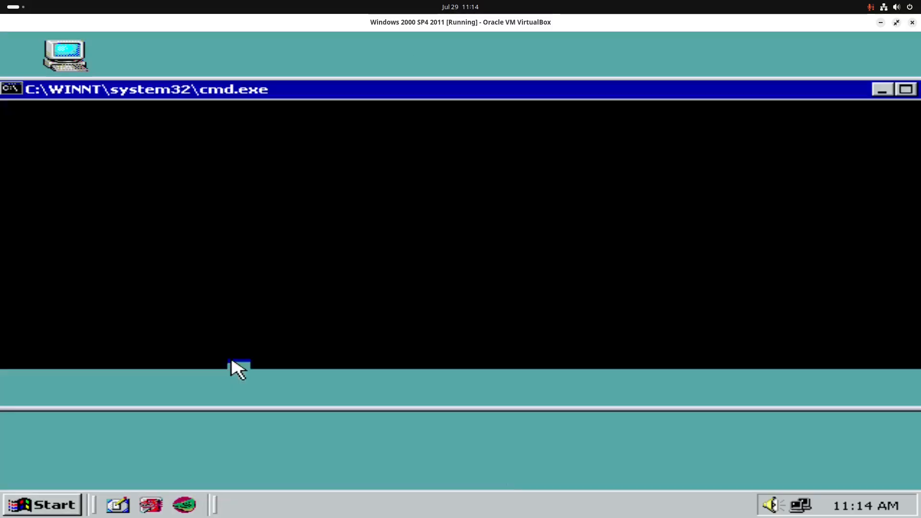
pyautogui.write('ping 8.')
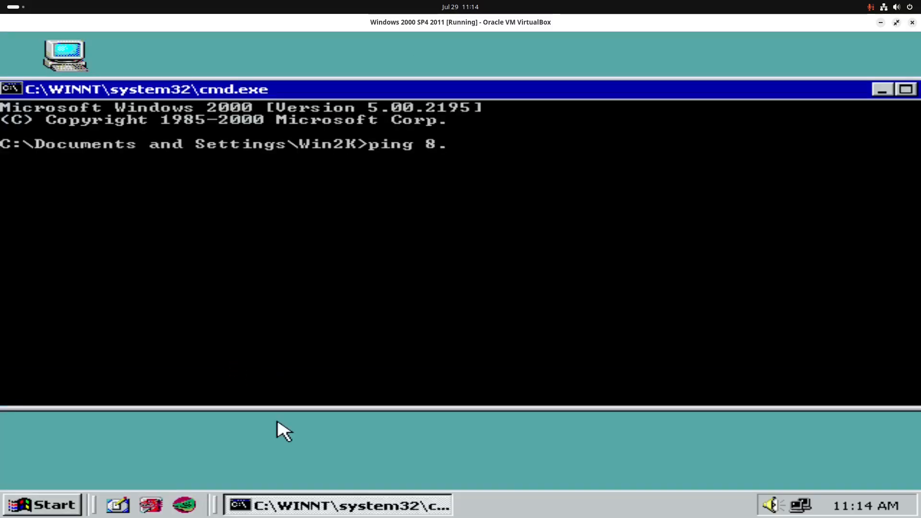
pyautogui.write('8.8.8.')
pyautogui.press('Return')
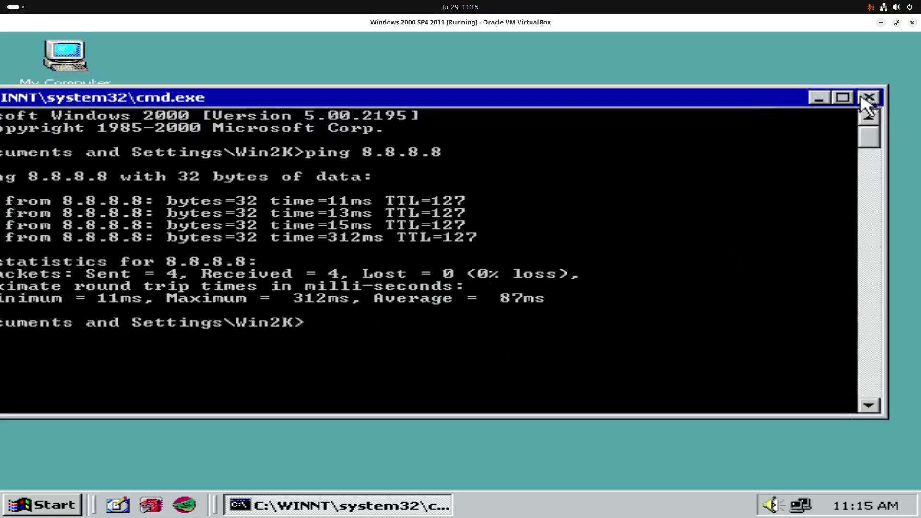
# Step: Close the command prompt and bring up the Shut Down Windows dialog
pyautogui.click(867, 96)
pyautogui.click(47, 505)
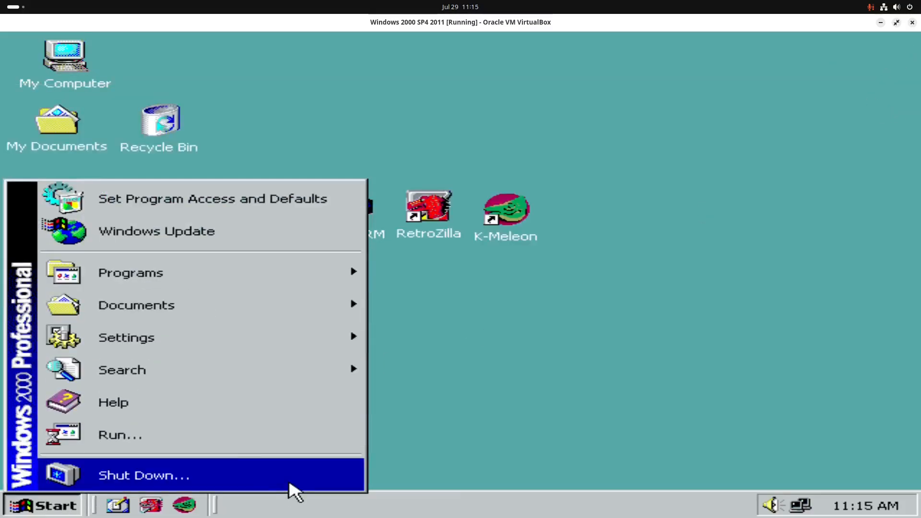
pyautogui.click(207, 474)
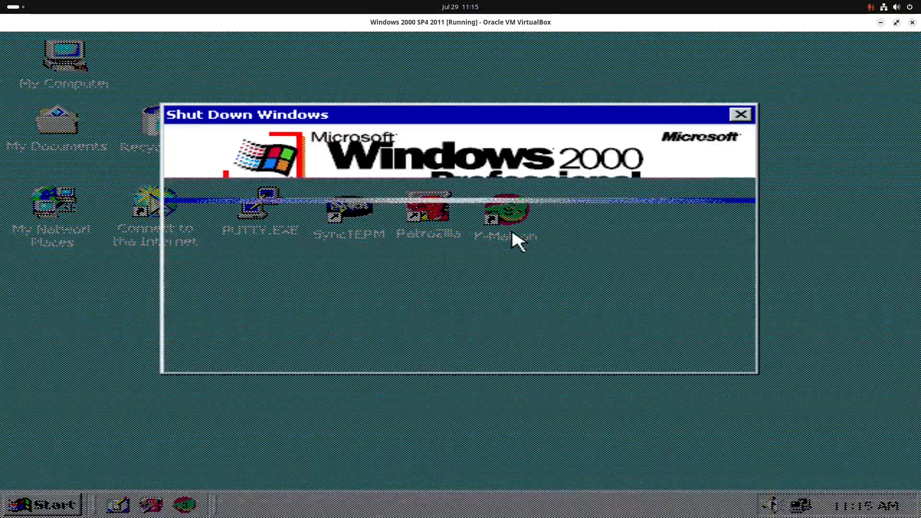